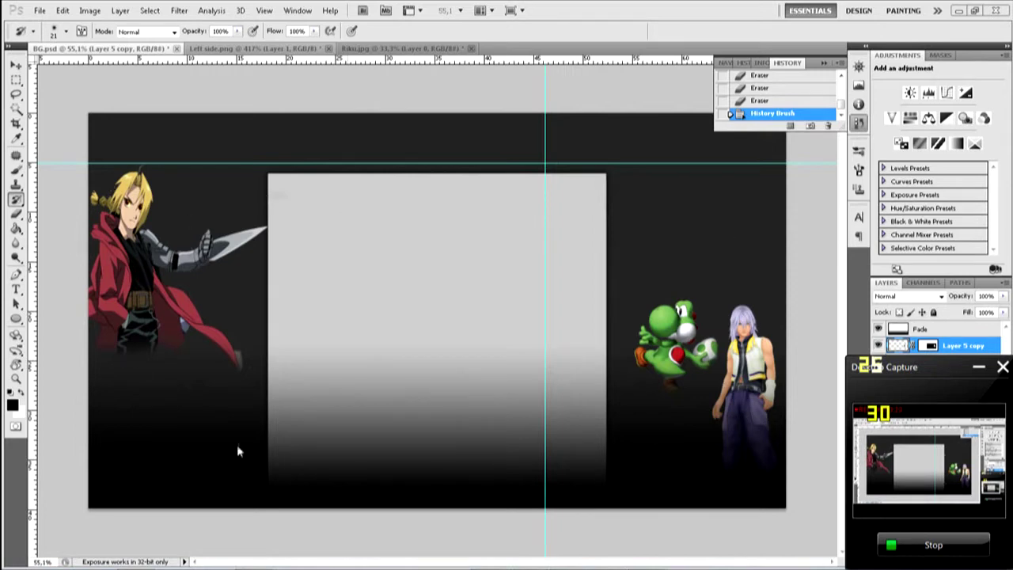
# Step: Type the title DRY FIRE in Bebas near the top of the banner
pyautogui.click(16, 290)
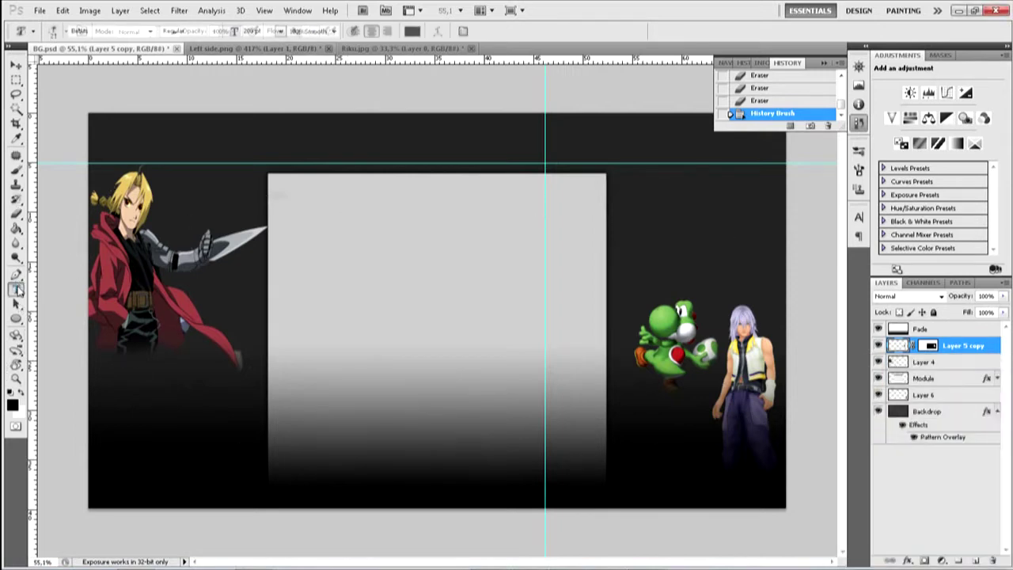
pyautogui.click(327, 140)
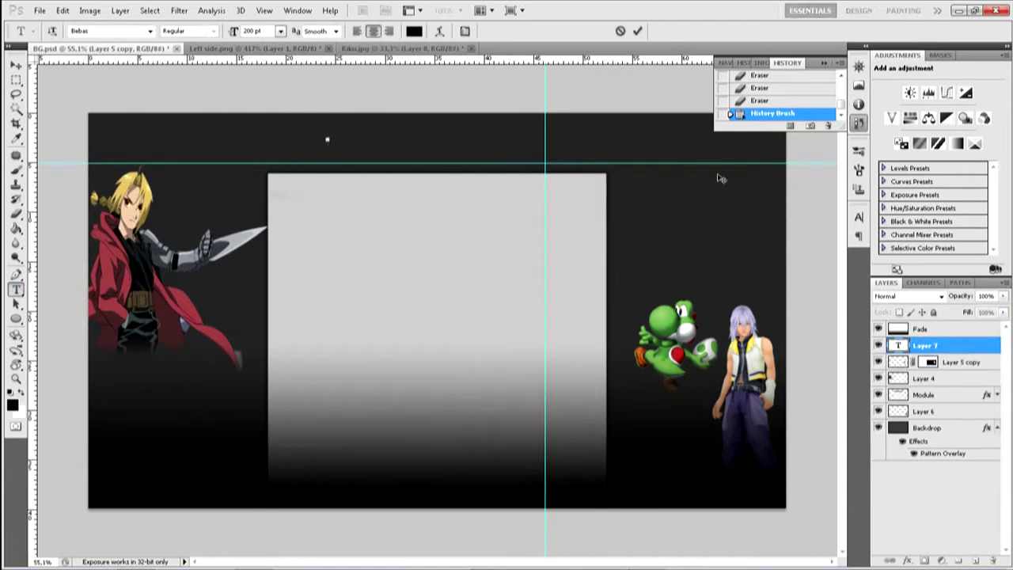
pyautogui.write('DRY')
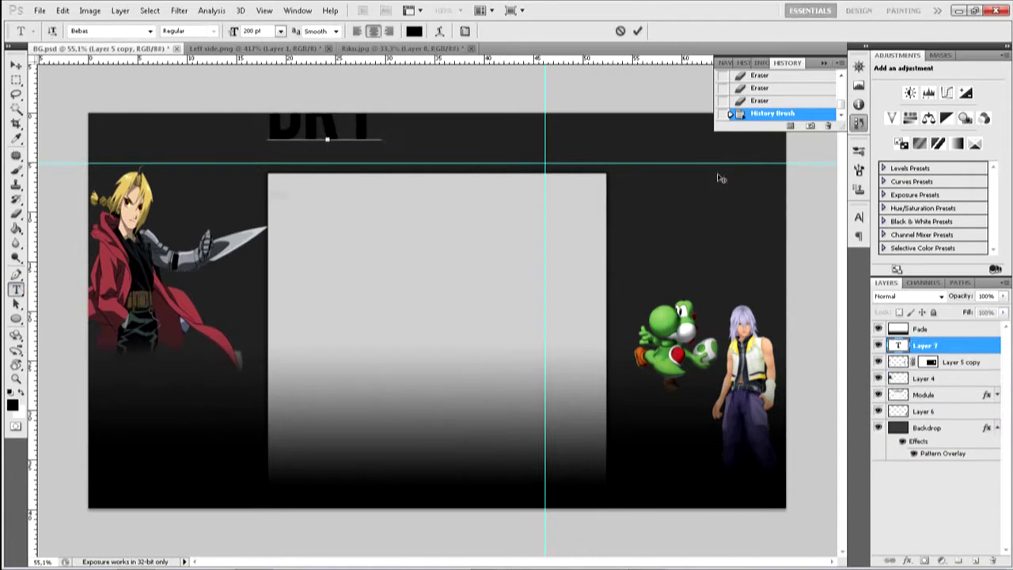
pyautogui.write('FIRE')
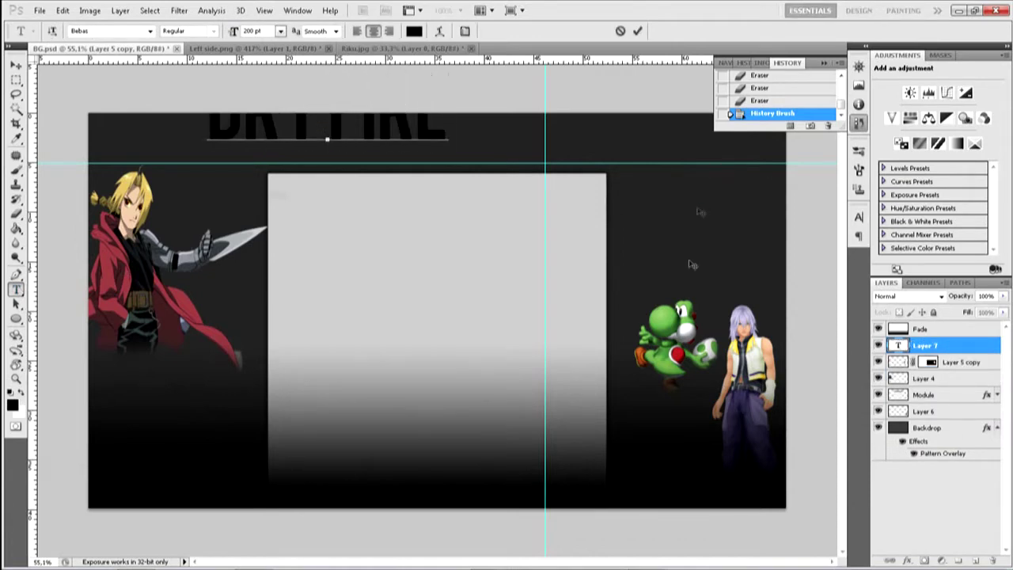
pyautogui.press('Return')
pyautogui.press('BackSpace')
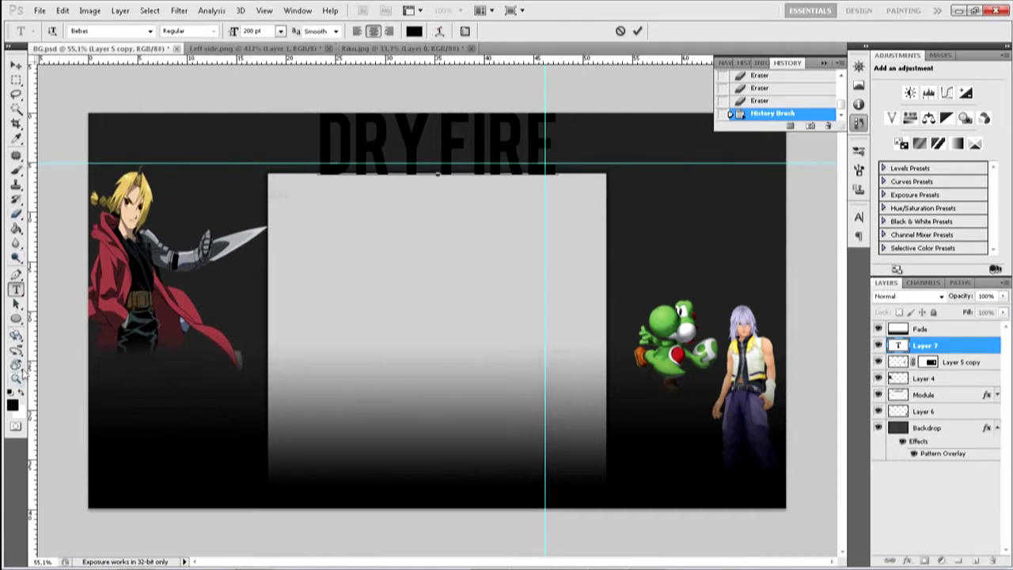
# Step: Scale the DRY FIRE title down to about 163 pt and commit it
pyautogui.press('ctrl')
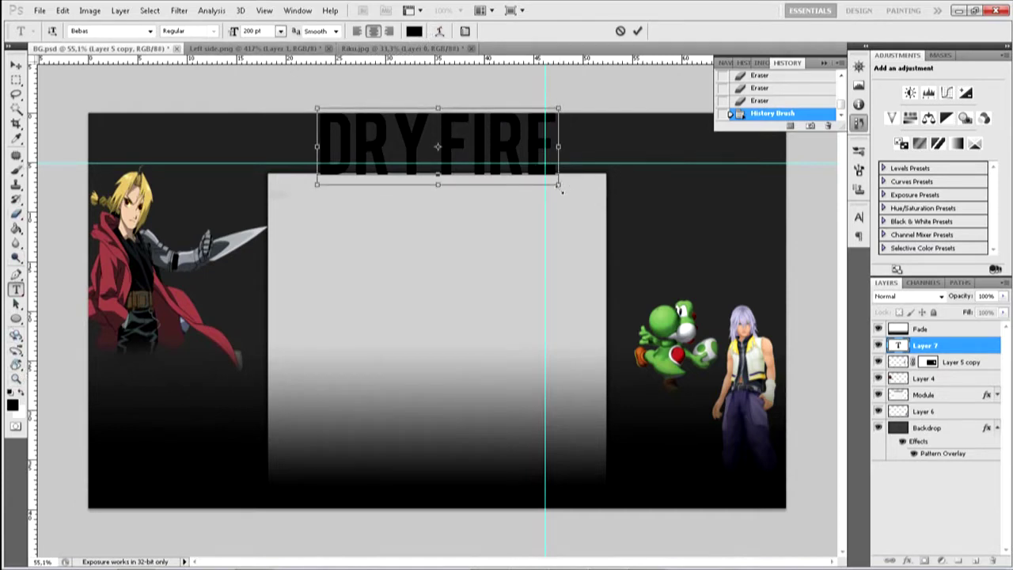
pyautogui.moveTo(561, 190); pyautogui.dragTo(515, 170)
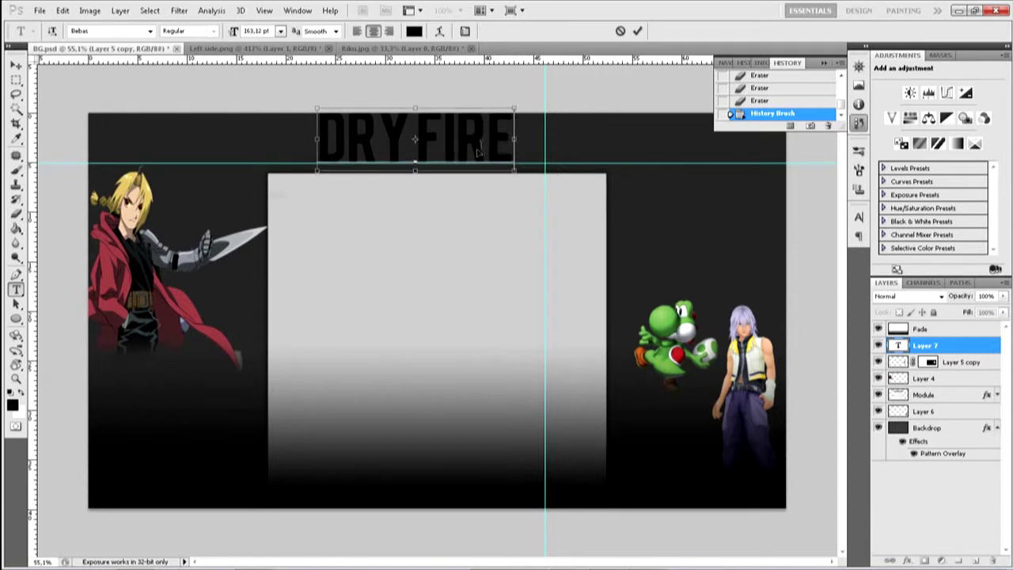
pyautogui.click(16, 64)
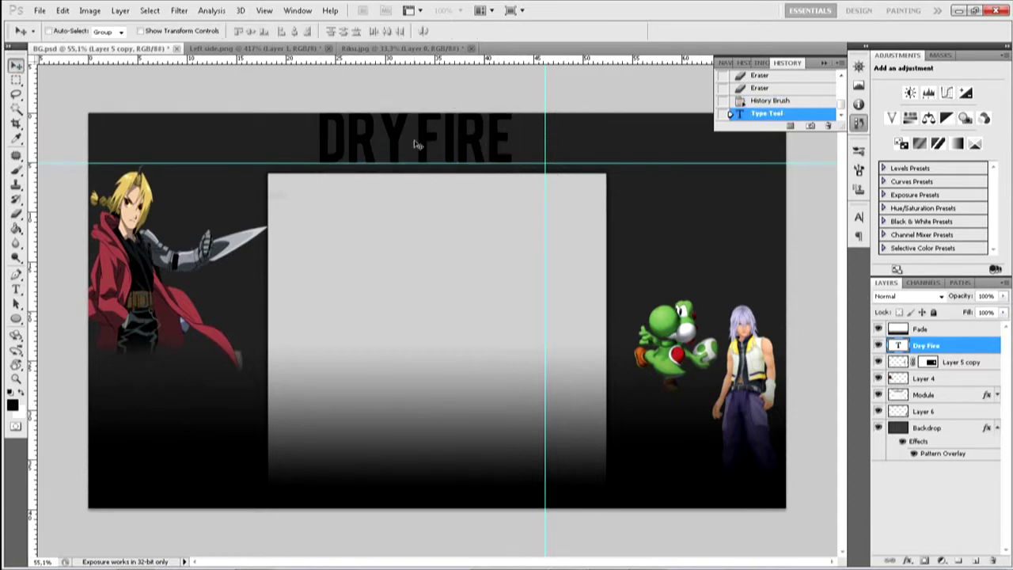
# Step: Shift the DRY FIRE title right and slightly up, zooming in to check placement
pyautogui.moveTo(417, 142); pyautogui.dragTo(451, 151)
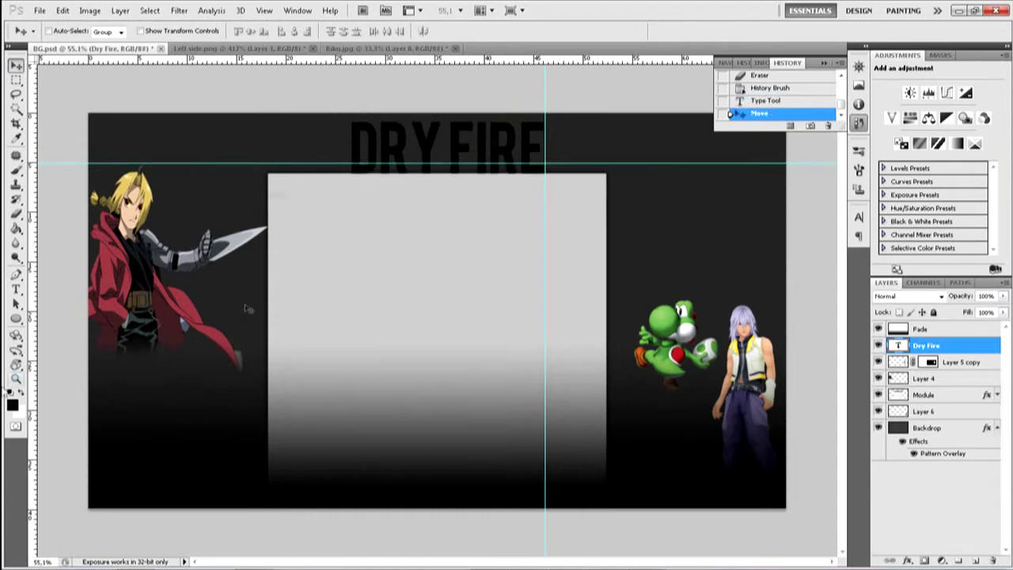
pyautogui.click(16, 378)
pyautogui.moveTo(456, 314); pyautogui.dragTo(473, 314)
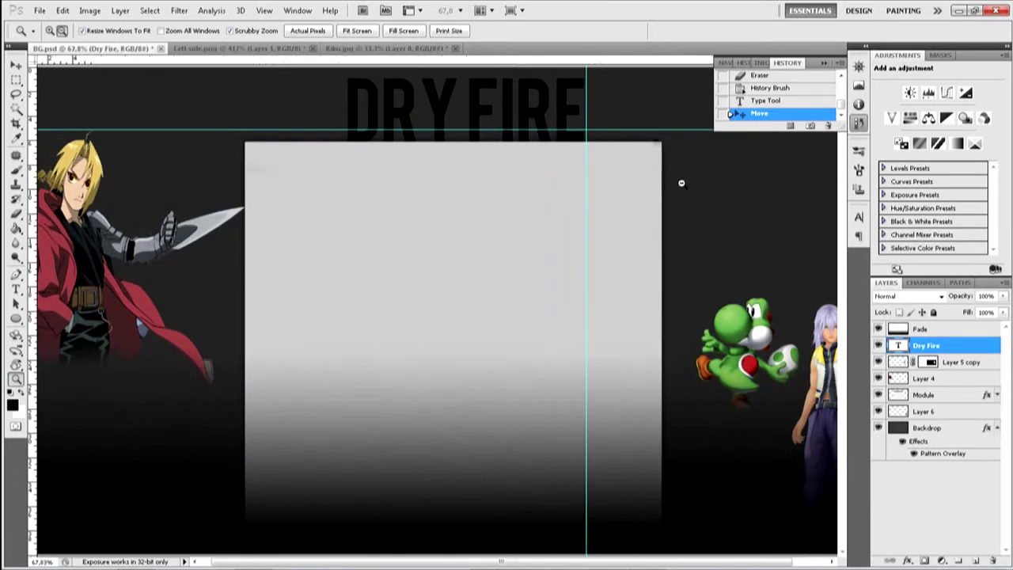
pyautogui.click(17, 64)
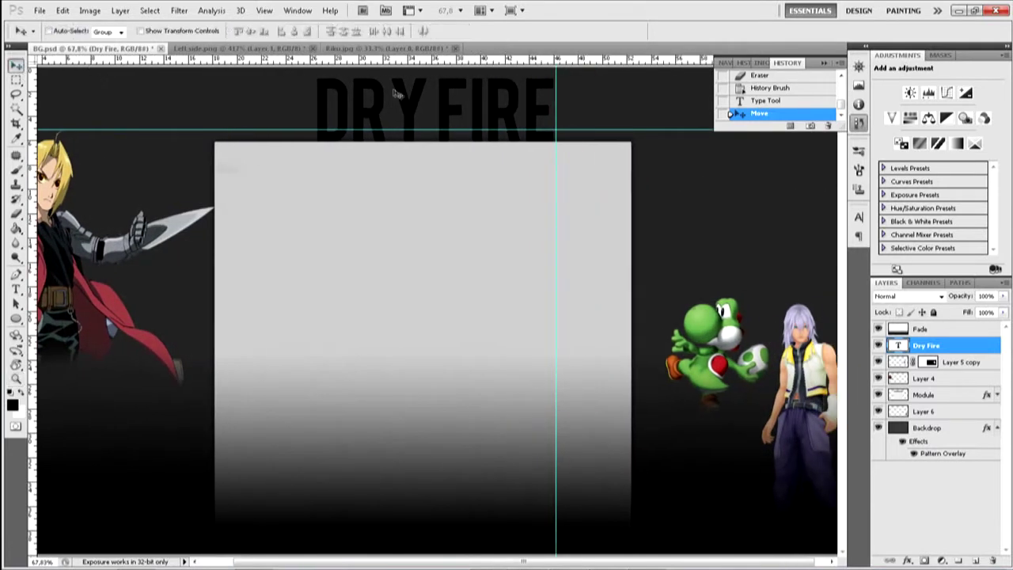
pyautogui.moveTo(397, 94); pyautogui.dragTo(392, 88)
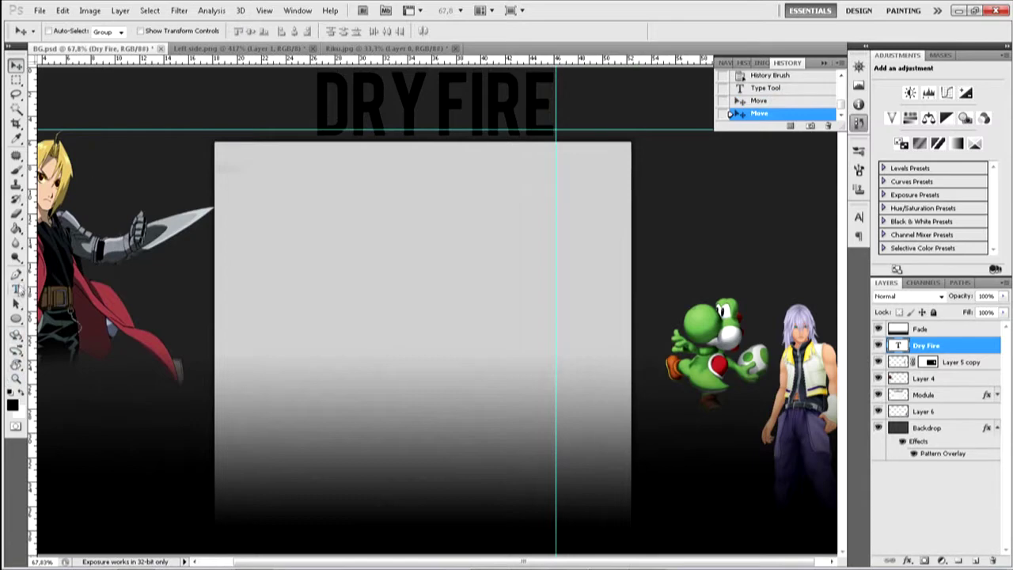
# Step: Zoom back out to view the whole banner with the repositioned title
pyautogui.click(16, 289)
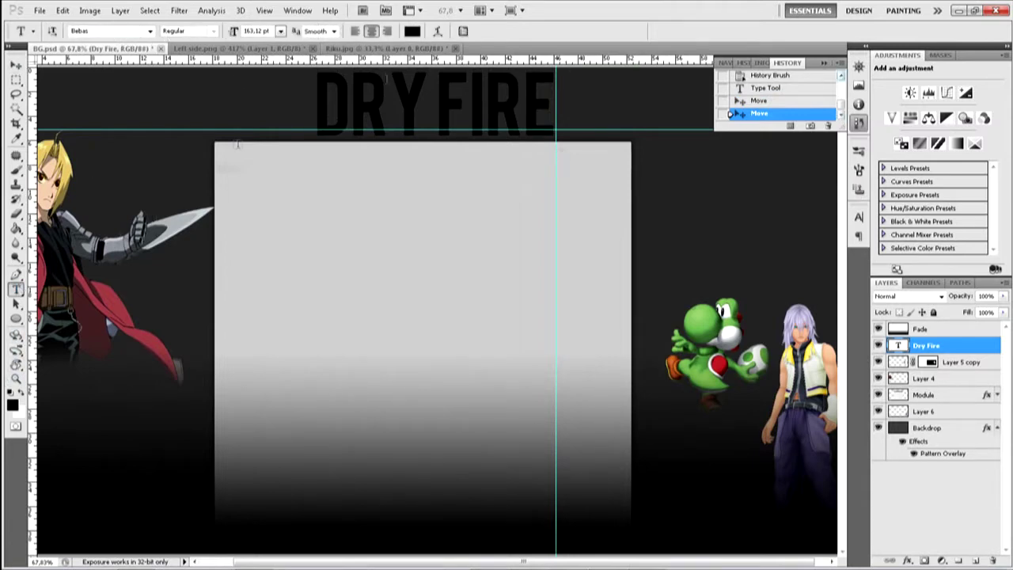
pyautogui.hscroll(-1, 236, 144)
pyautogui.hscroll(2, 236, 144)
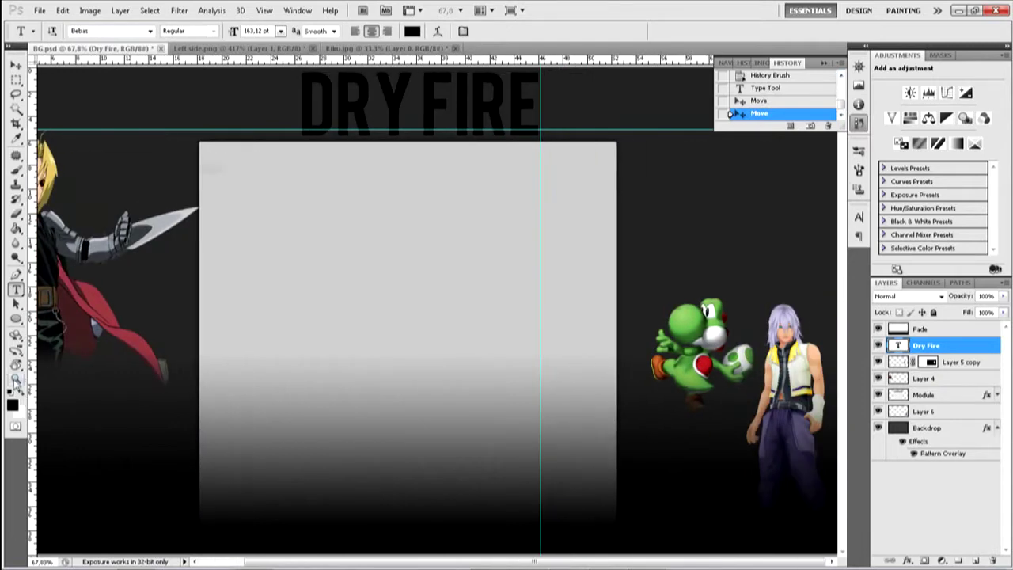
pyautogui.click(16, 378)
pyautogui.moveTo(306, 311); pyautogui.dragTo(284, 315)
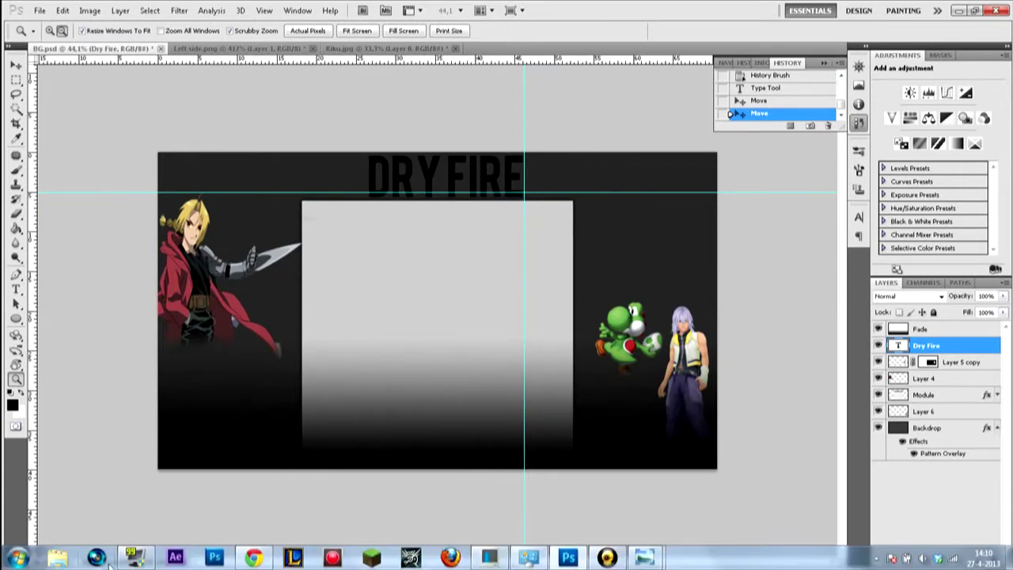
# Step: Search Google Images in Chrome for 'fire render'
pyautogui.click(247, 546)
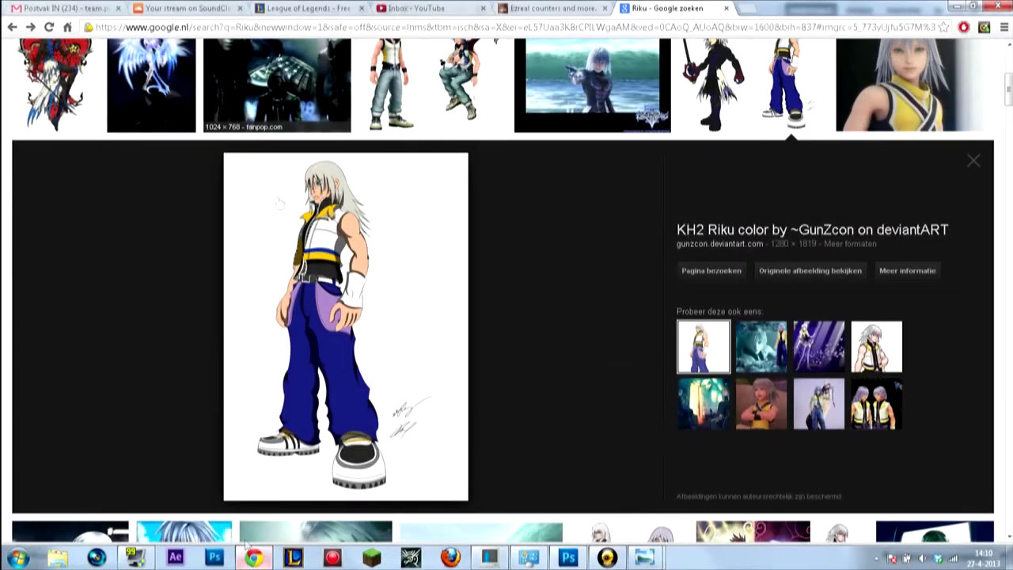
pyautogui.click(257, 28)
pyautogui.write('fire')
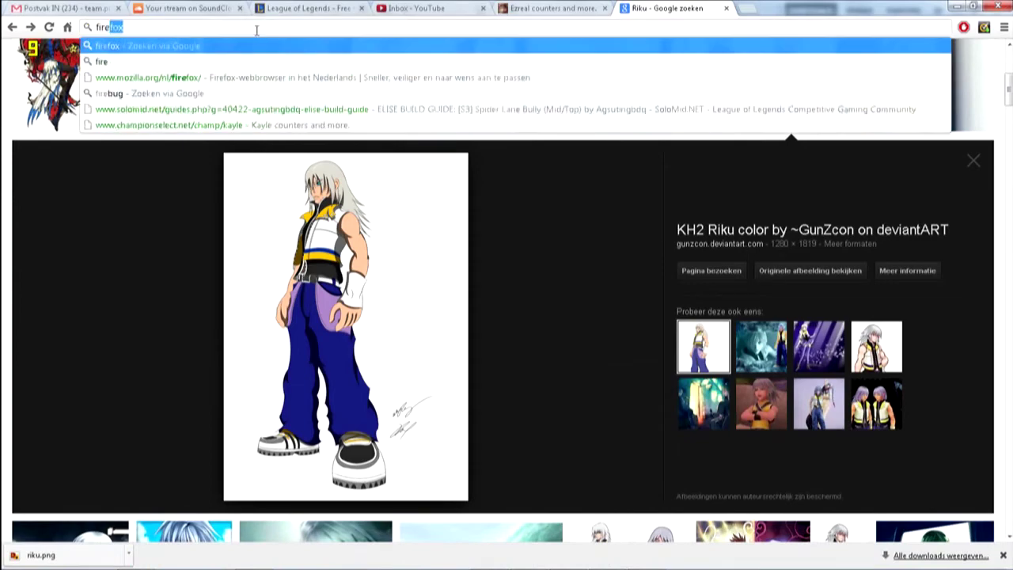
pyautogui.press('Delete')
pyautogui.press('Return')
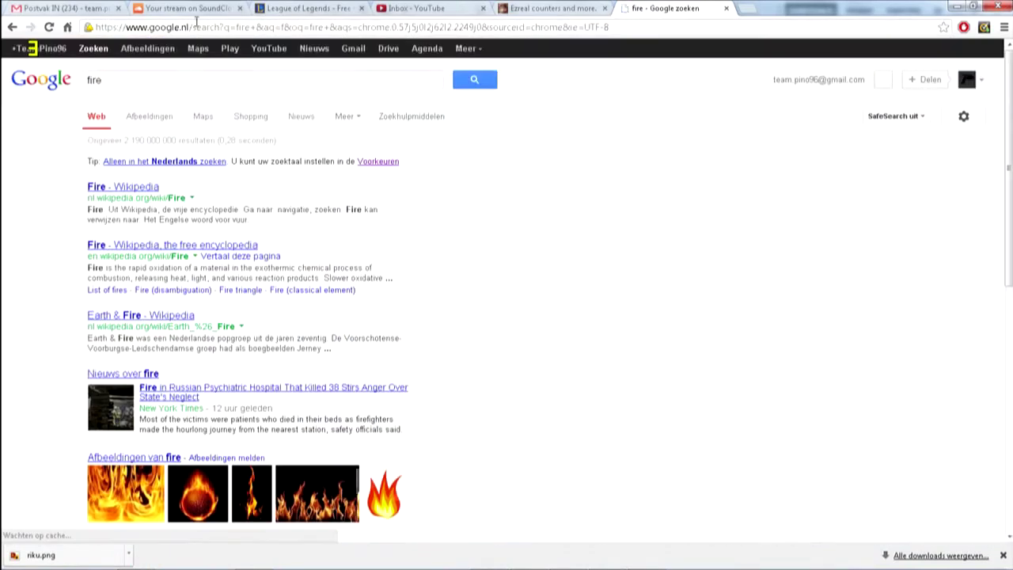
pyautogui.click(140, 79)
pyautogui.write('r')
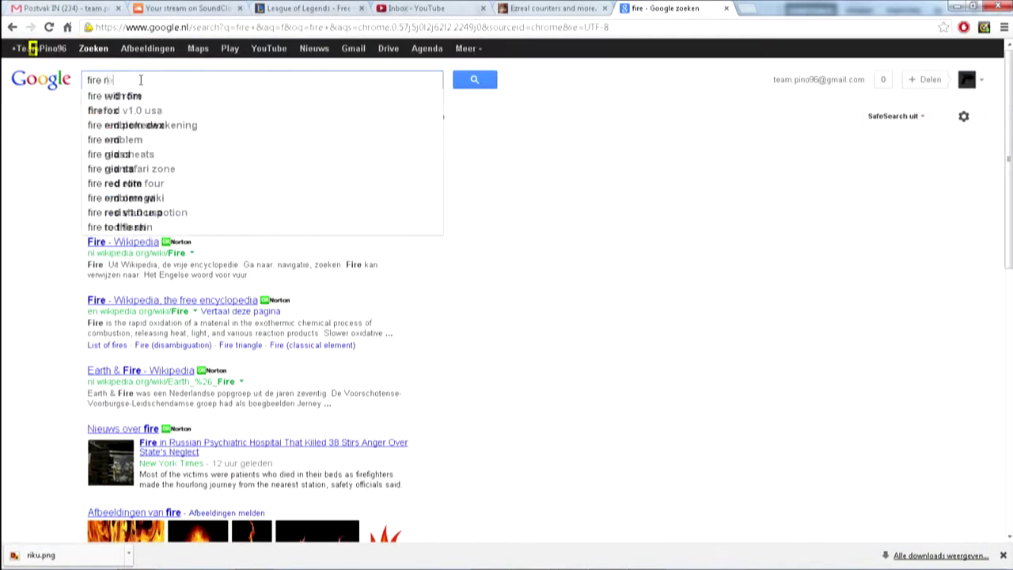
pyautogui.write('ender')
pyautogui.press('Return')
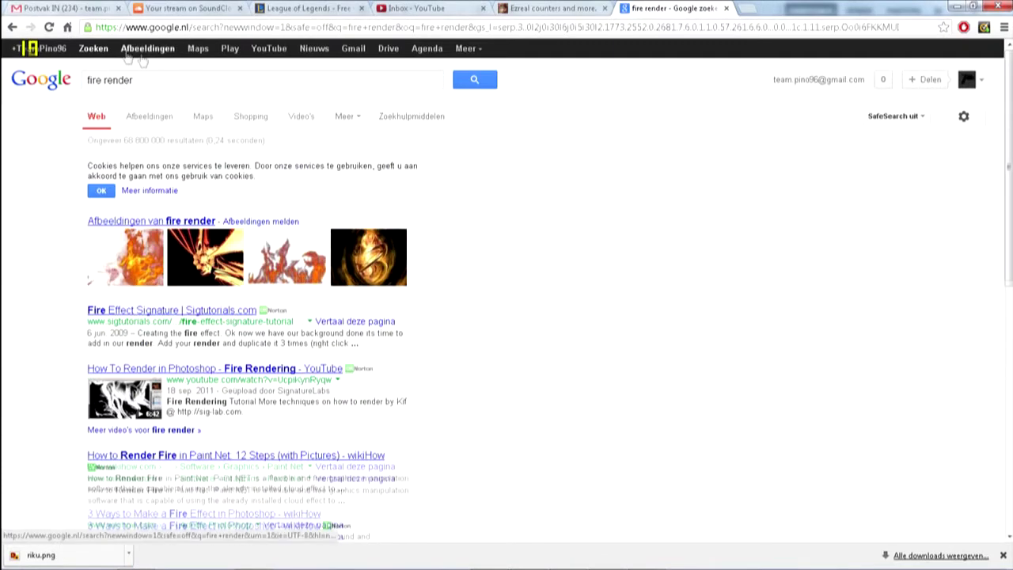
pyautogui.click(158, 58)
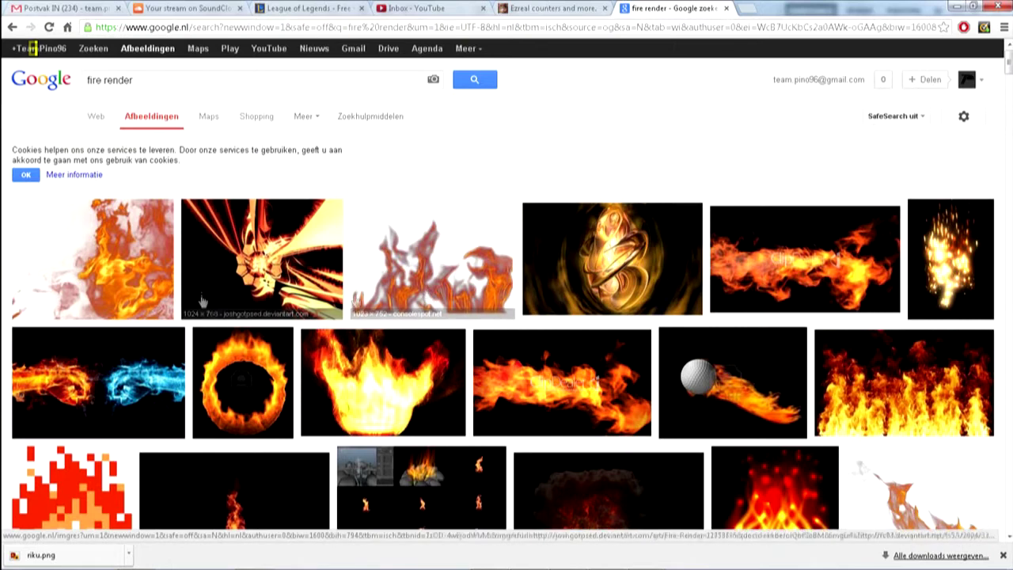
# Step: Save the transparent flame render image as fire.png
pyautogui.click(478, 283)
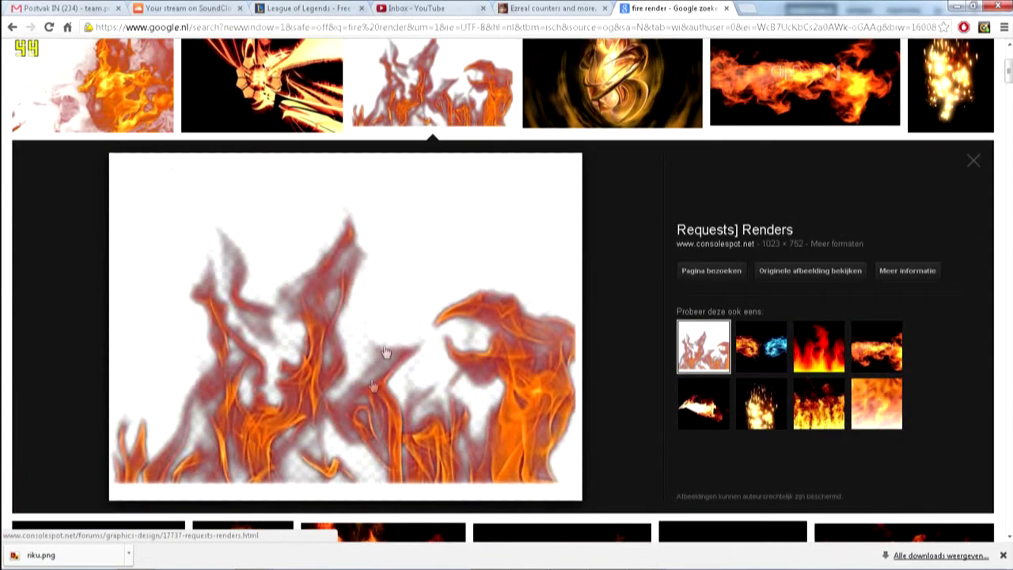
pyautogui.rightClick(360, 342)
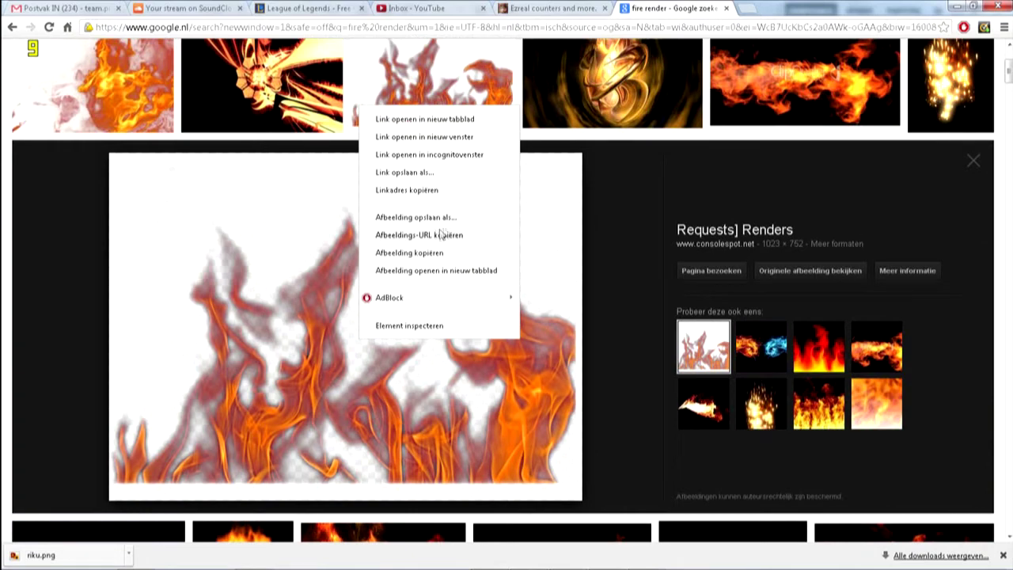
pyautogui.click(413, 216)
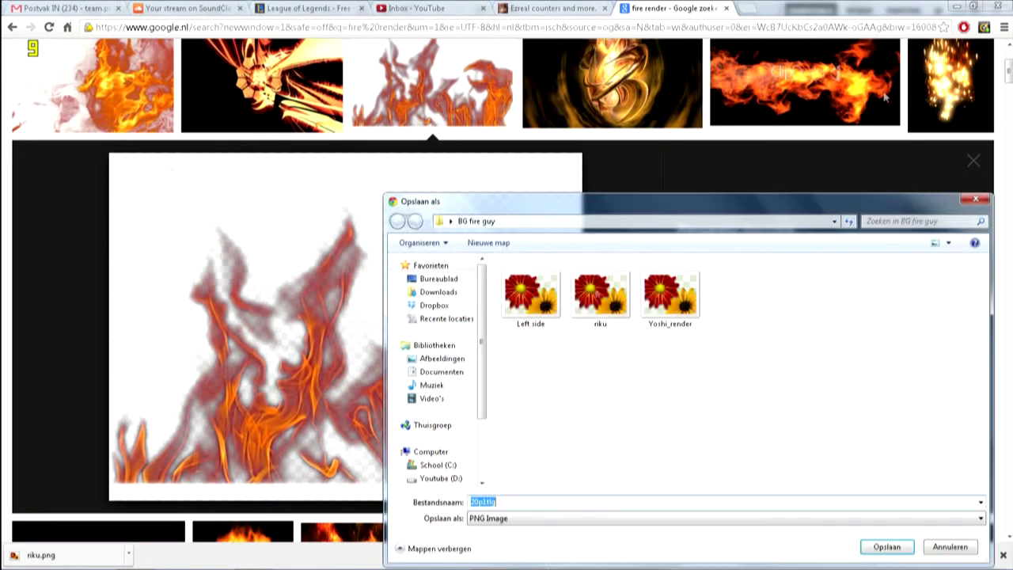
pyautogui.write('fire')
pyautogui.press('Return')
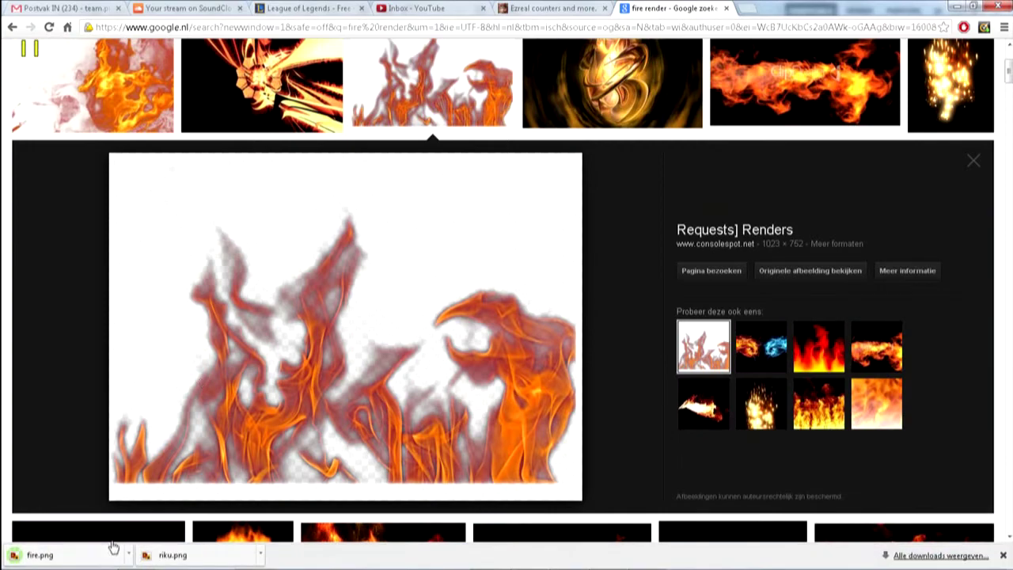
# Step: Open fire.png and drag it into the banner as a new layer at the top
pyautogui.moveTo(196, 564)
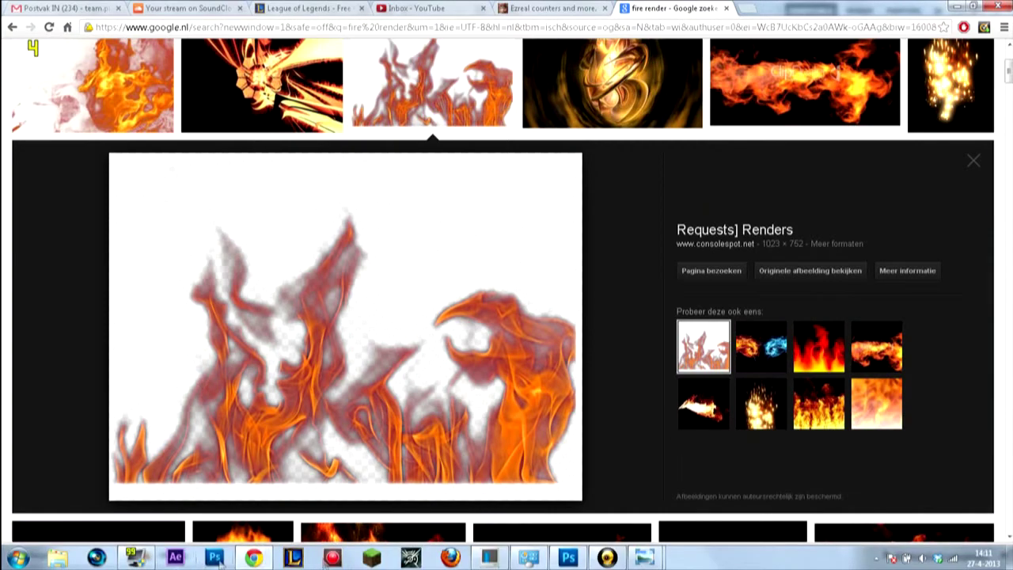
pyautogui.click(567, 558)
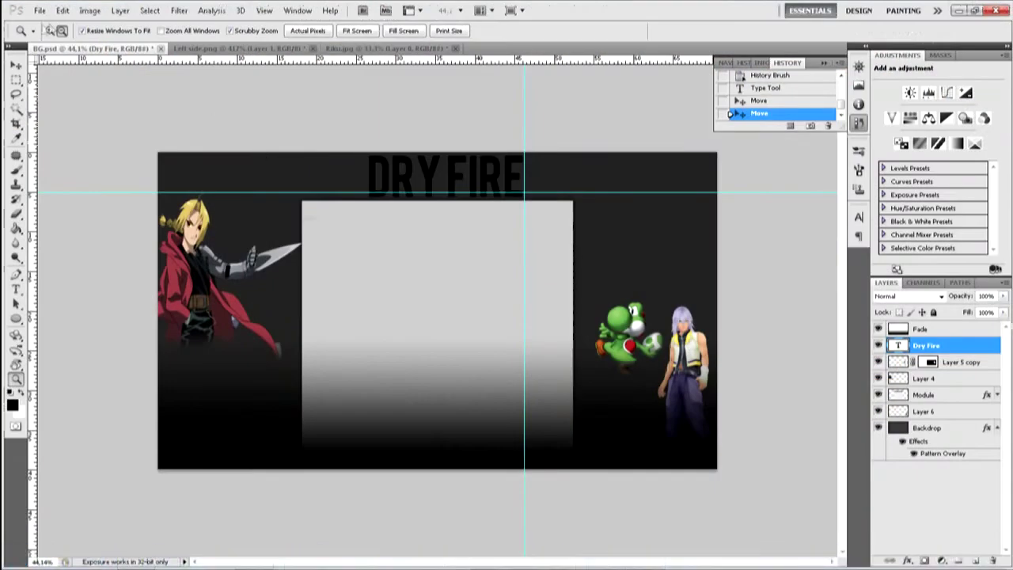
pyautogui.click(39, 10)
pyautogui.click(47, 32)
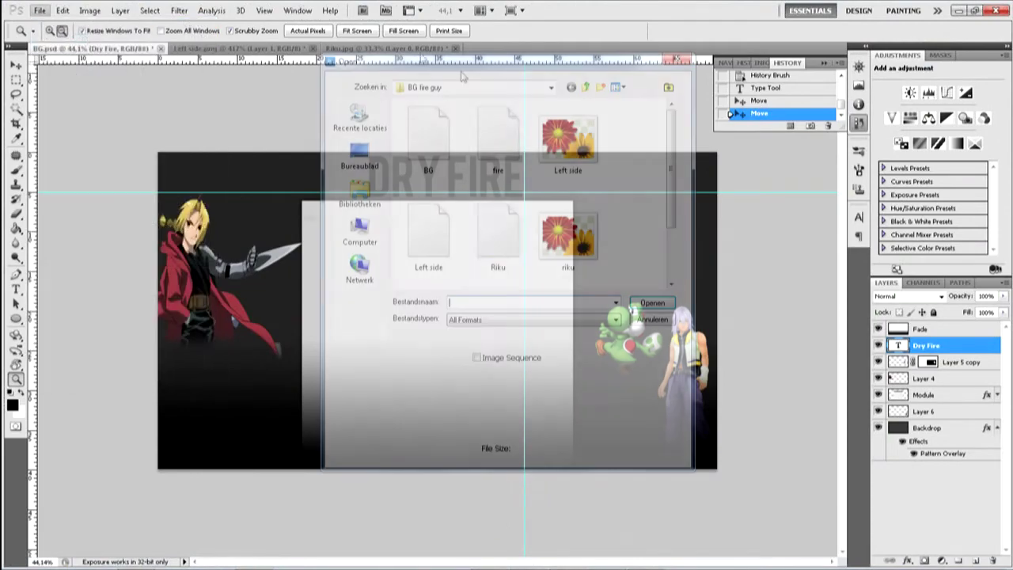
pyautogui.doubleClick(497, 143)
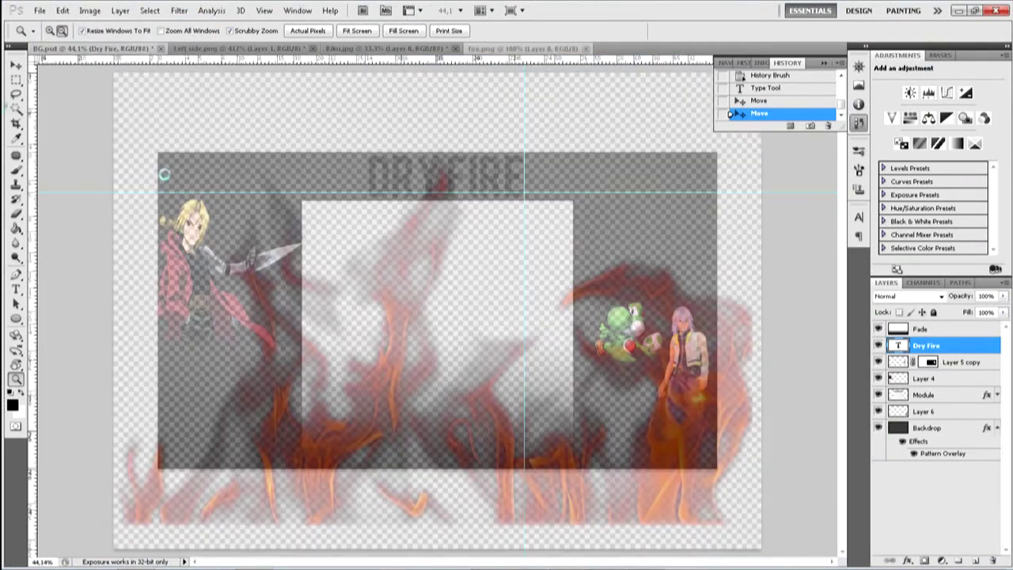
pyautogui.hotkey('ctrl', 'a')
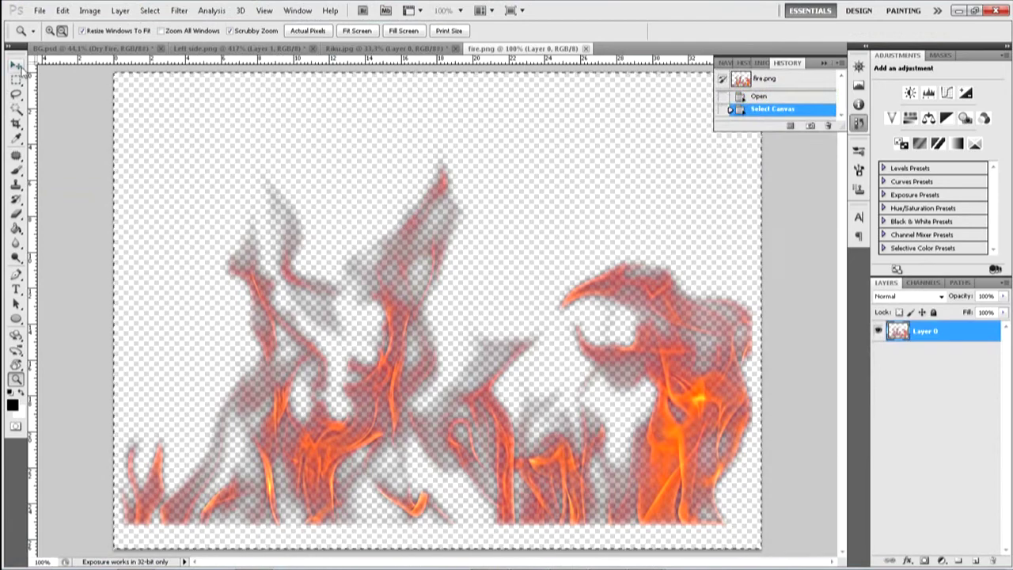
pyautogui.click(16, 65)
pyautogui.moveTo(269, 109); pyautogui.dragTo(94, 49)
pyautogui.moveTo(241, 109); pyautogui.dragTo(369, 155)
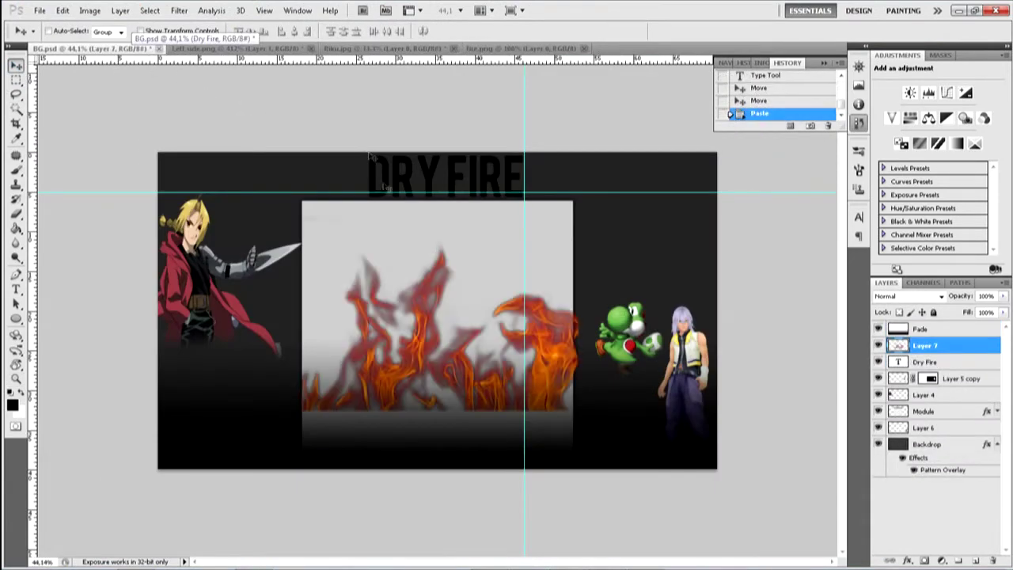
pyautogui.moveTo(397, 267); pyautogui.dragTo(383, 81)
# Step: Scale the flame layer to about 27% × 22% and position it over FIRE
pyautogui.hotkey('ctrl', 't')
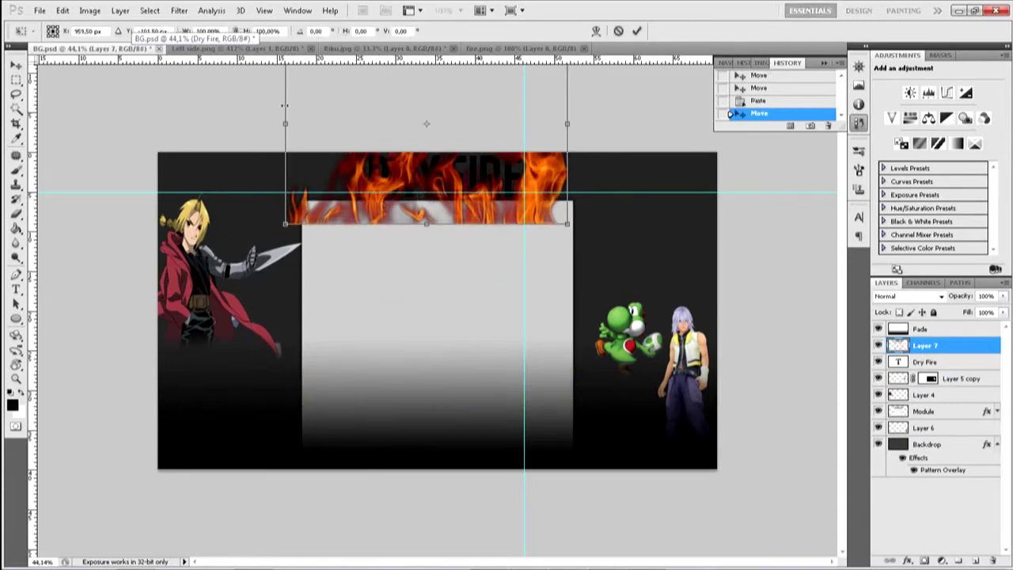
pyautogui.moveTo(285, 122); pyautogui.dragTo(406, 204)
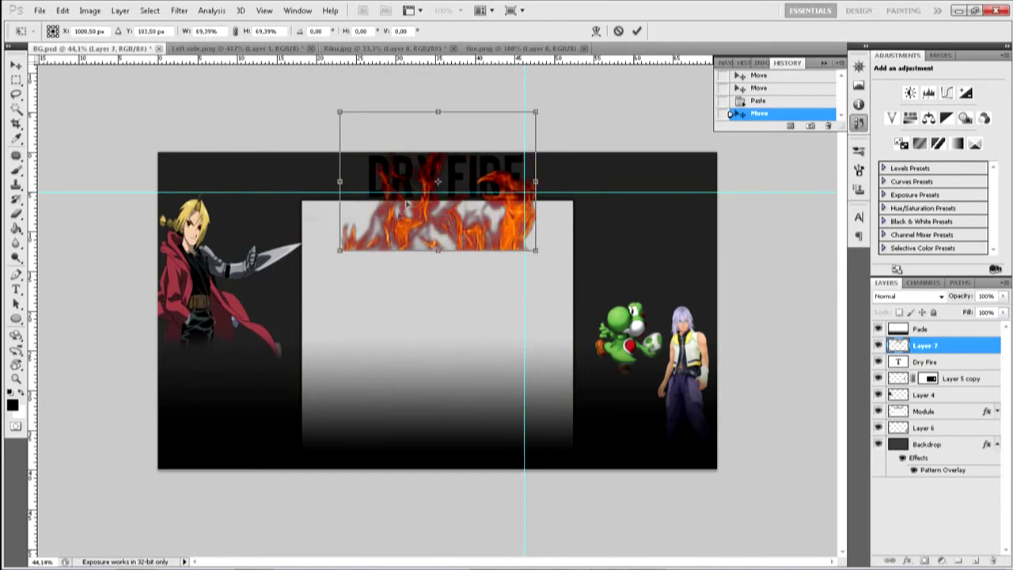
pyautogui.moveTo(437, 111); pyautogui.dragTo(438, 166)
pyautogui.moveTo(440, 212); pyautogui.dragTo(443, 184)
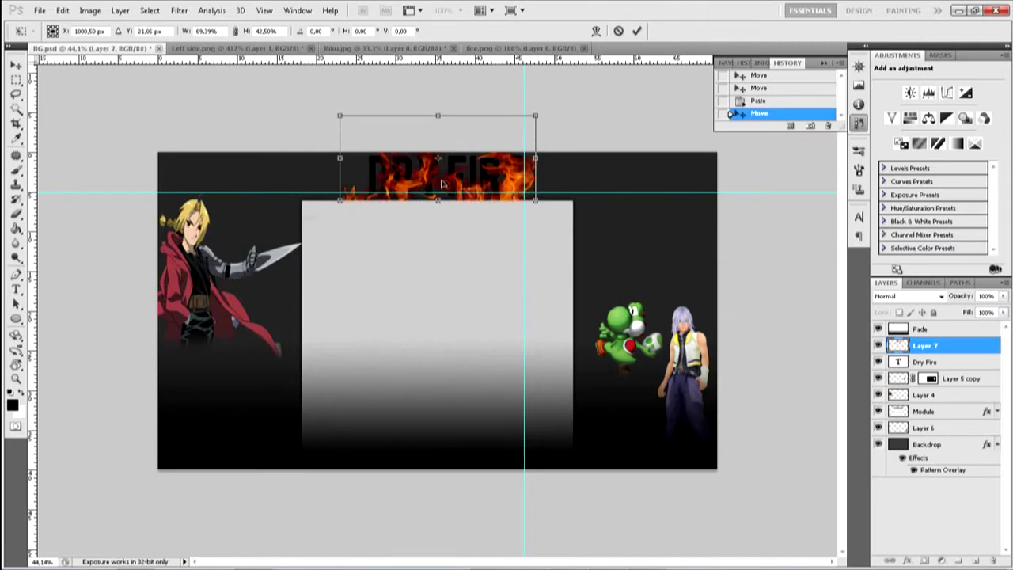
pyautogui.click(941, 299)
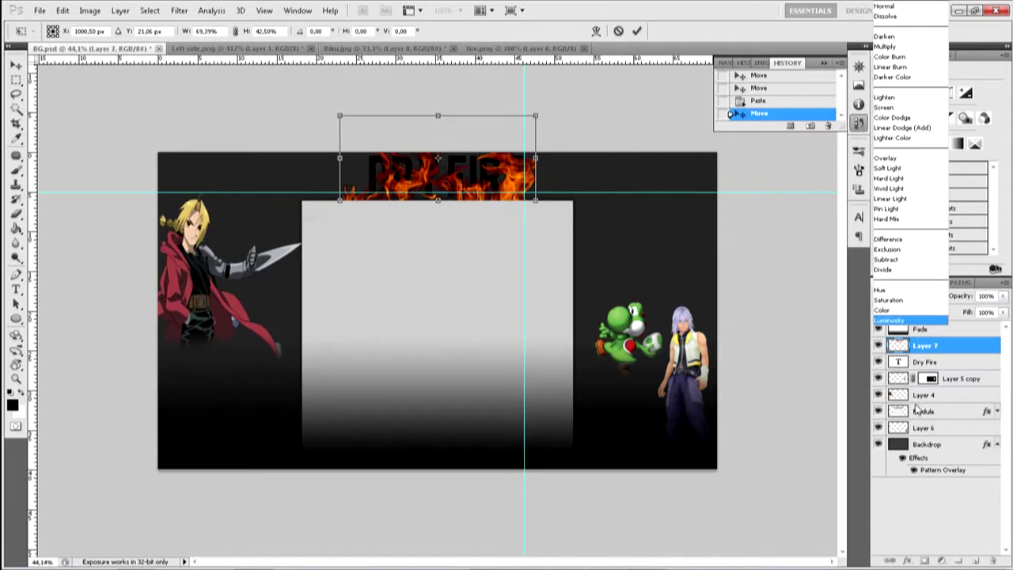
pyautogui.click(336, 155)
pyautogui.moveTo(340, 159); pyautogui.dragTo(440, 159)
pyautogui.moveTo(480, 188); pyautogui.dragTo(479, 183)
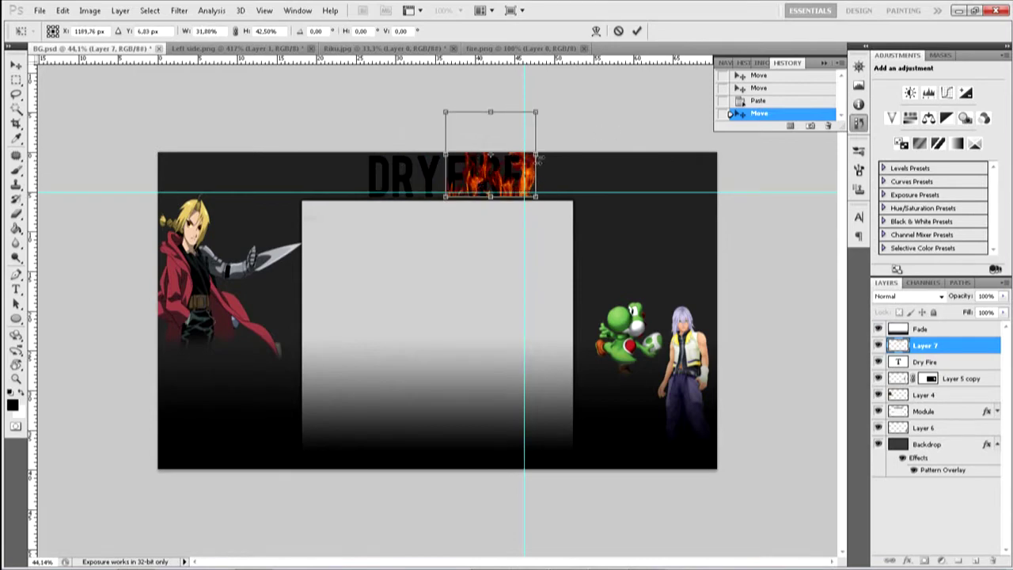
pyautogui.moveTo(535, 155)
pyautogui.mouseDown()
pyautogui.moveTo(522, 155)
pyautogui.moveTo(557, 155)
pyautogui.moveTo(520, 154)
pyautogui.mouseUp()
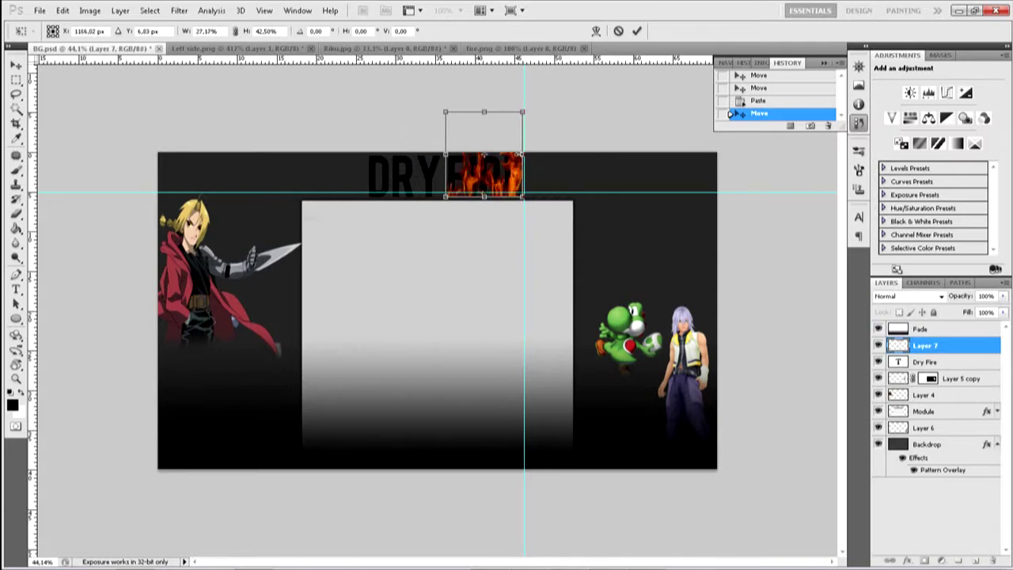
pyautogui.moveTo(485, 112); pyautogui.dragTo(493, 180)
pyautogui.hotkey('shift', 'Right')
pyautogui.hotkey('shift', 'Right')
pyautogui.hotkey('shift', 'Right')
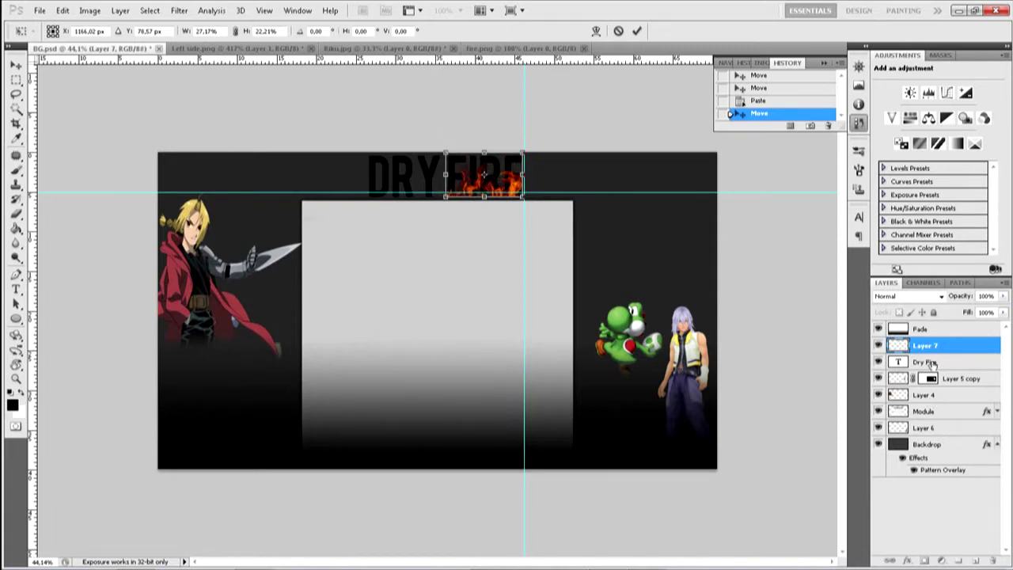
# Step: Apply the flame transform and rasterize the Dry Fire type layer
pyautogui.click(640, 31)
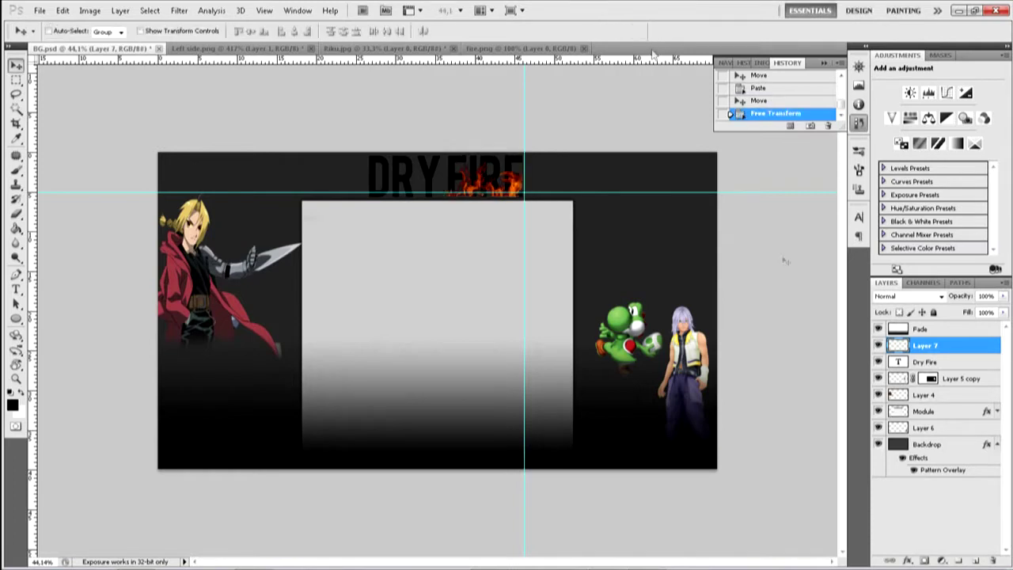
pyautogui.click(932, 361)
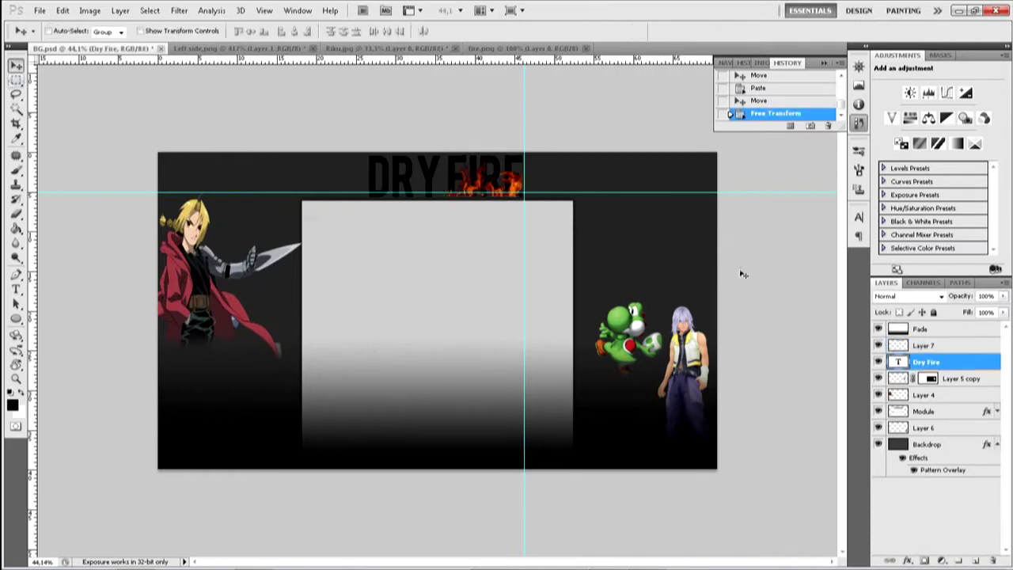
pyautogui.doubleClick(944, 365)
pyautogui.click(632, 295)
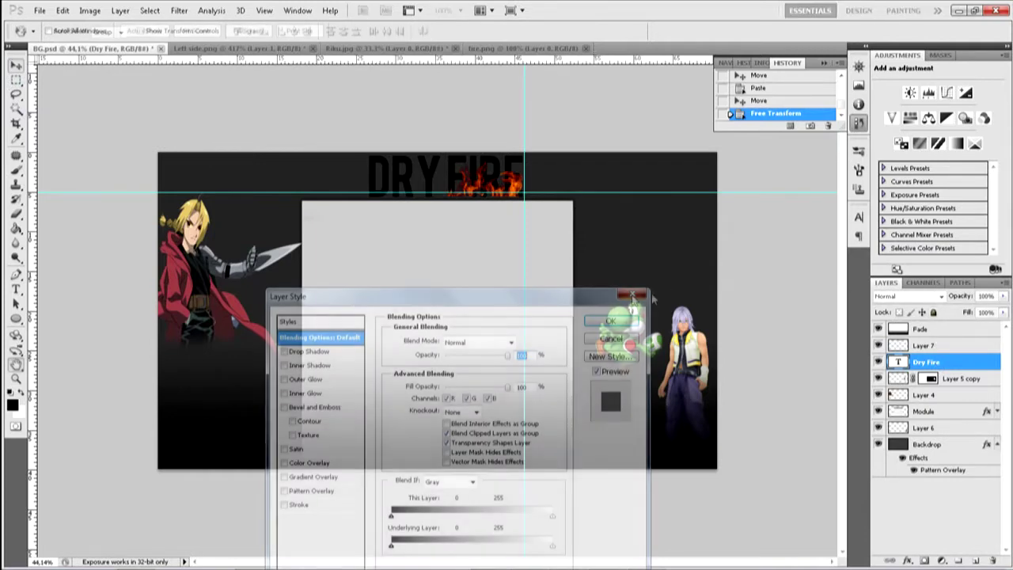
pyautogui.rightClick(956, 362)
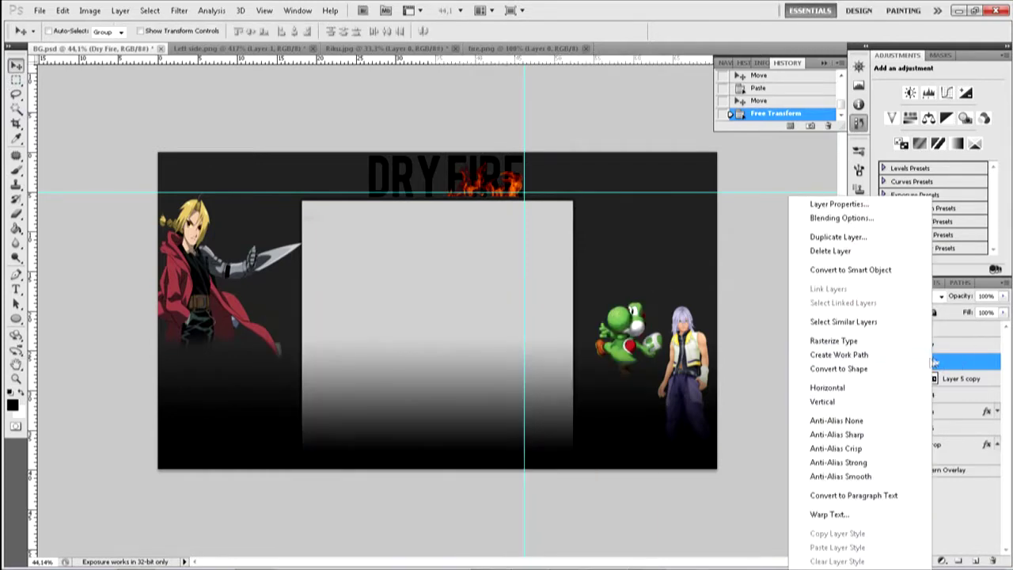
pyautogui.click(850, 348)
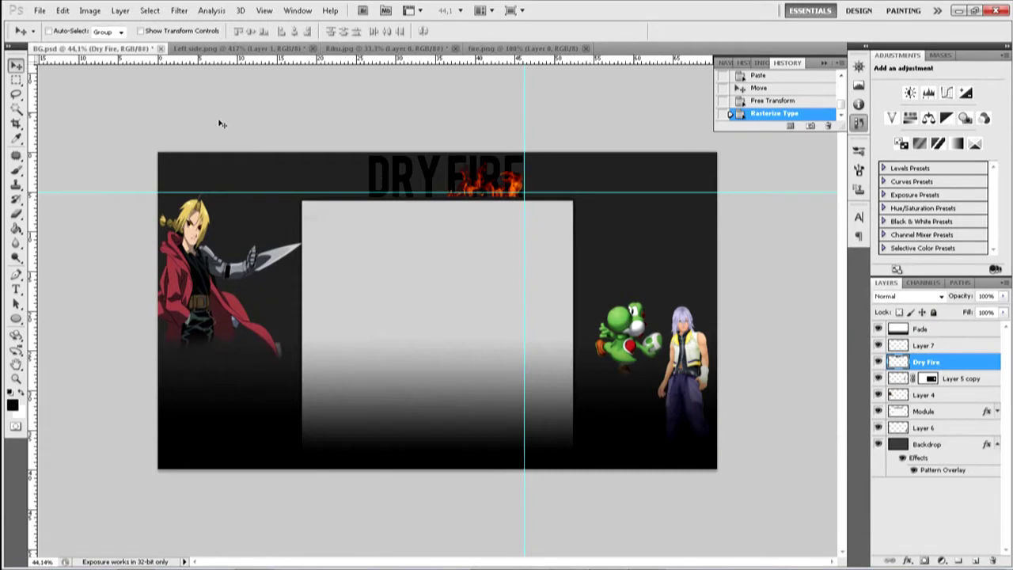
# Step: Magic Wand the four FIRE letters, cut those flame pixels from Layer 7, and delete the leftover flames
pyautogui.click(15, 109)
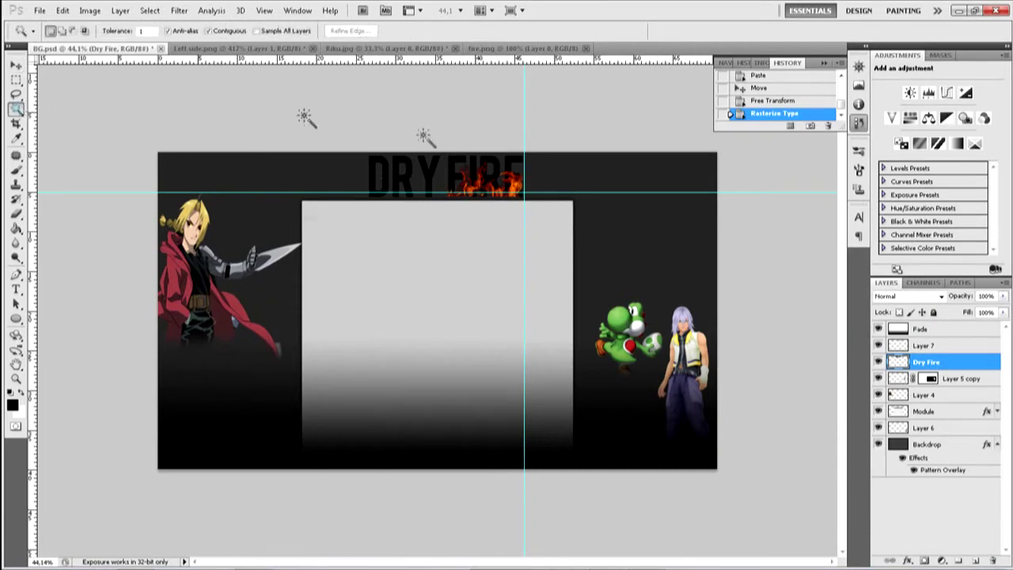
pyautogui.click(465, 179)
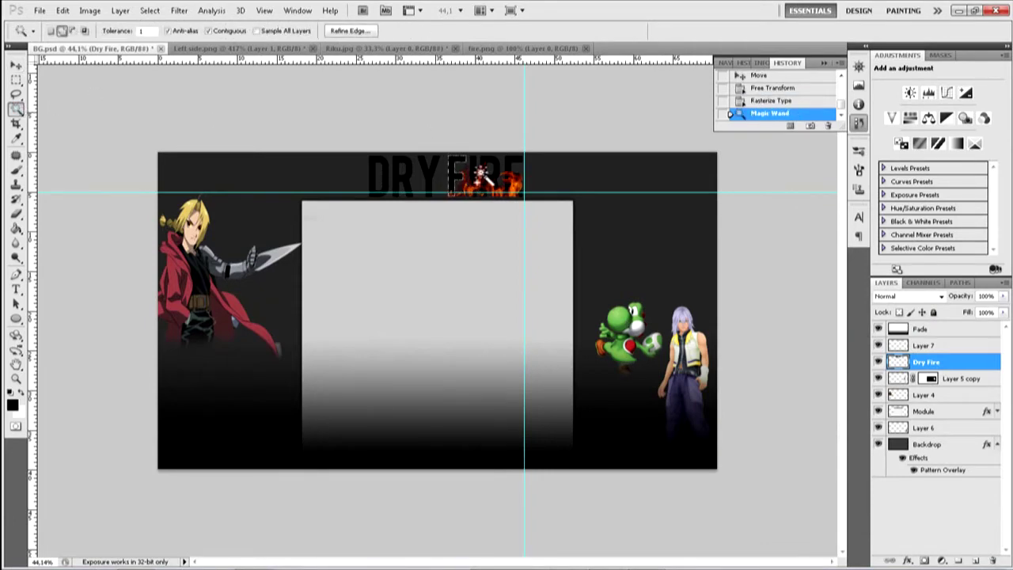
pyautogui.keyDown('shift'); pyautogui.click(478, 175); pyautogui.keyUp('shift')
pyautogui.keyDown('shift'); pyautogui.click(490, 175); pyautogui.keyUp('shift')
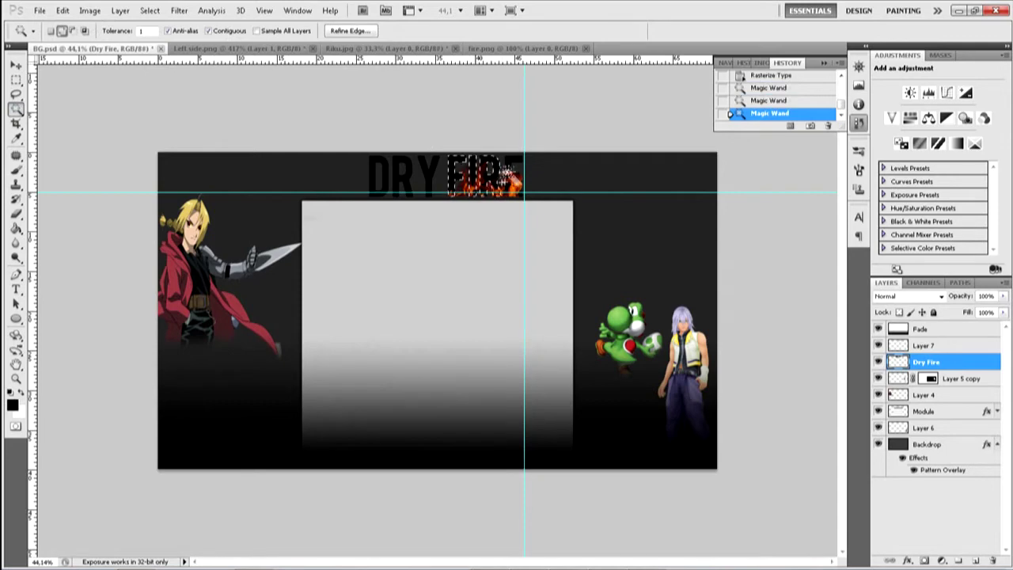
pyautogui.keyDown('shift'); pyautogui.click(512, 176); pyautogui.keyUp('shift')
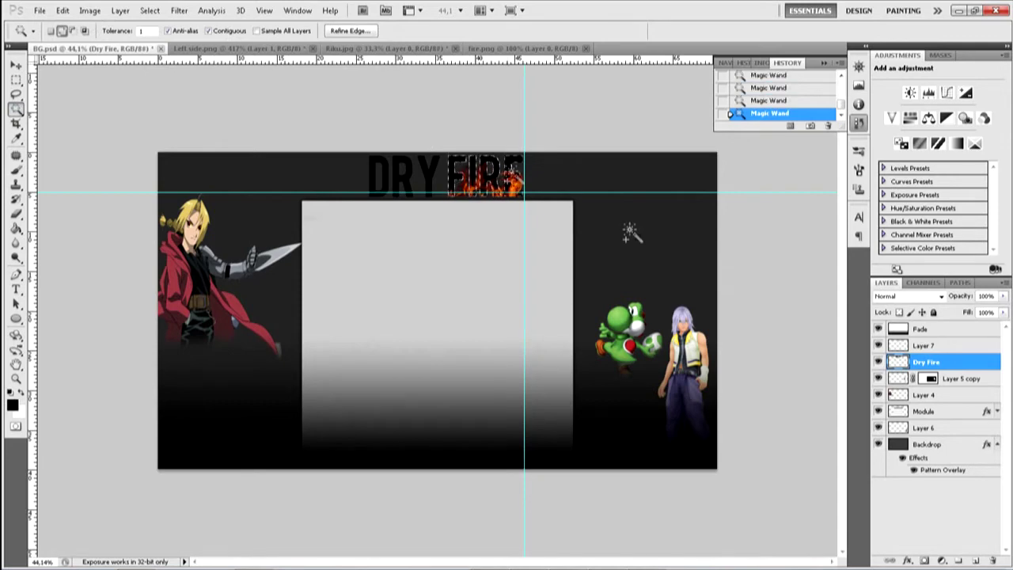
pyautogui.click(910, 346)
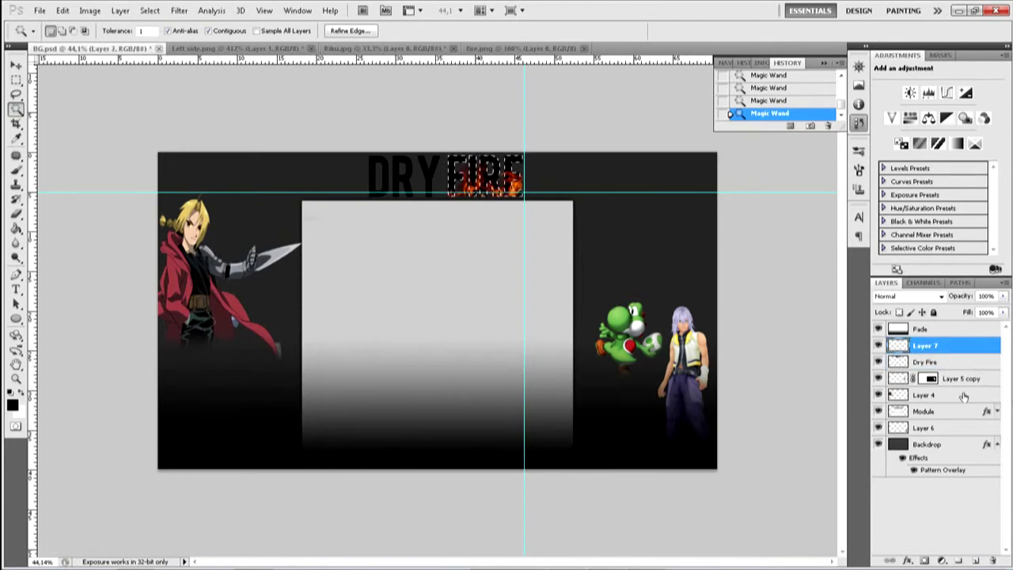
pyautogui.hotkey('ctrl', 'x')
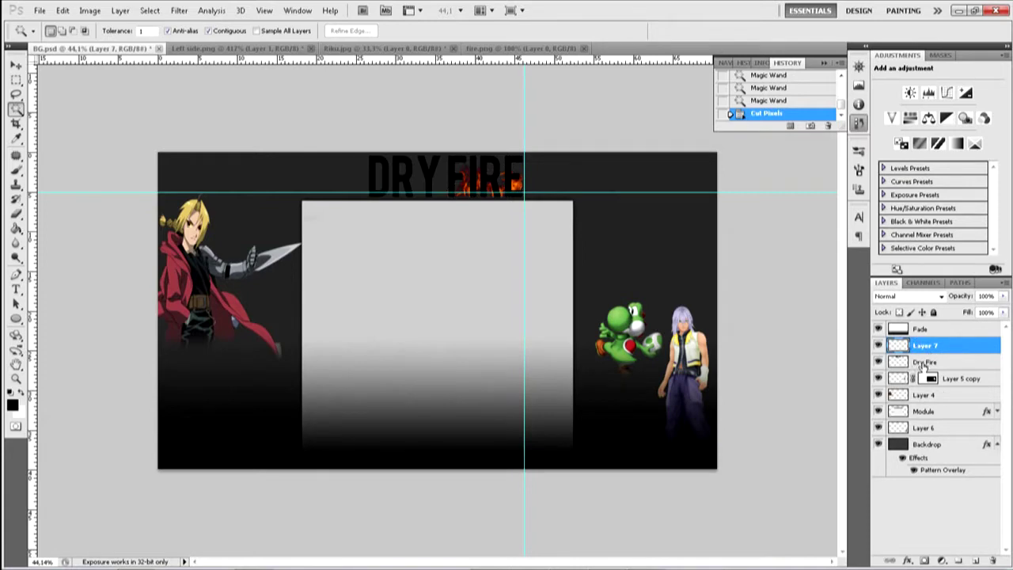
pyautogui.press('Delete')
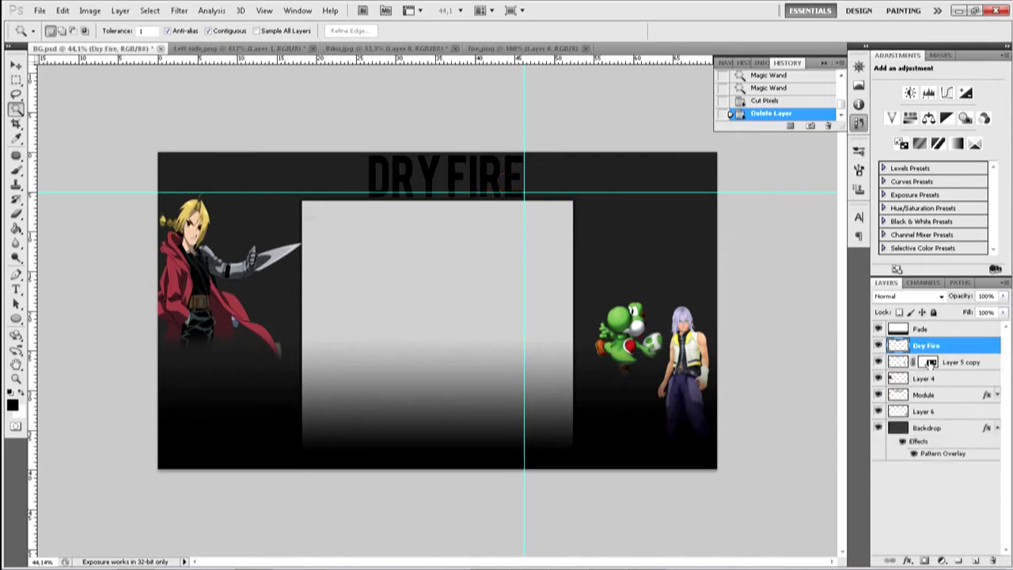
# Step: Paste the fire-textured letters onto a new layer and align them over FIRE
pyautogui.click(975, 560)
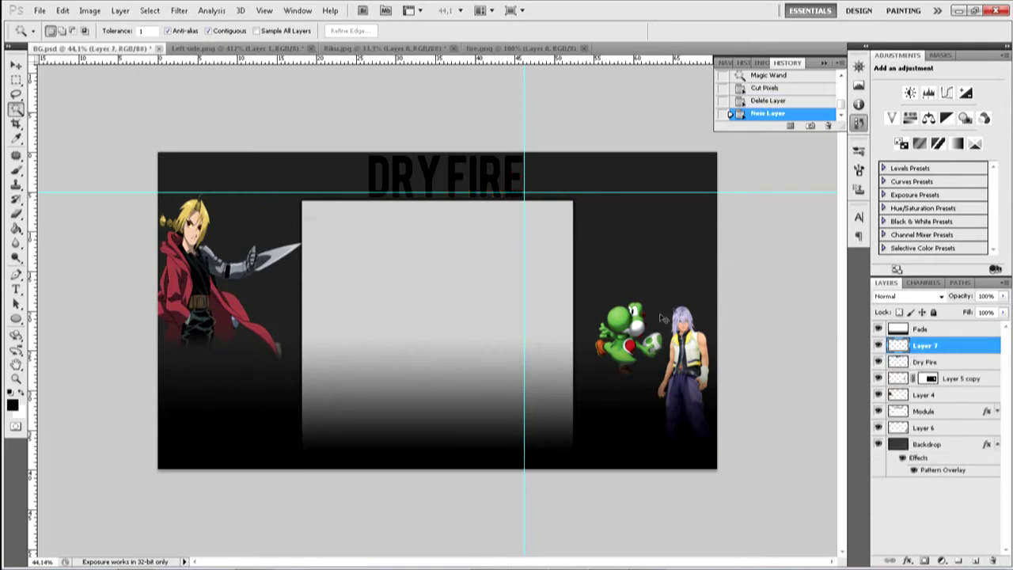
pyautogui.hotkey('ctrl', 'v')
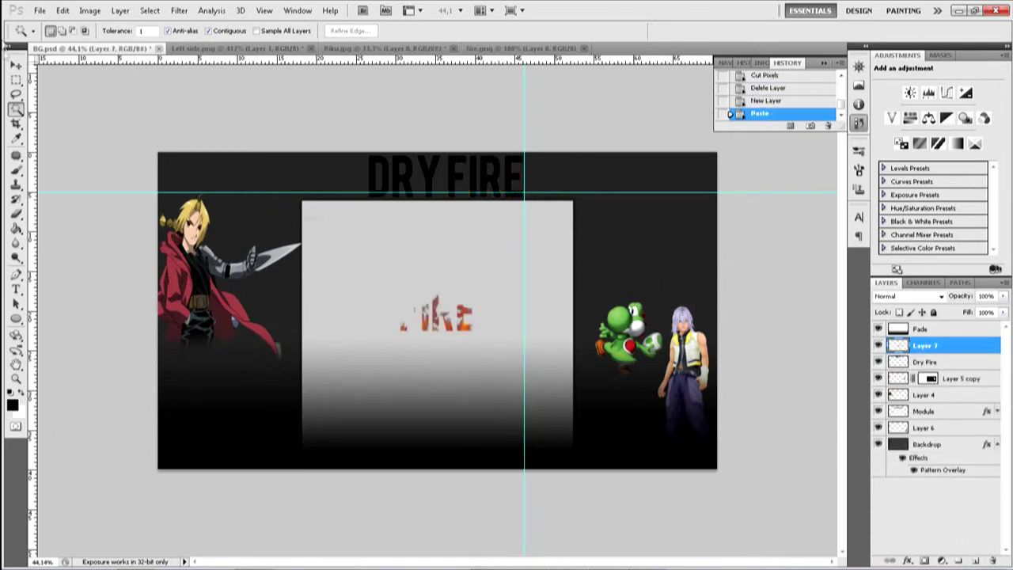
pyautogui.click(16, 65)
pyautogui.moveTo(421, 316); pyautogui.dragTo(482, 186)
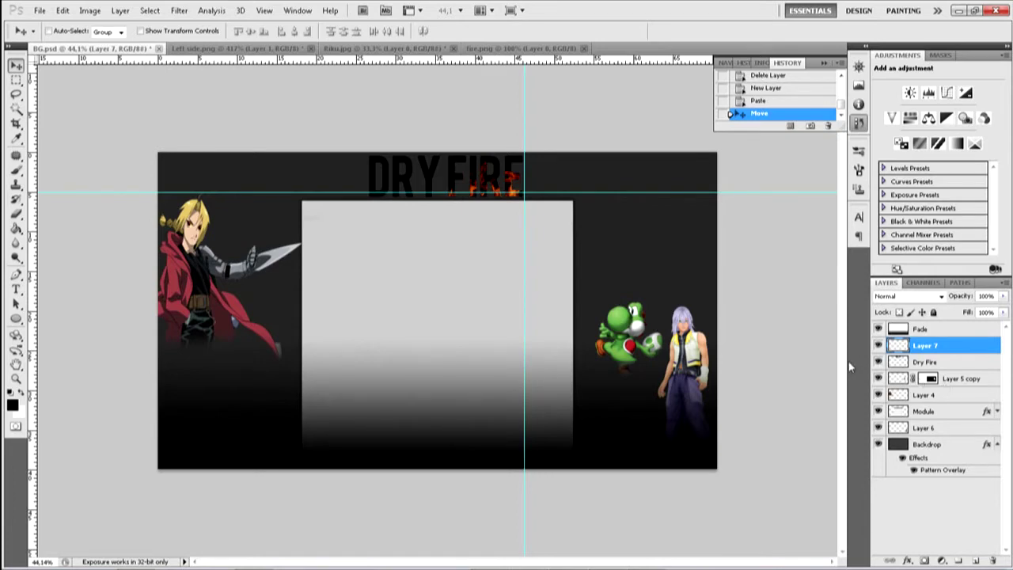
# Step: Search Google Images in Chrome for 'dry'
pyautogui.moveTo(293, 563)
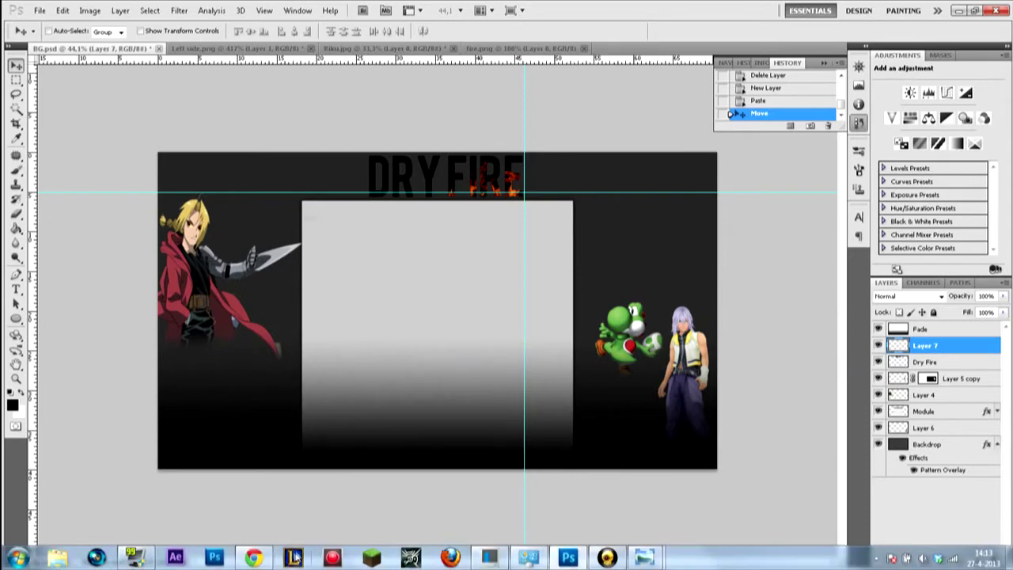
pyautogui.hotkey('alt', 'Tab')
pyautogui.hotkey('alt', 'Tab')
pyautogui.hotkey('alt', 'Tab')
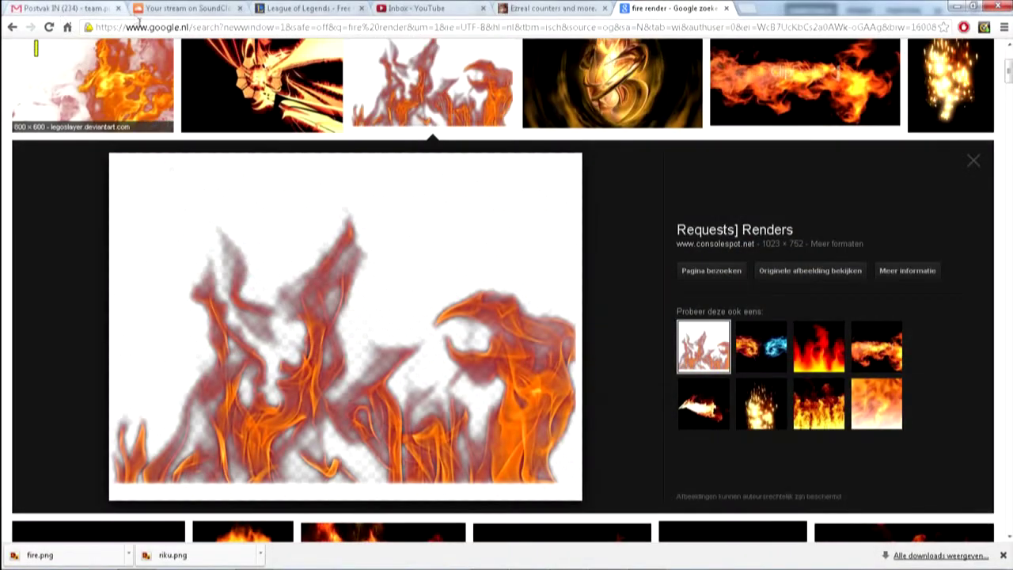
pyautogui.click(138, 23)
pyautogui.write('dry')
pyautogui.press('Return')
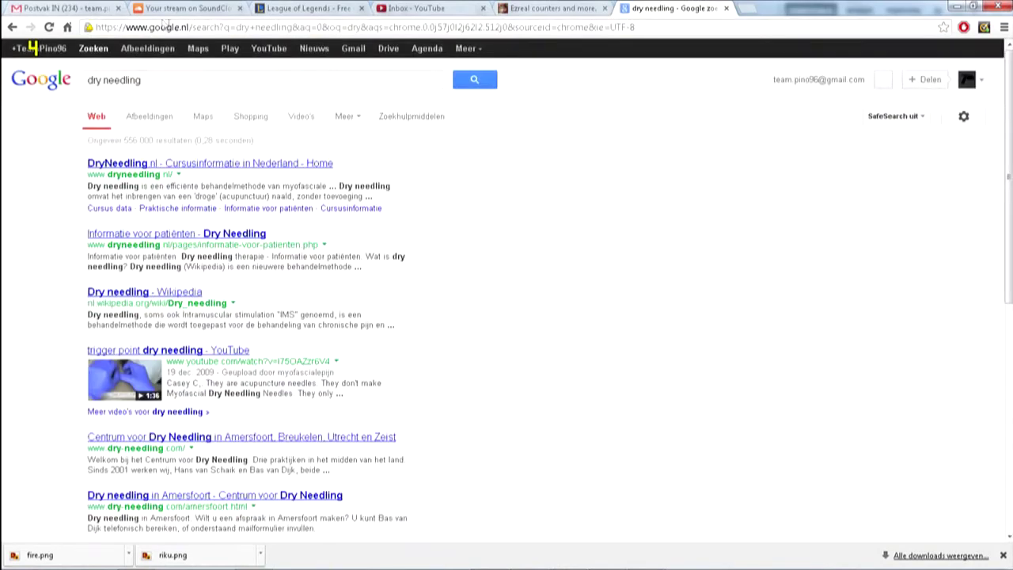
pyautogui.press('BackSpace')
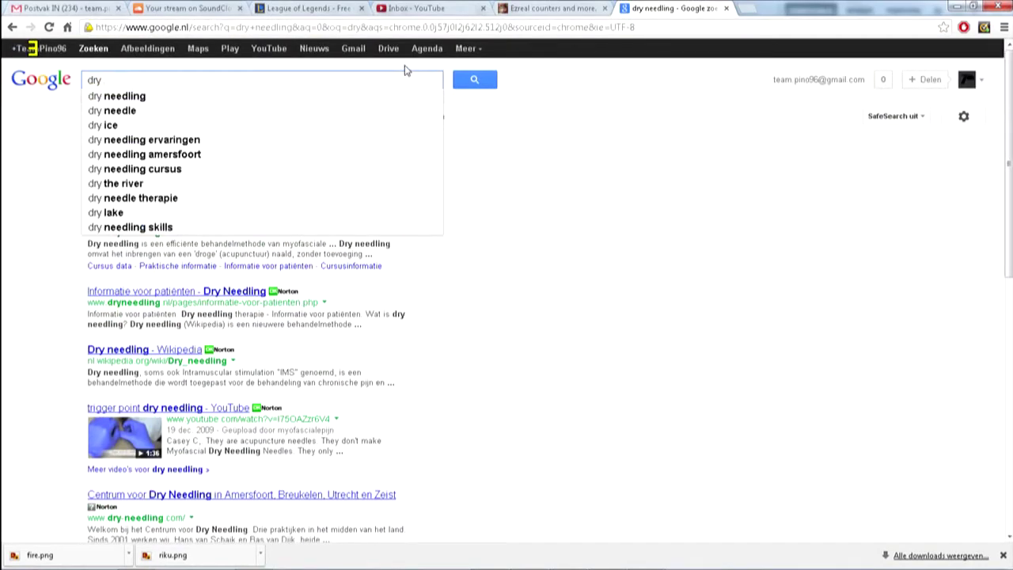
pyautogui.press('Return')
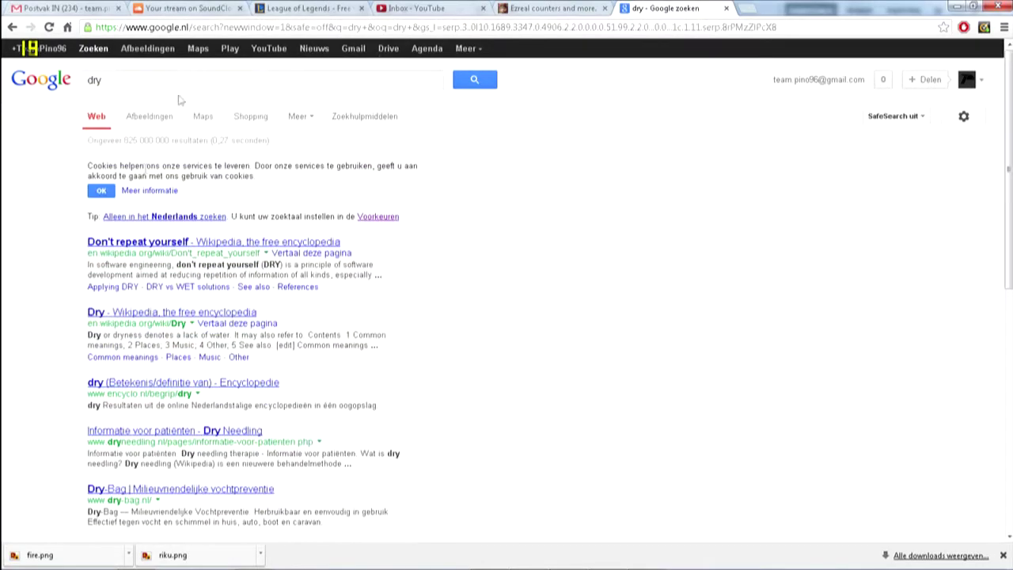
pyautogui.click(161, 121)
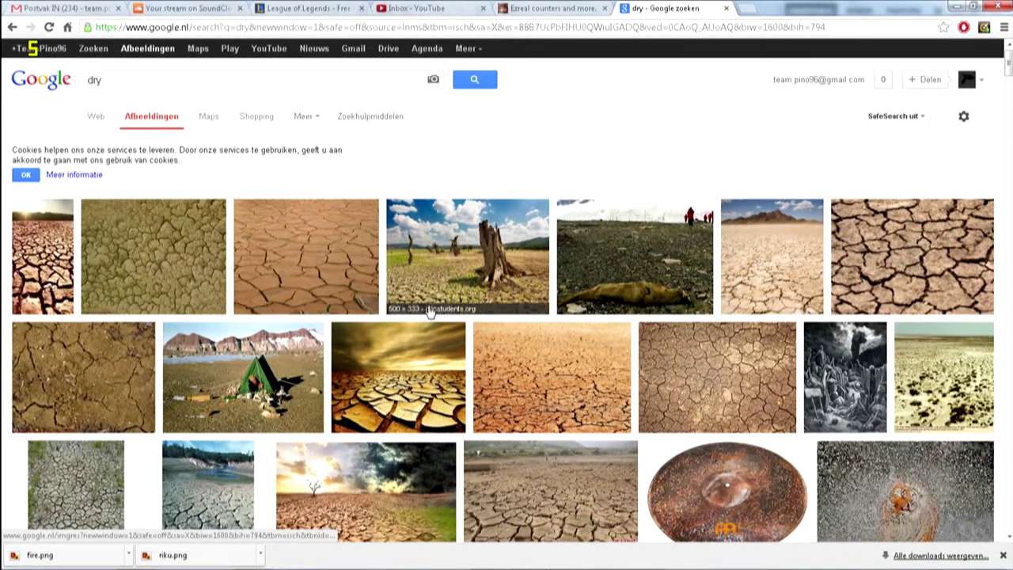
# Step: Browse the cracked-earth results, then return to the Photoshop banner
pyautogui.scroll(-2, 282, 336)
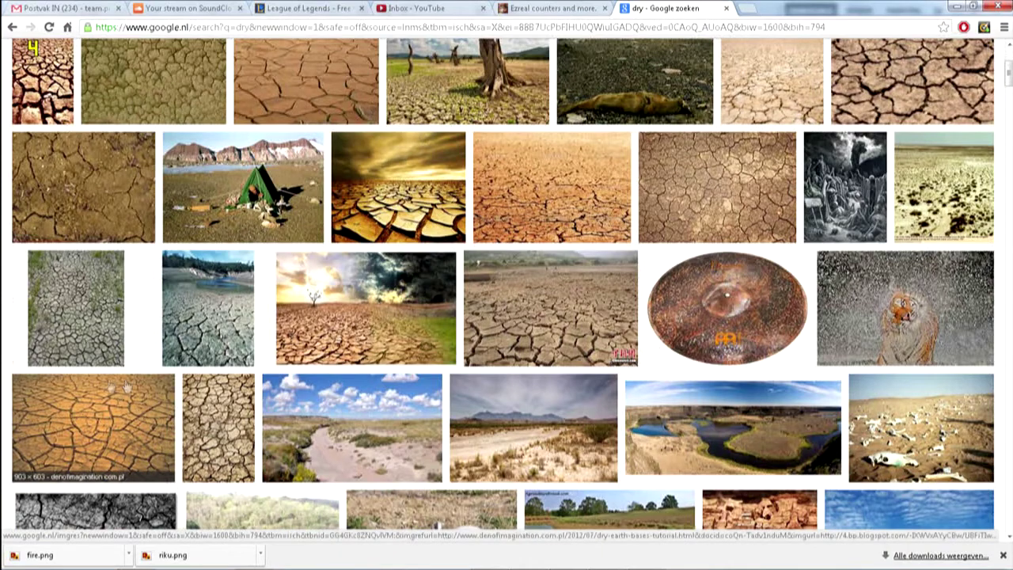
pyautogui.scroll(2, 119, 388)
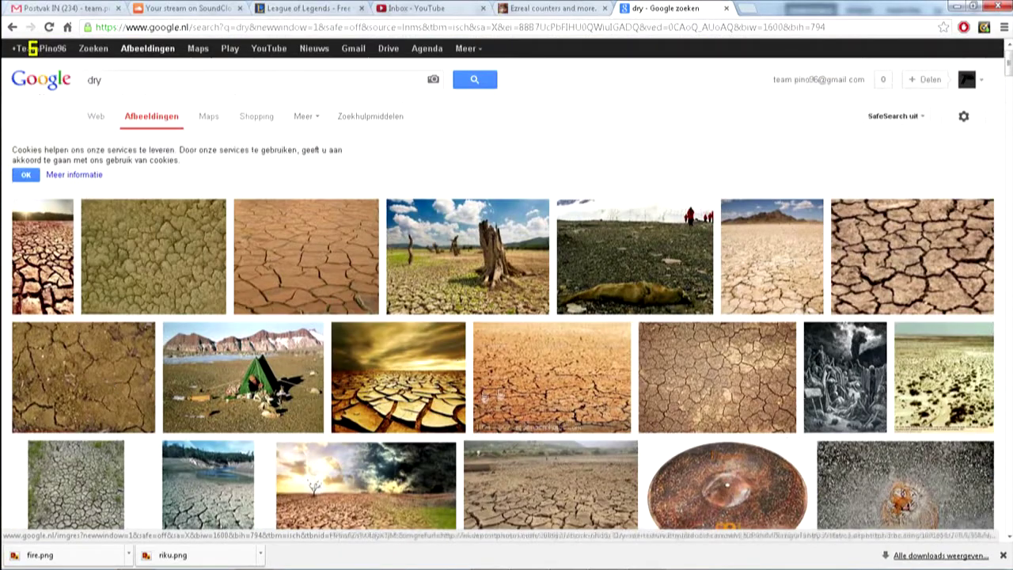
pyautogui.scroll(-6, 514, 399)
pyautogui.moveTo(657, 562)
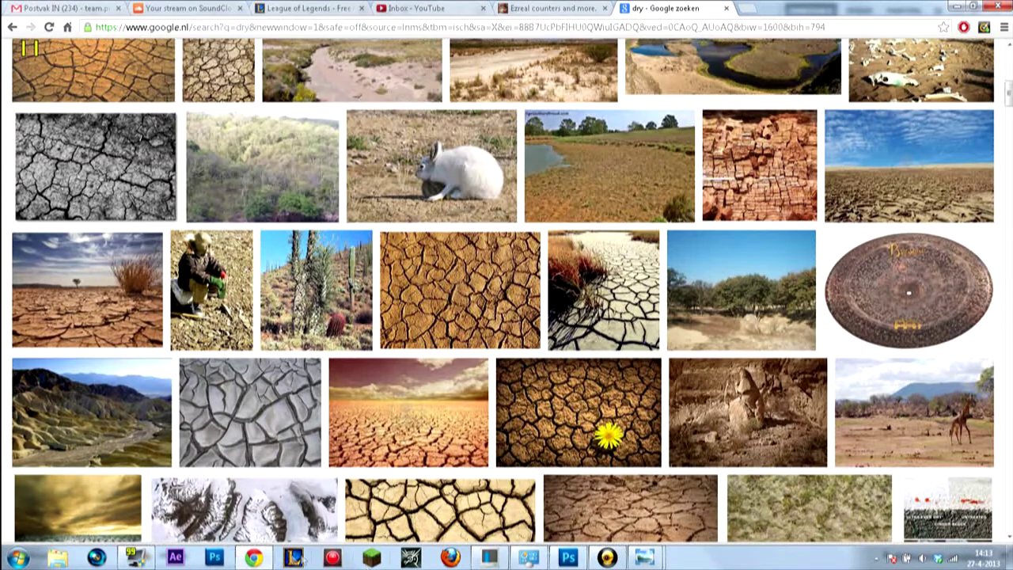
pyautogui.click(567, 557)
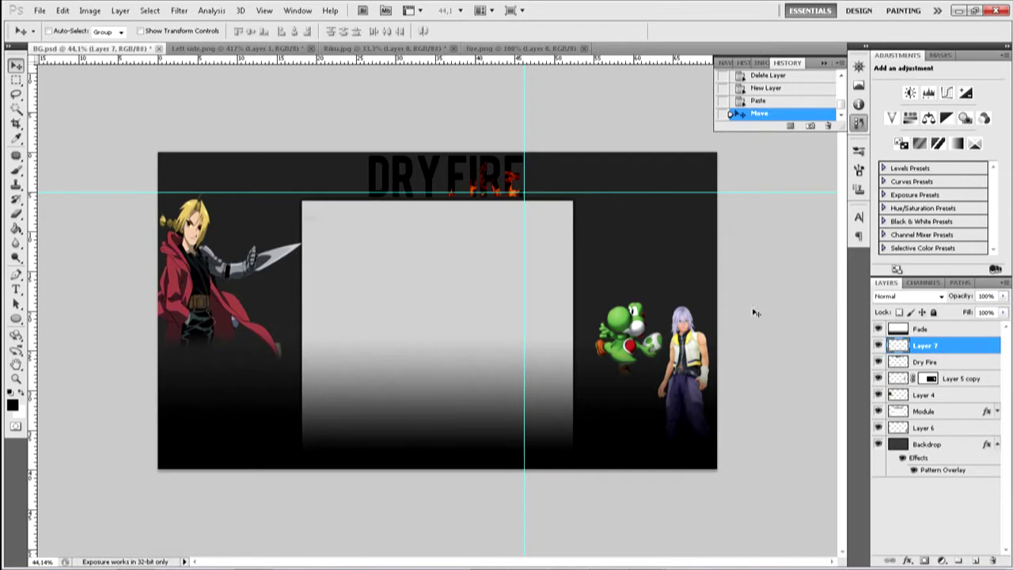
pyautogui.click(908, 295)
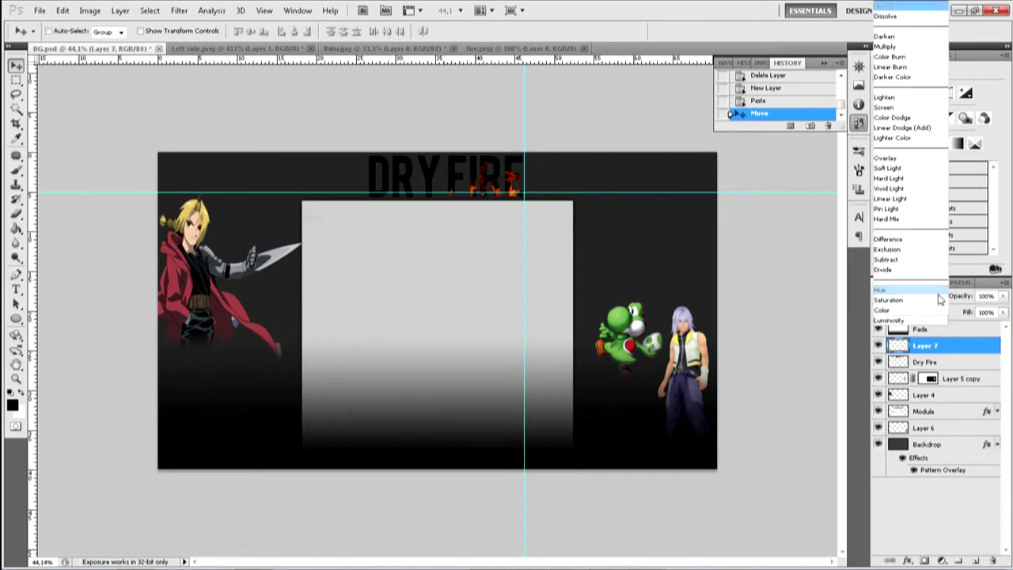
pyautogui.click(898, 158)
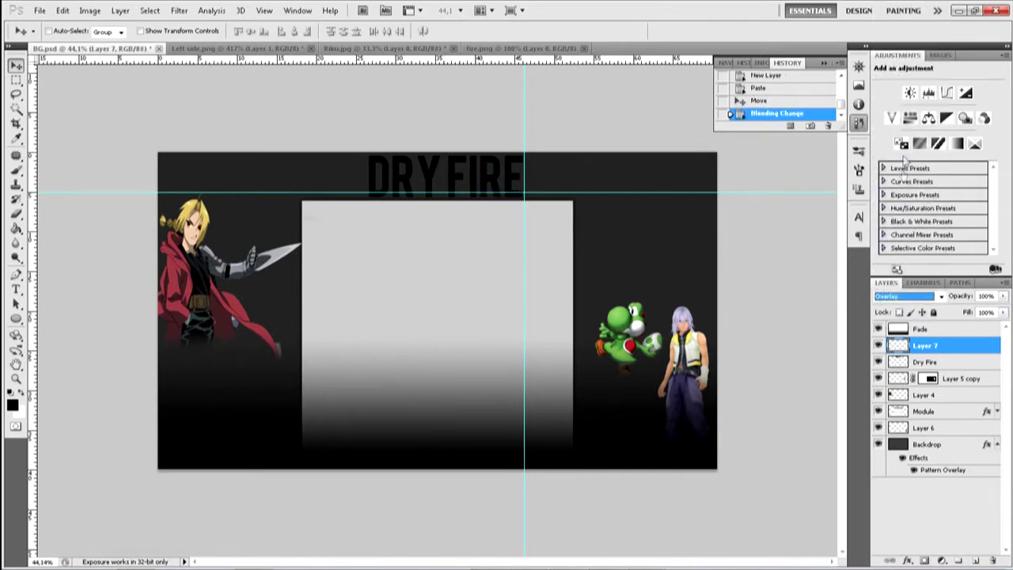
pyautogui.press('Up')
pyautogui.press('Up')
pyautogui.press('Up')
pyautogui.press('Up')
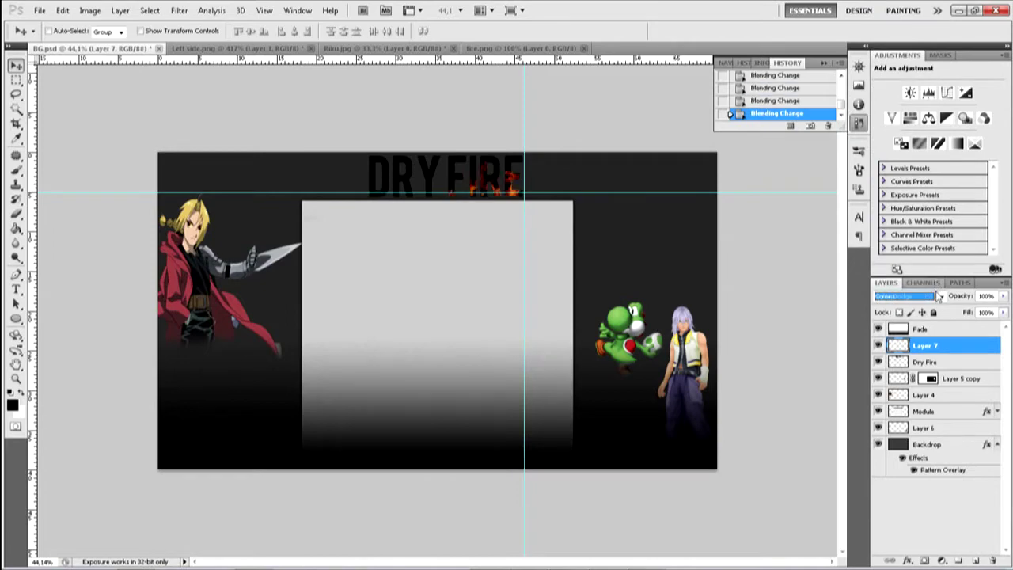
pyautogui.press('Up')
pyautogui.press('Up')
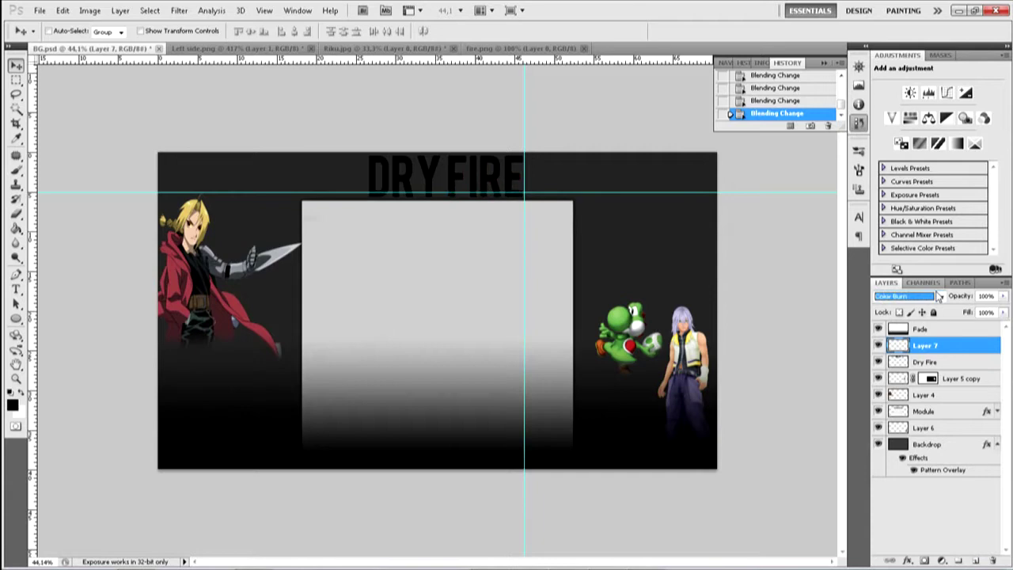
pyautogui.press('Up')
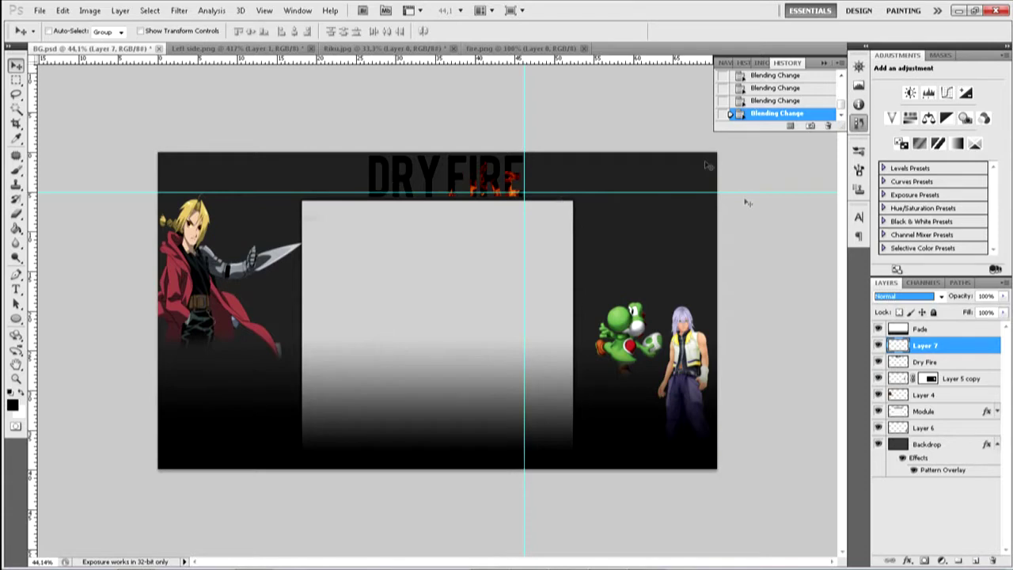
# Step: Scale the Dry Fire title and Layer 7 together to about 81% and apply
pyautogui.keyDown('ctrl'); pyautogui.click(926, 363); pyautogui.keyUp('ctrl')
pyautogui.hotkey('ctrl', 't')
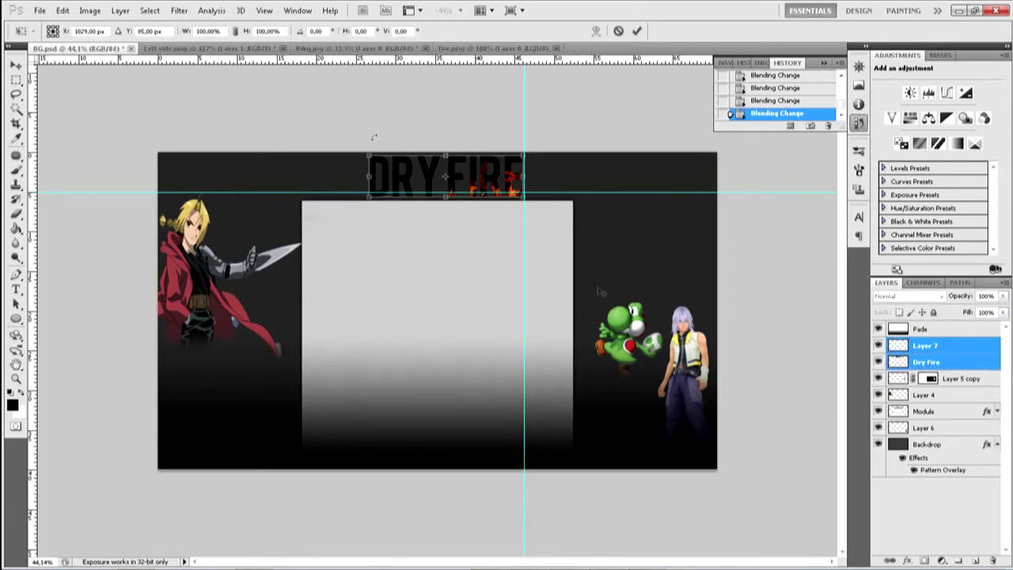
pyautogui.moveTo(369, 156); pyautogui.dragTo(386, 160)
pyautogui.moveTo(438, 179); pyautogui.dragTo(433, 180)
pyautogui.click(16, 377)
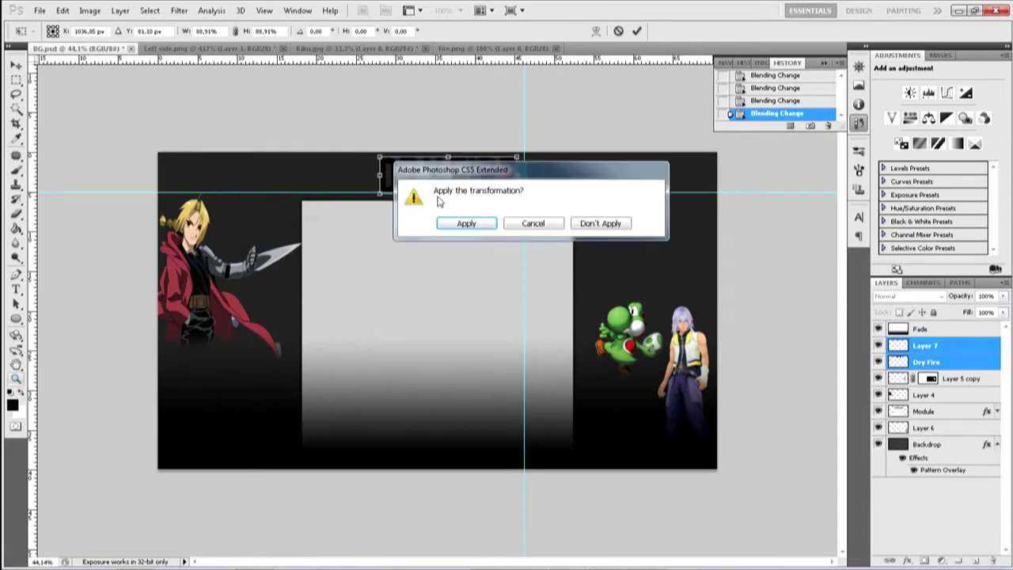
pyautogui.click(464, 222)
# Step: Zoom in and nudge the title slightly down and right at the top
pyautogui.moveTo(457, 240); pyautogui.dragTo(370, 273)
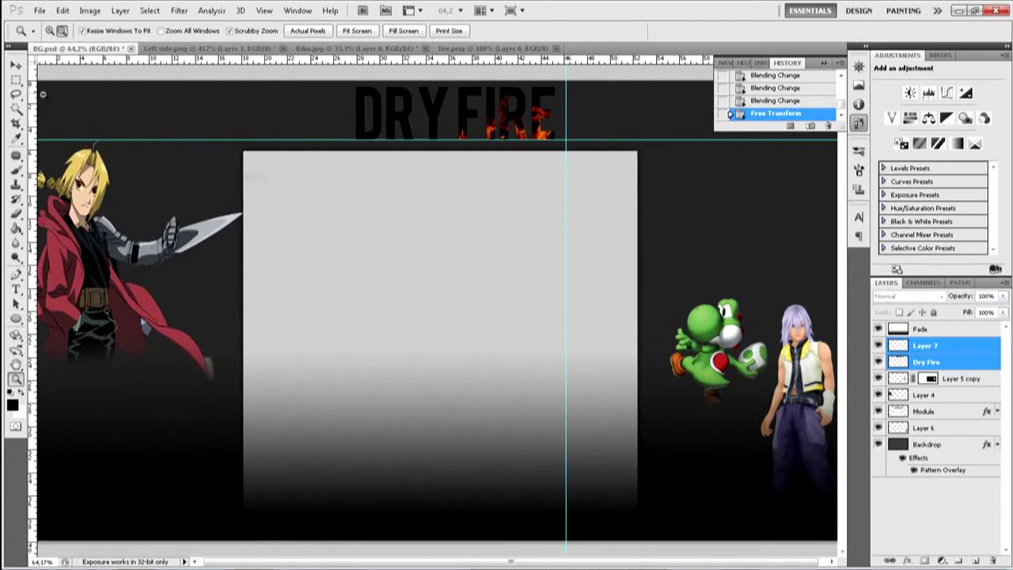
pyautogui.press('v')
pyautogui.moveTo(439, 101); pyautogui.dragTo(443, 106)
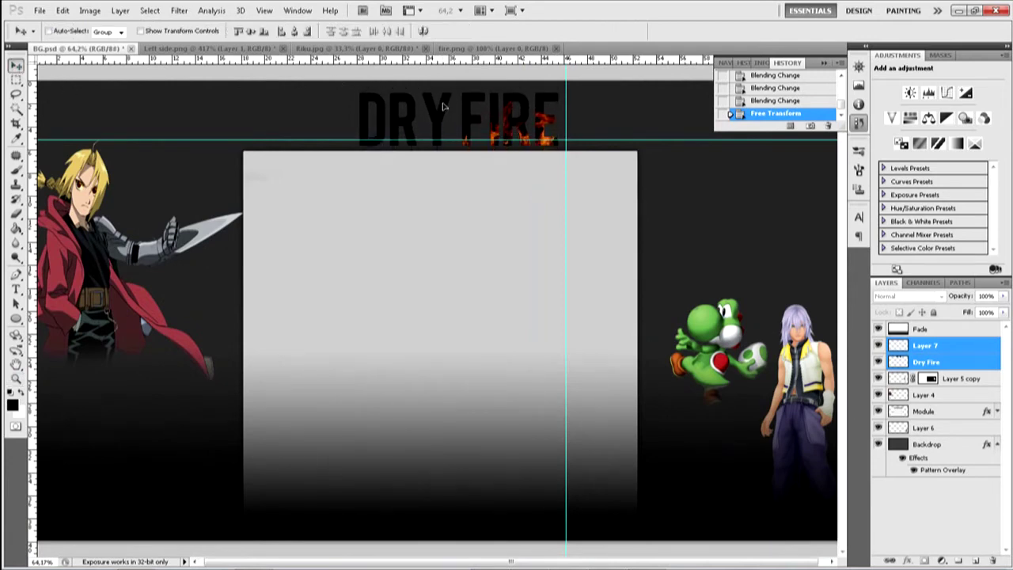
pyautogui.moveTo(443, 105); pyautogui.dragTo(446, 107)
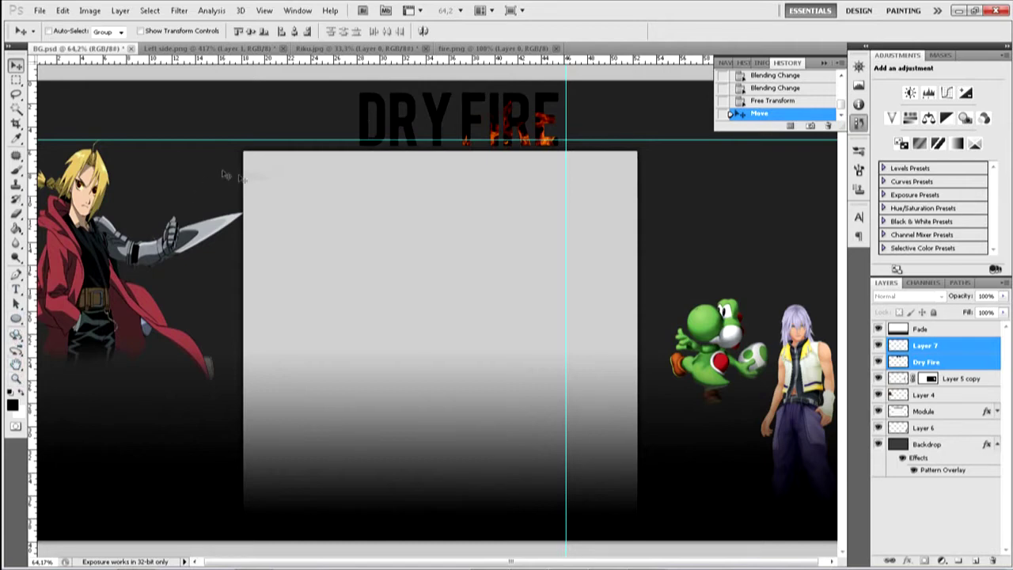
# Step: Search Google Images in Chrome for 'twitch tv'
pyautogui.hotkey('alt', 'Tab')
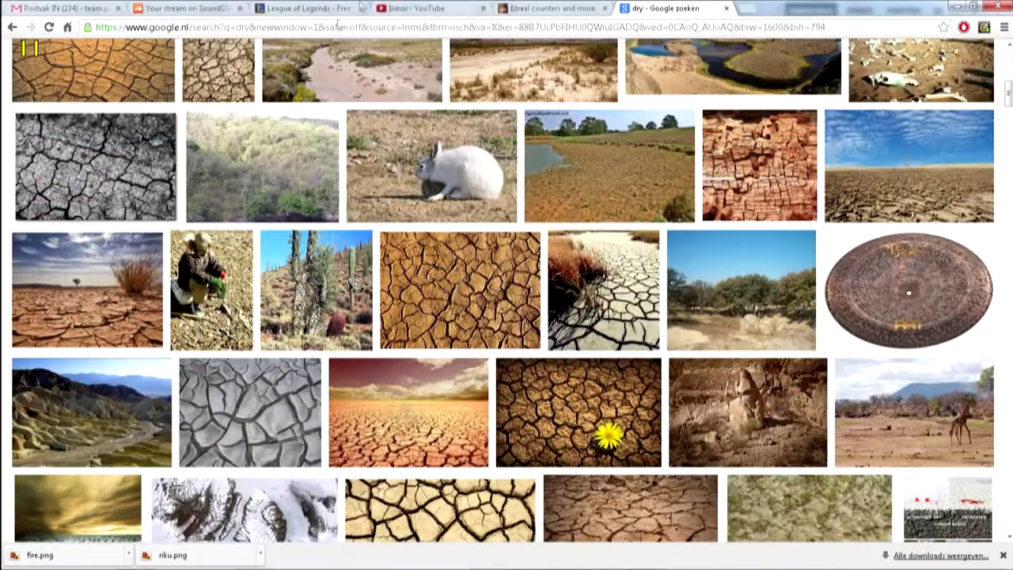
pyautogui.click(334, 27)
pyautogui.write('twitch.tv')
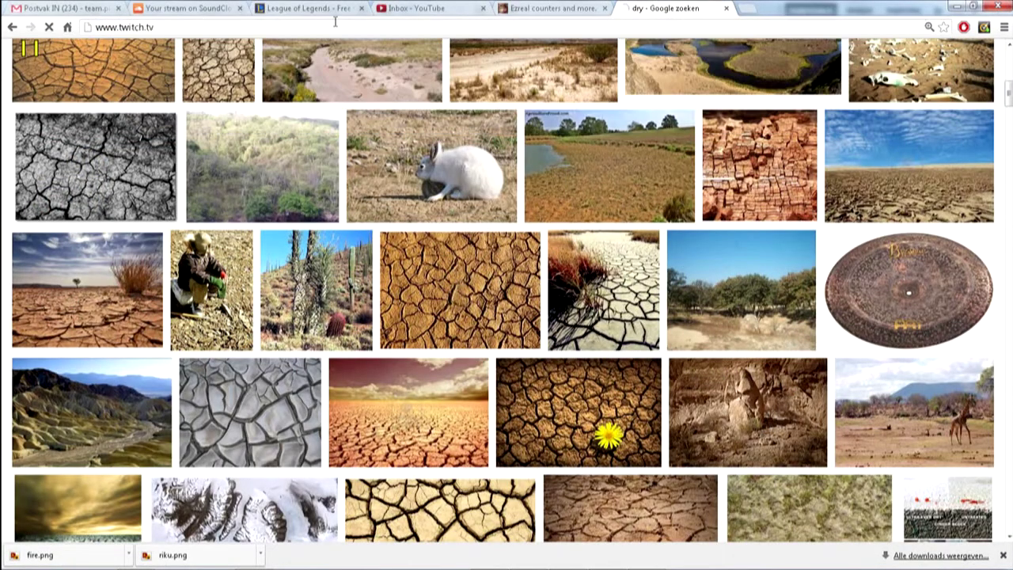
pyautogui.press('Return')
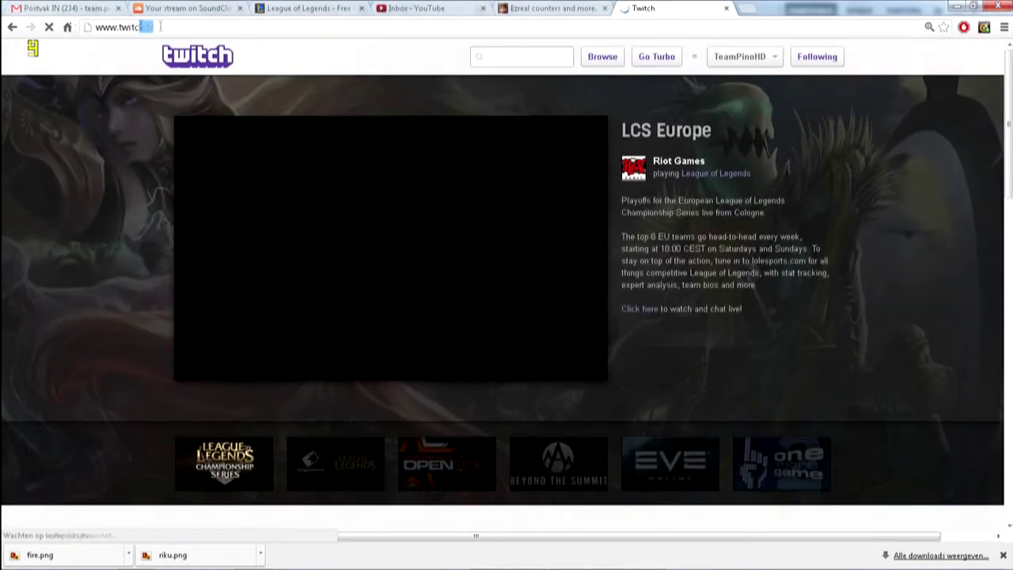
pyautogui.click(376, 24)
pyautogui.write('www.twitc')
pyautogui.press('BackSpace')
pyautogui.press('BackSpace')
pyautogui.press('BackSpace')
pyautogui.press('BackSpace')
pyautogui.press('BackSpace')
pyautogui.press('BackSpace')
pyautogui.press('BackSpace')
pyautogui.press('BackSpace')
pyautogui.press('BackSpace')
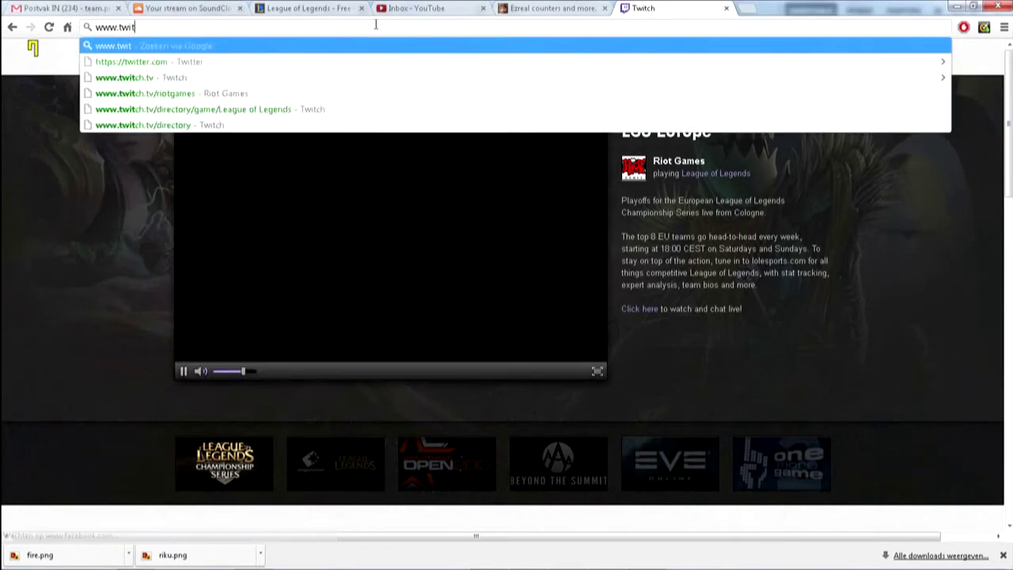
pyautogui.write('tw')
pyautogui.press('BackSpace')
pyautogui.press('BackSpace')
pyautogui.press('BackSpace')
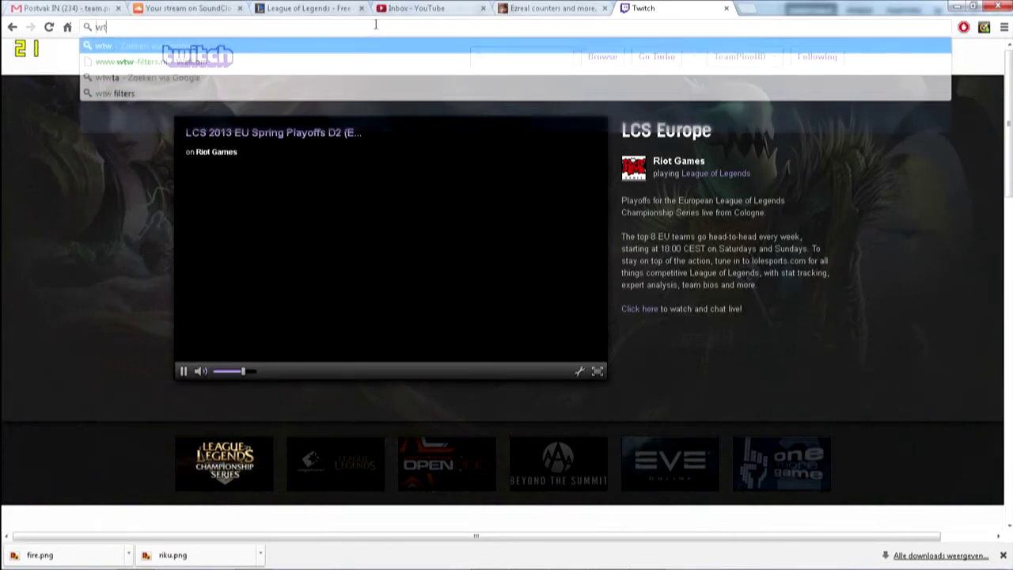
pyautogui.write('twi')
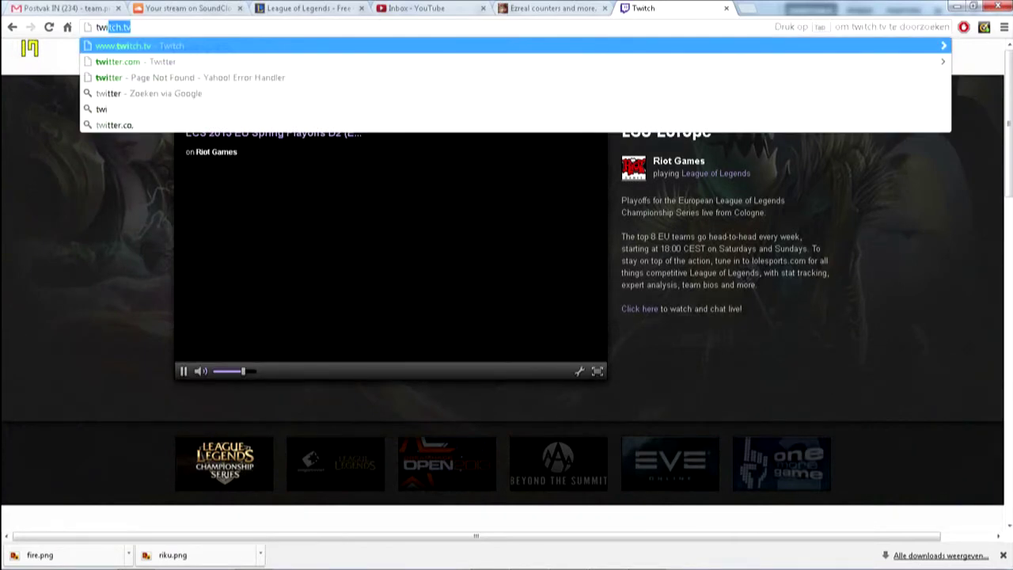
pyautogui.write('tch')
pyautogui.press('Return')
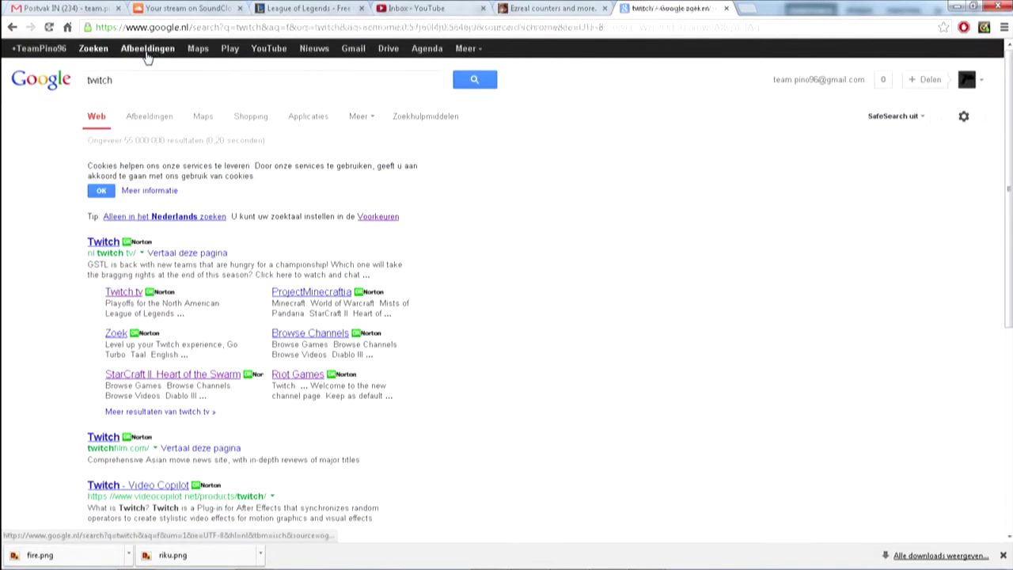
pyautogui.click(147, 48)
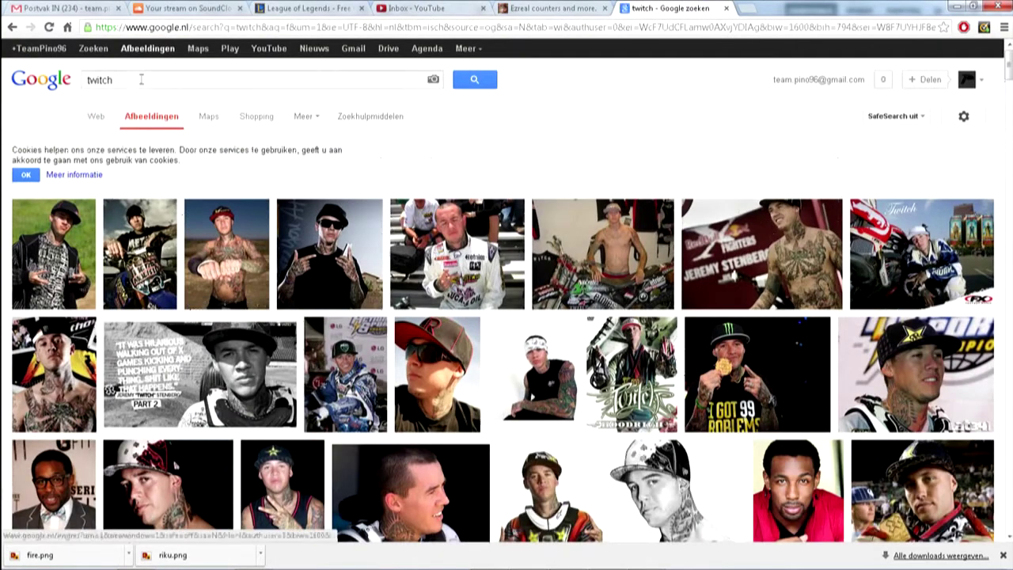
pyautogui.click(134, 76)
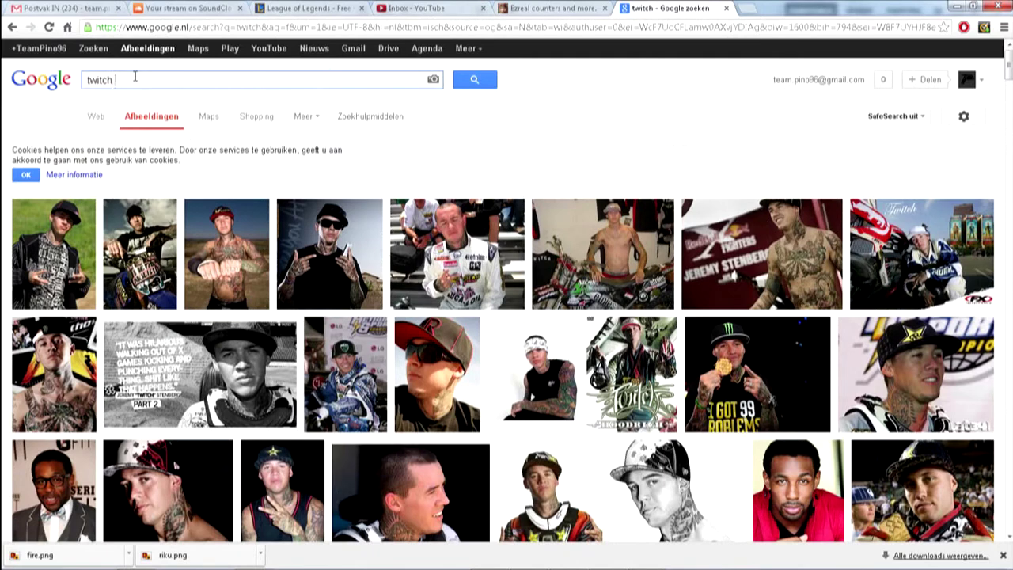
pyautogui.write('tv')
pyautogui.press('Return')
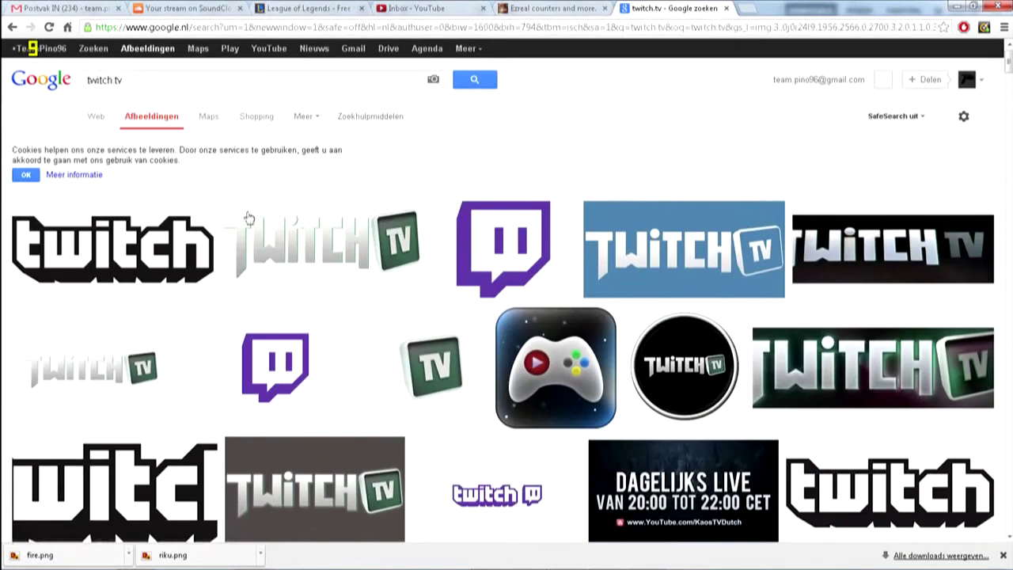
# Step: Copy the purple Twitch logo image and switch back to Photoshop
pyautogui.click(504, 259)
pyautogui.rightClick(393, 276)
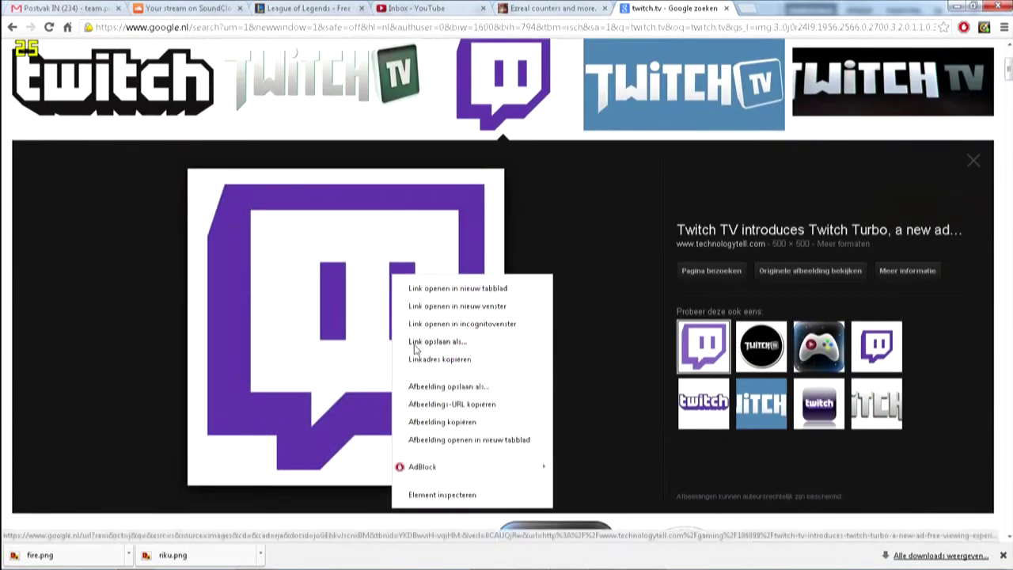
pyautogui.click(454, 421)
pyautogui.hotkey('alt', 'Tab')
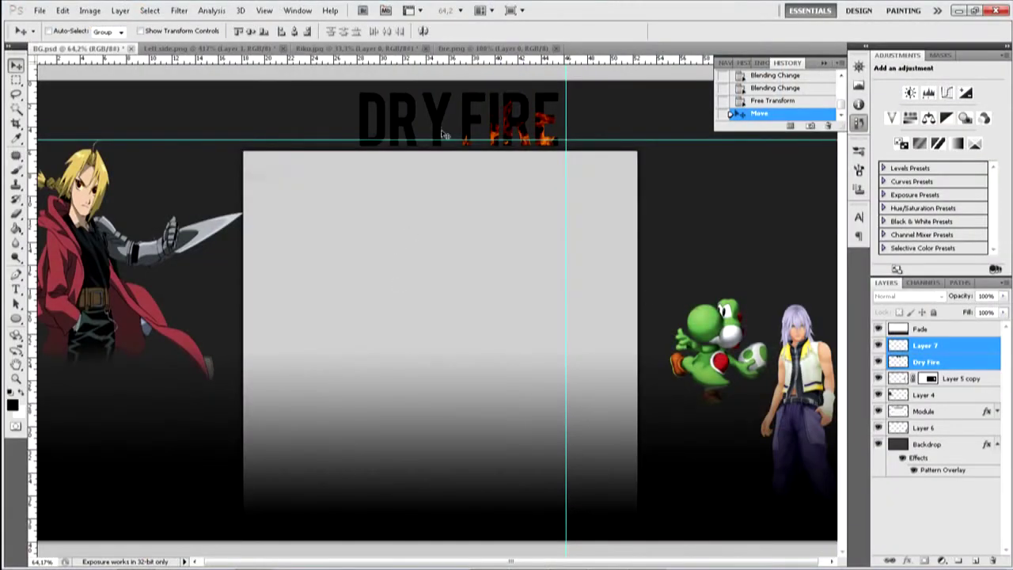
# Step: Add a new layer above Layer 4 and paste the copied Twitch logo into it
pyautogui.click(16, 79)
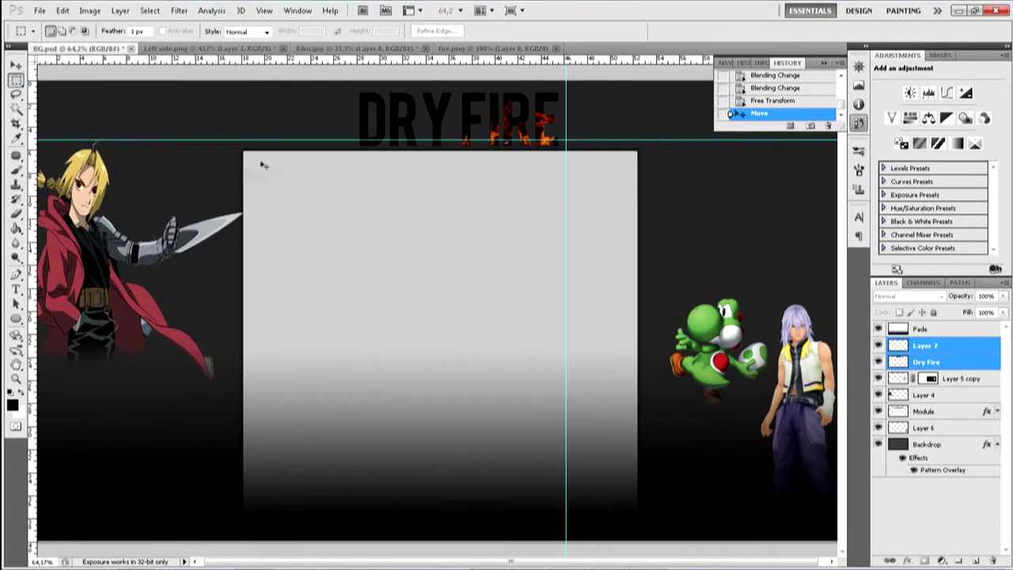
pyautogui.click(925, 394)
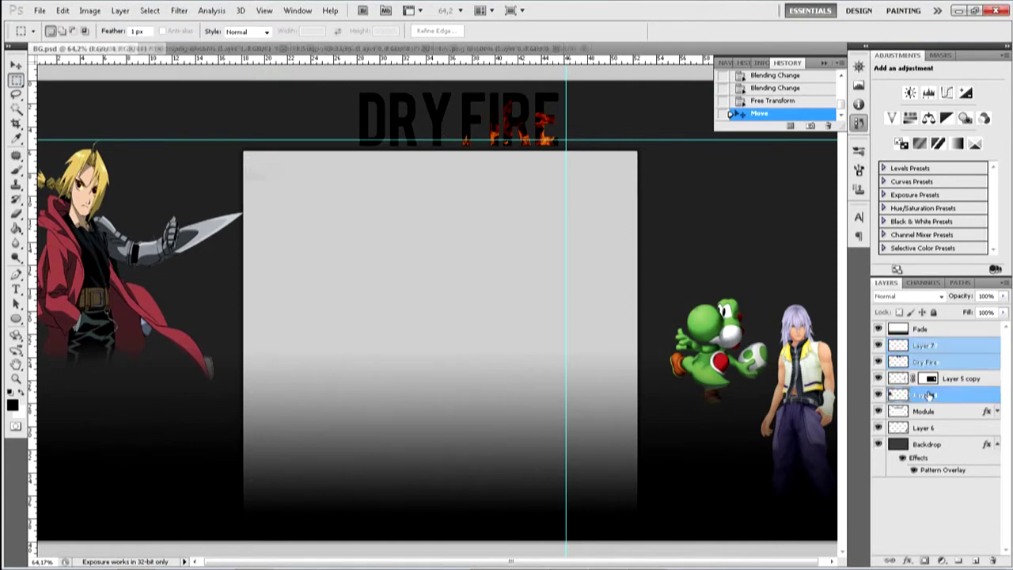
pyautogui.click(975, 560)
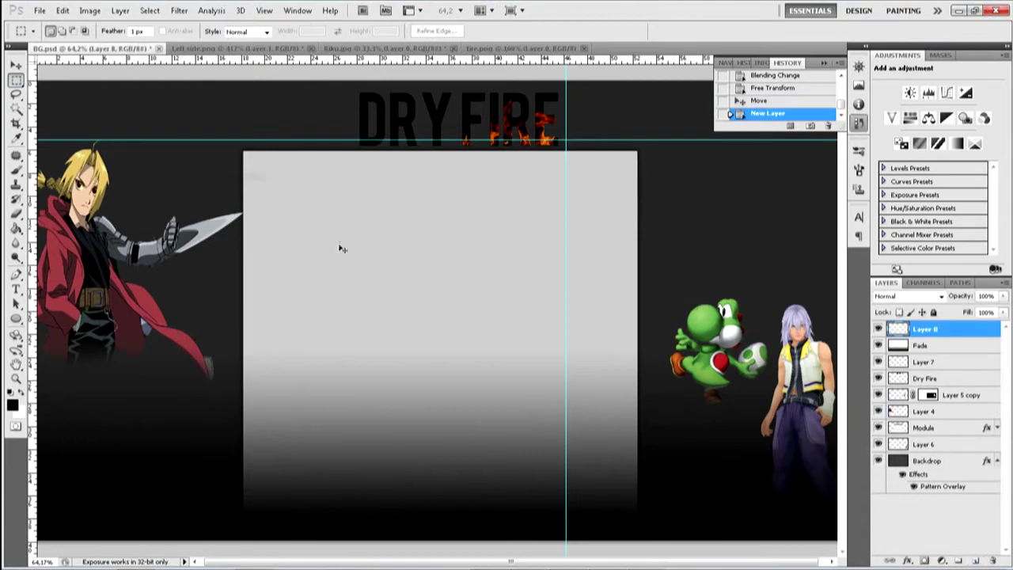
pyautogui.hotkey('alt', 'Tab')
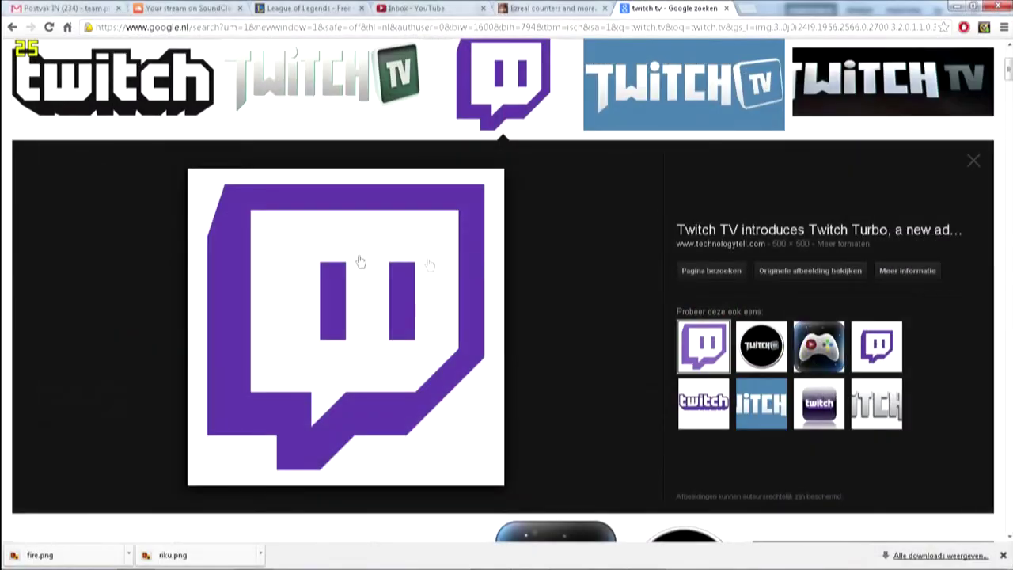
pyautogui.rightClick(359, 262)
pyautogui.click(446, 403)
pyautogui.hotkey('alt', 'Tab')
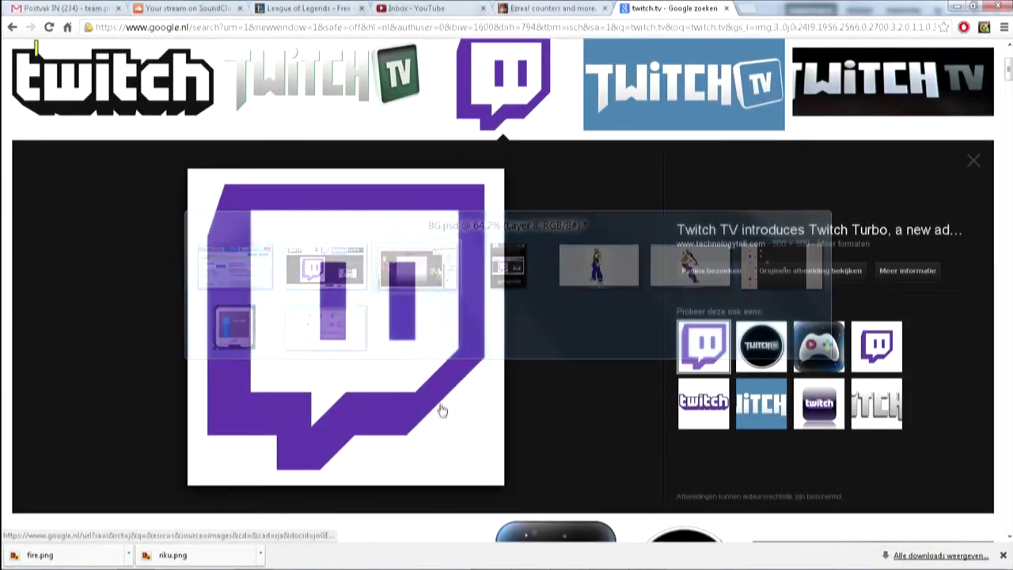
pyautogui.hotkey('ctrl', 'v')
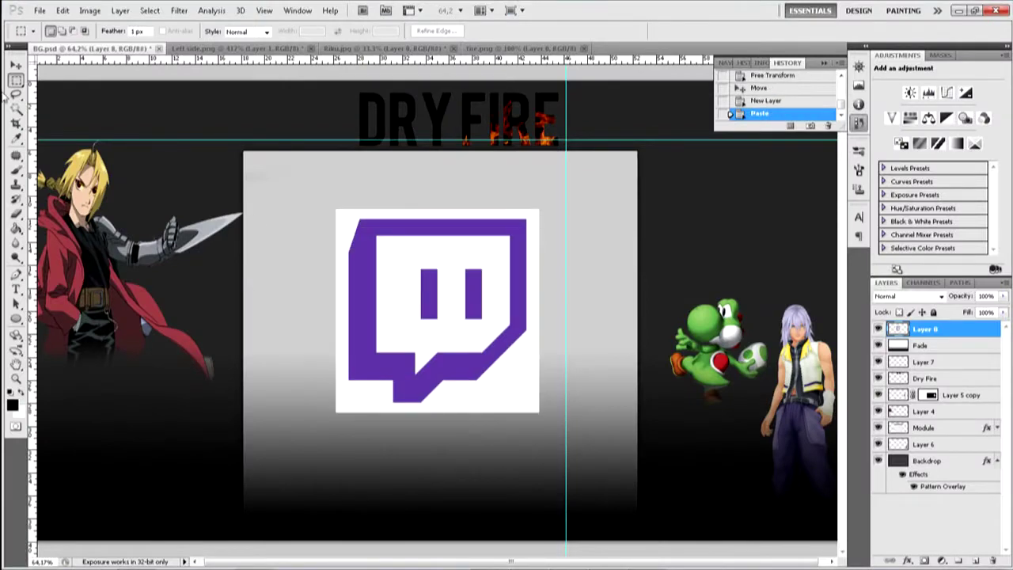
# Step: Magic Wand the logo's white interior and border and delete them
pyautogui.click(15, 111)
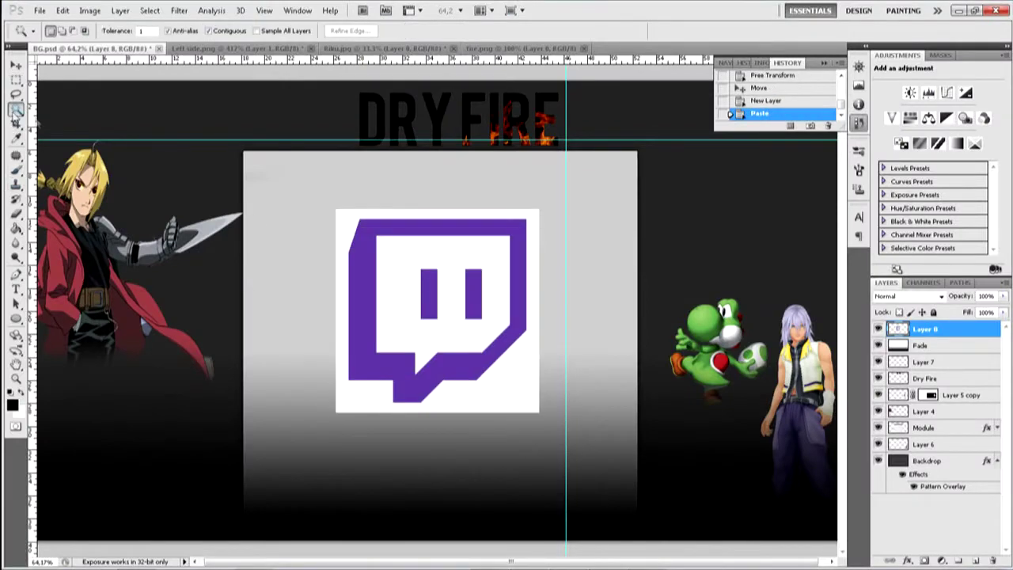
pyautogui.click(402, 312)
pyautogui.click(395, 301)
pyautogui.press('Delete')
pyautogui.click(343, 226)
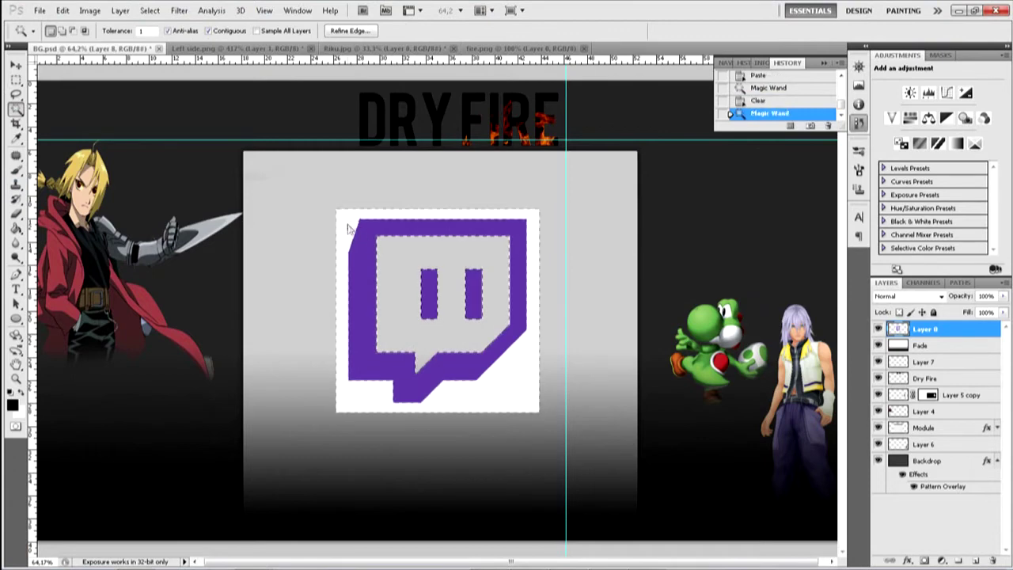
pyautogui.press('Delete')
# Step: Select the purple logo and move it toward the banner's top-left
pyautogui.click(363, 317)
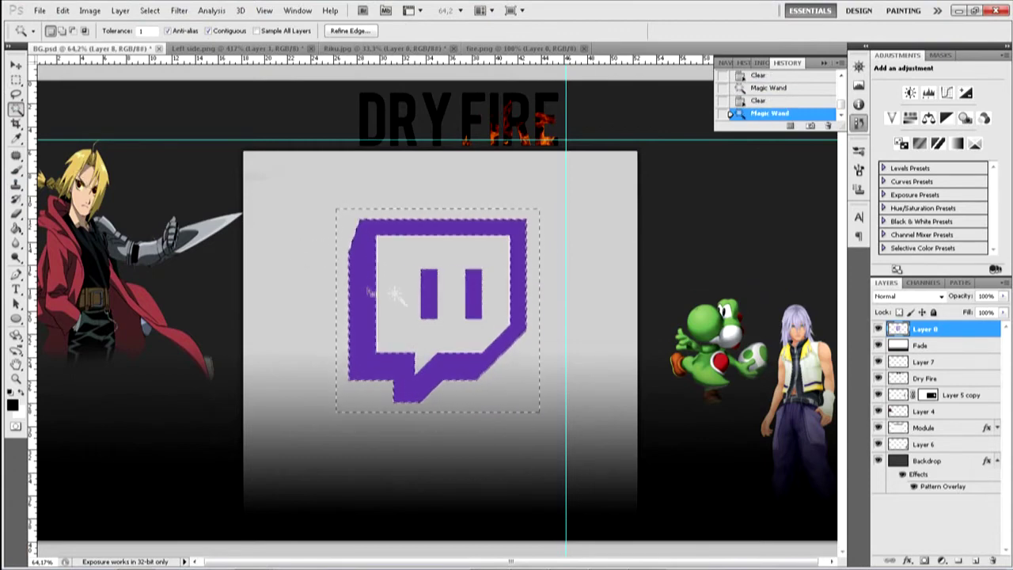
pyautogui.keyDown('shift'); pyautogui.click(429, 294); pyautogui.keyUp('shift')
pyautogui.keyDown('shift'); pyautogui.click(473, 305); pyautogui.keyUp('shift')
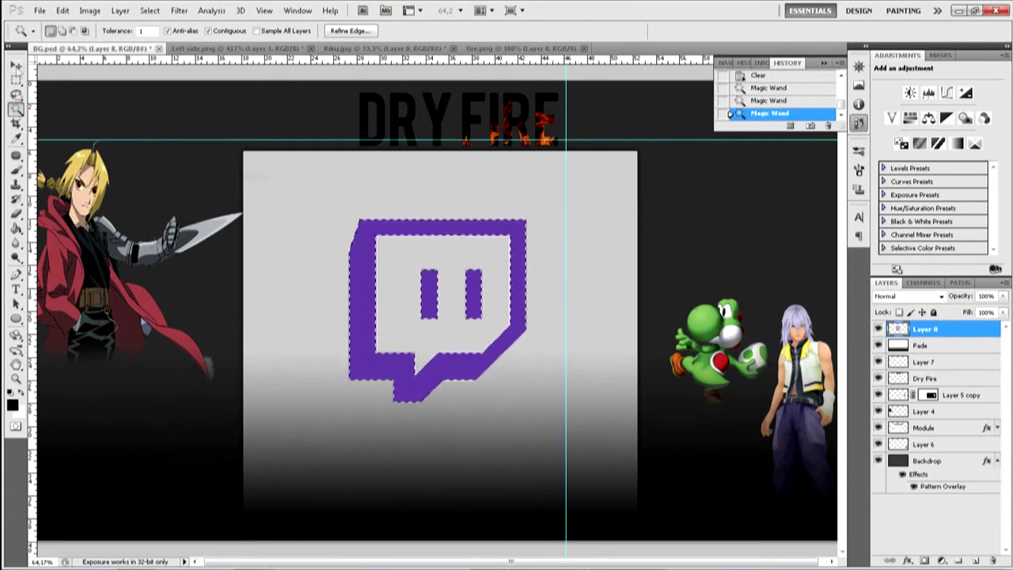
pyautogui.press('v')
pyautogui.moveTo(345, 267); pyautogui.dragTo(205, 185)
# Step: Shrink the Twitch logo to about 27% and place it left of the DRY FIRE title
pyautogui.hotkey('ctrl', 't')
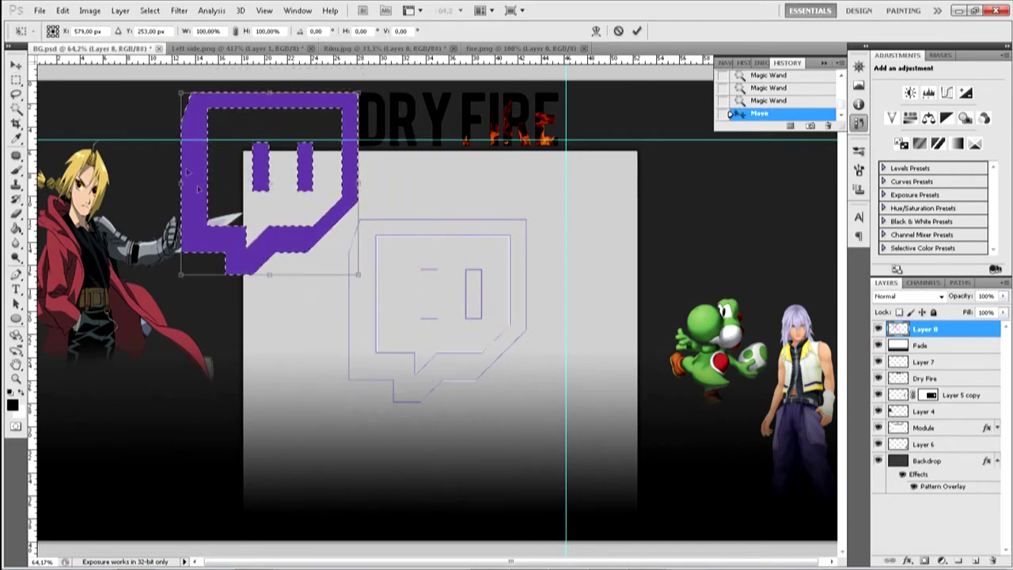
pyautogui.moveTo(178, 88); pyautogui.dragTo(243, 127)
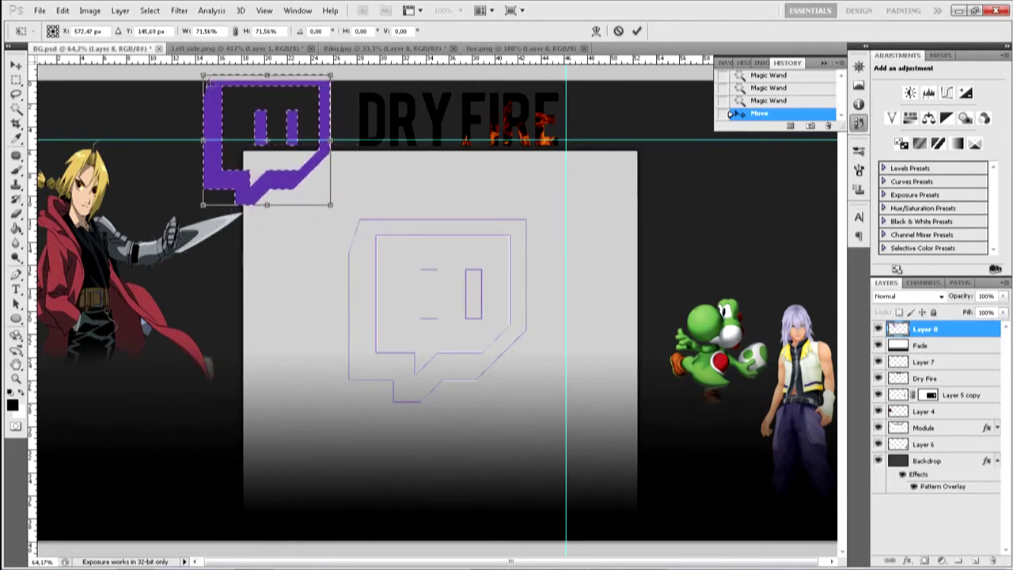
pyautogui.moveTo(210, 90); pyautogui.dragTo(283, 149)
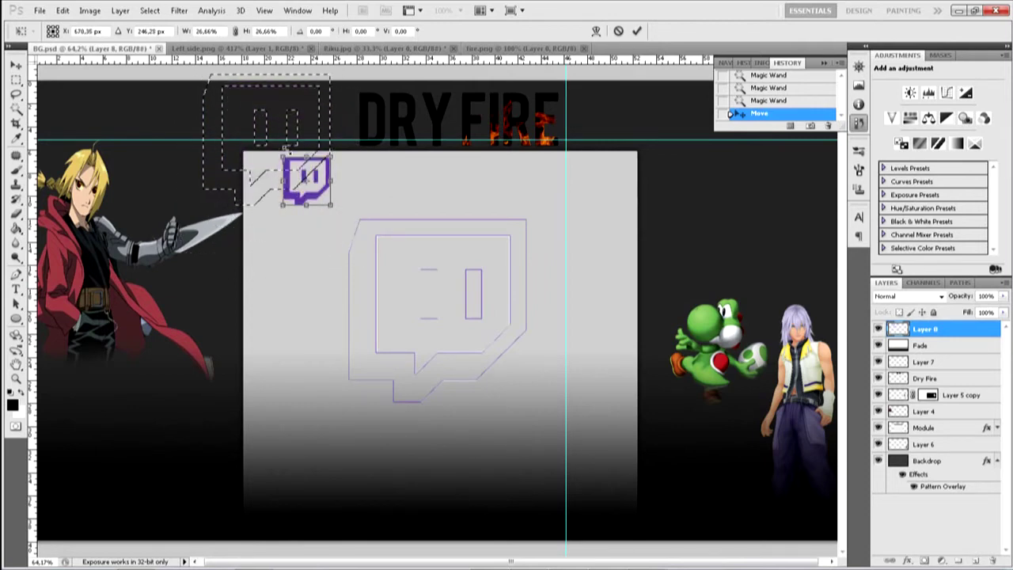
pyautogui.moveTo(314, 184); pyautogui.dragTo(303, 128)
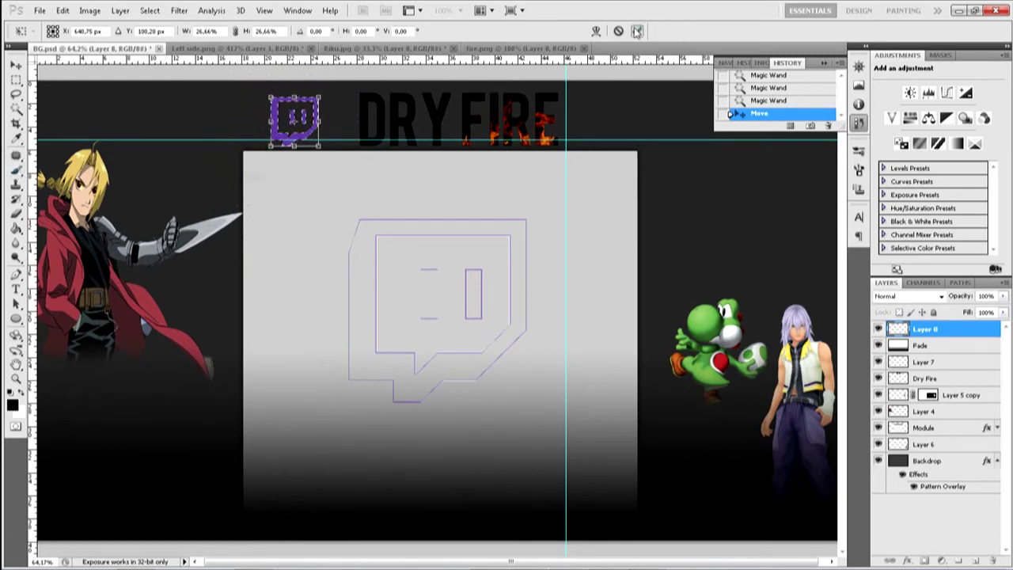
pyautogui.click(637, 31)
# Step: Fill the small Twitch logo and both eye marks dark with the Paint Bucket
pyautogui.click(16, 227)
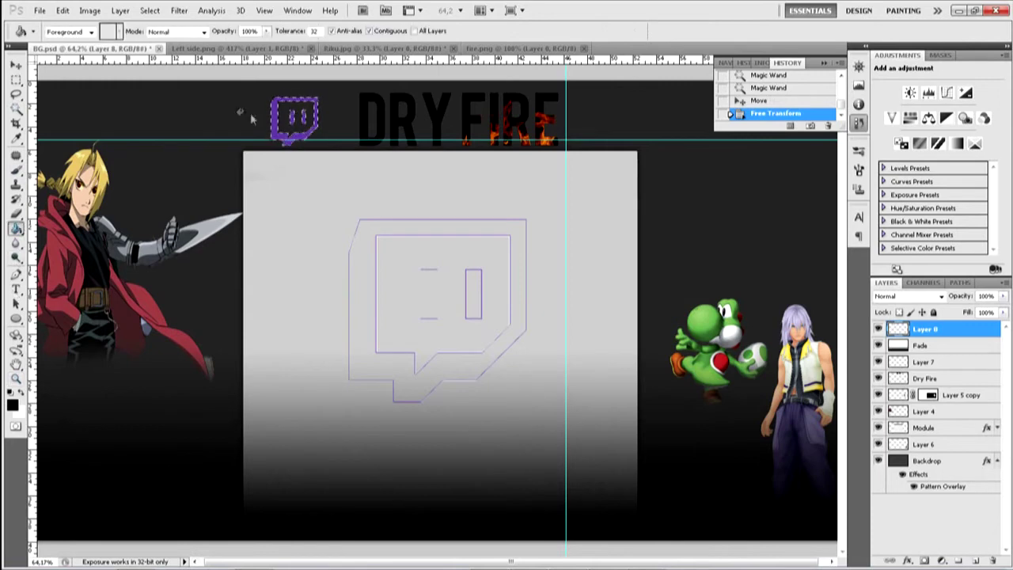
pyautogui.click(285, 108)
pyautogui.click(292, 117)
pyautogui.click(301, 117)
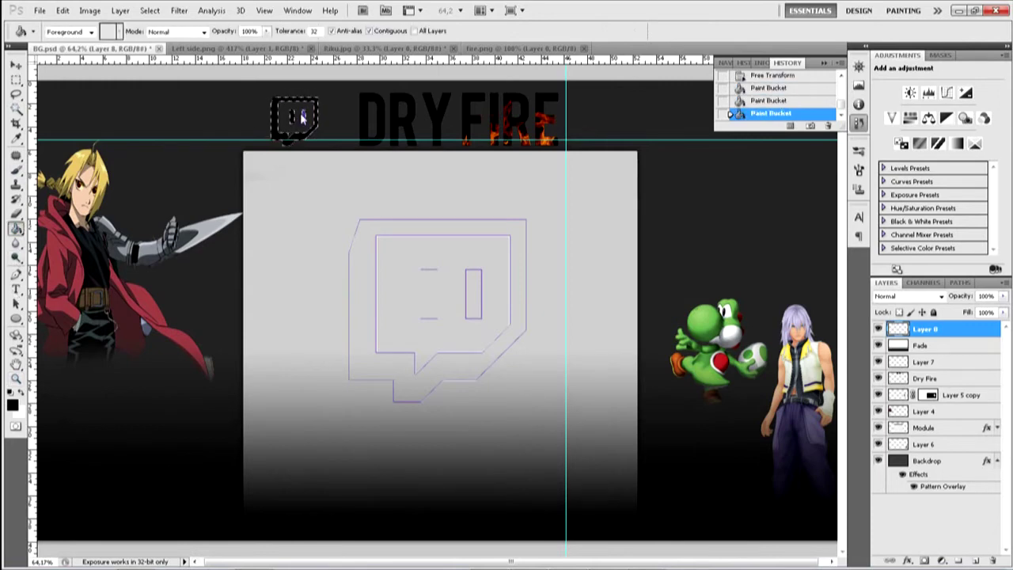
pyautogui.click(298, 116)
# Step: Marquee-select and delete the leftover logo outline in the middle of the banner
pyautogui.press('m')
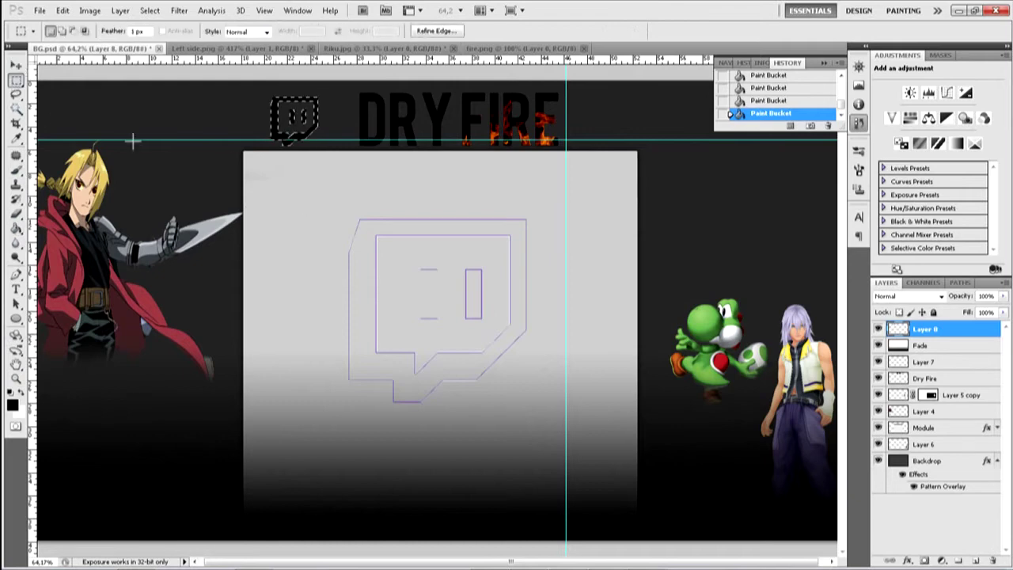
pyautogui.hotkey('ctrl', 'd')
pyautogui.moveTo(621, 449); pyautogui.dragTo(576, 452)
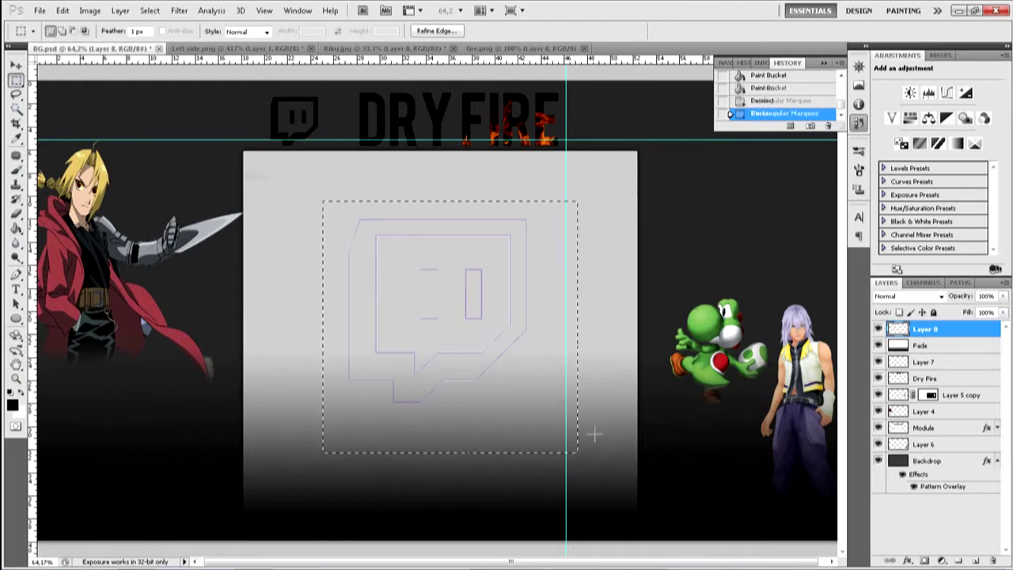
pyautogui.press('Delete')
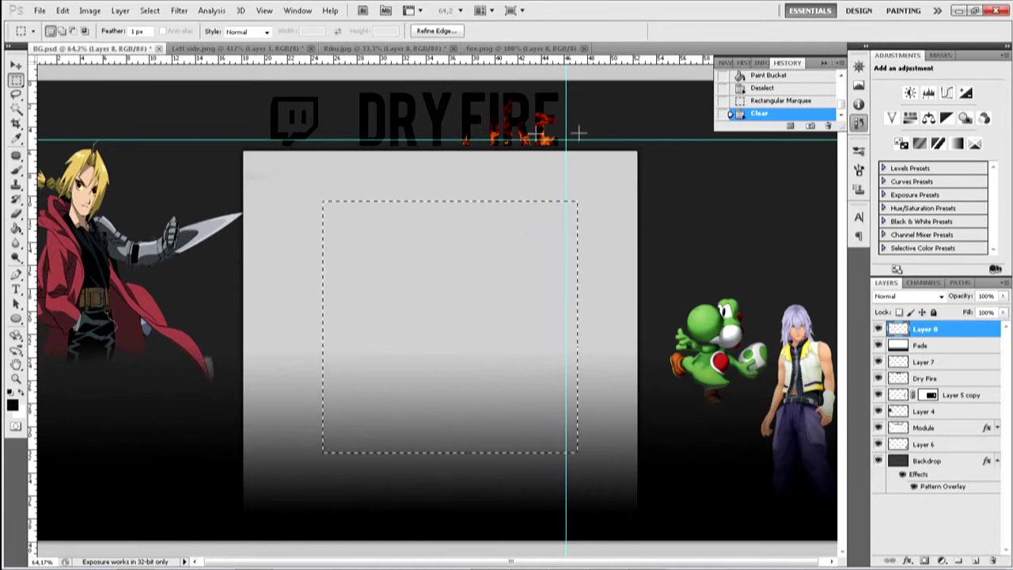
pyautogui.hotkey('alt', 'Tab')
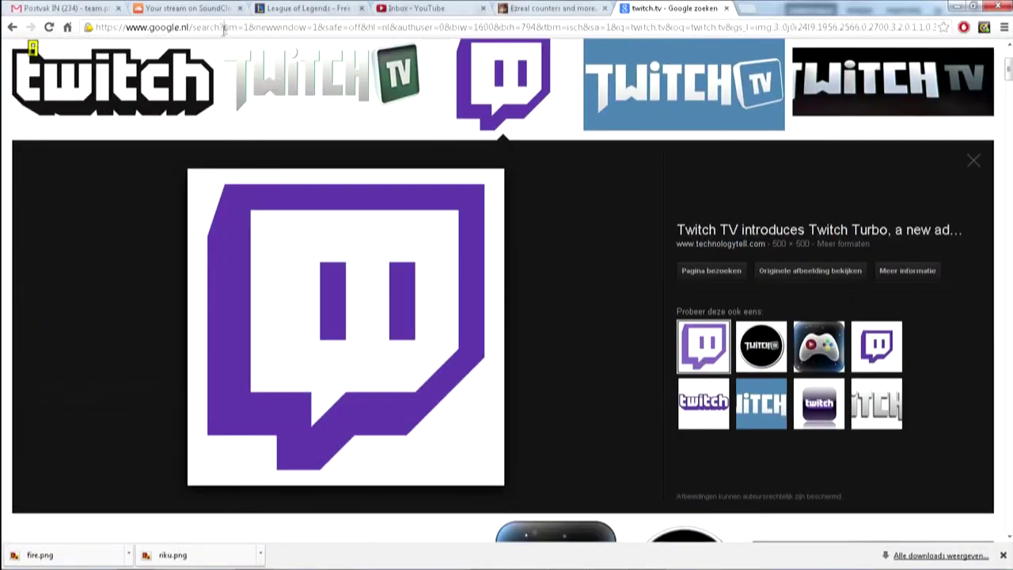
# Step: Try loading the twitter address in Chrome and check the network connection
pyautogui.click(224, 29)
pyautogui.write('twitter')
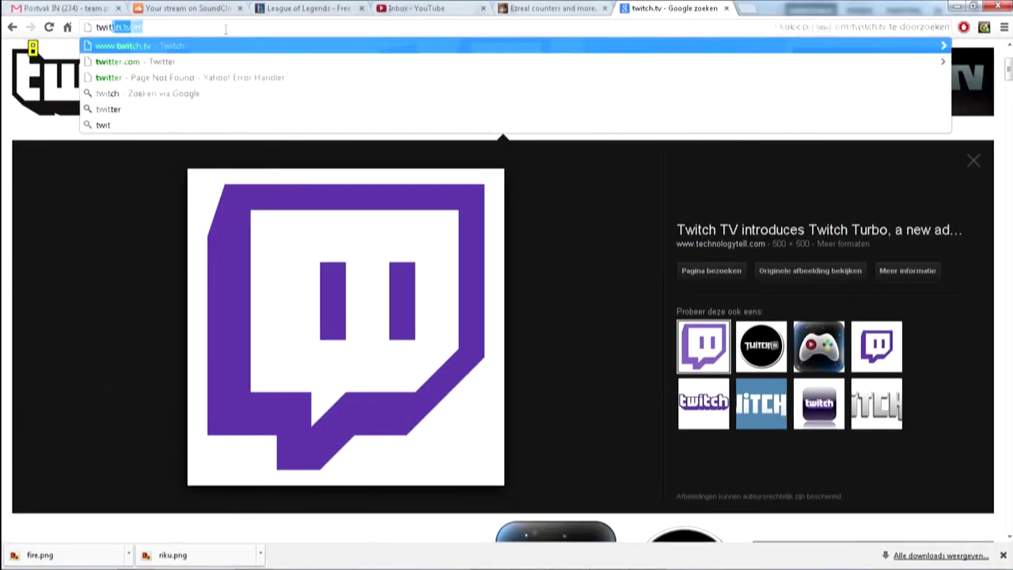
pyautogui.write('/')
pyautogui.press('Return')
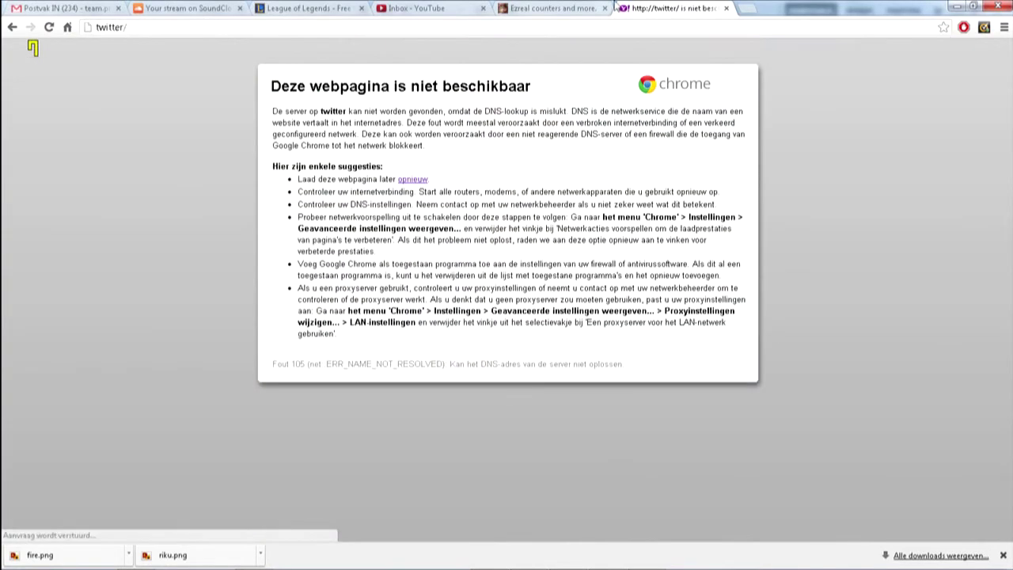
pyautogui.click(250, 29)
pyautogui.press('Return')
pyautogui.moveTo(645, 565)
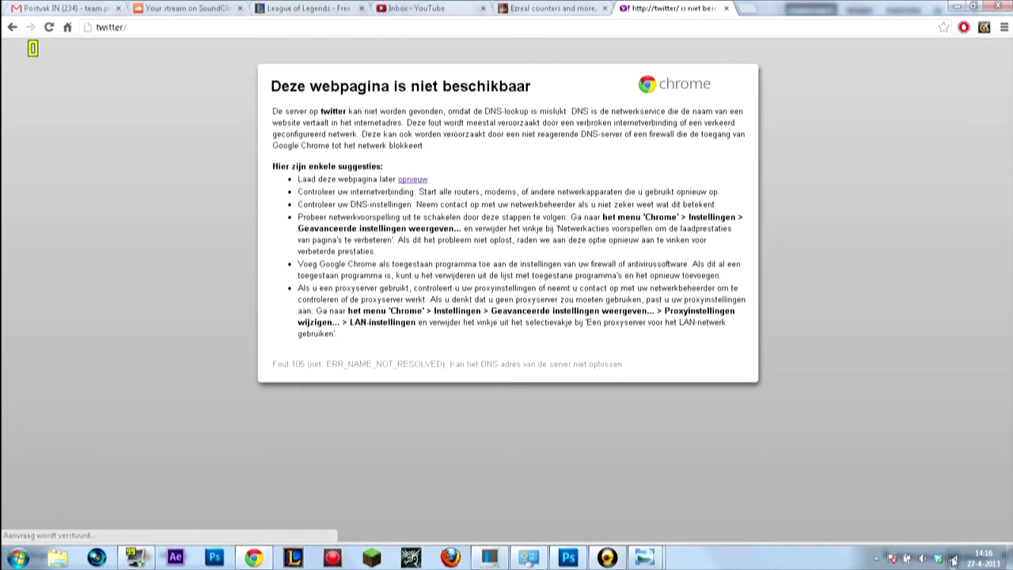
pyautogui.click(892, 559)
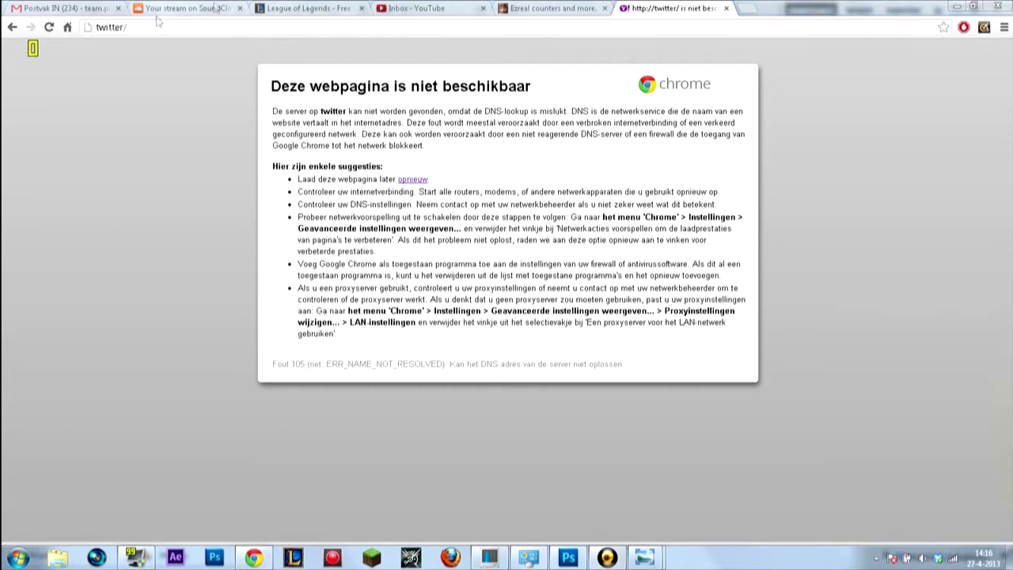
# Step: Retry twitter in the address bar and a new tab, then load youtube
pyautogui.click(119, 27)
pyautogui.write('twitter')
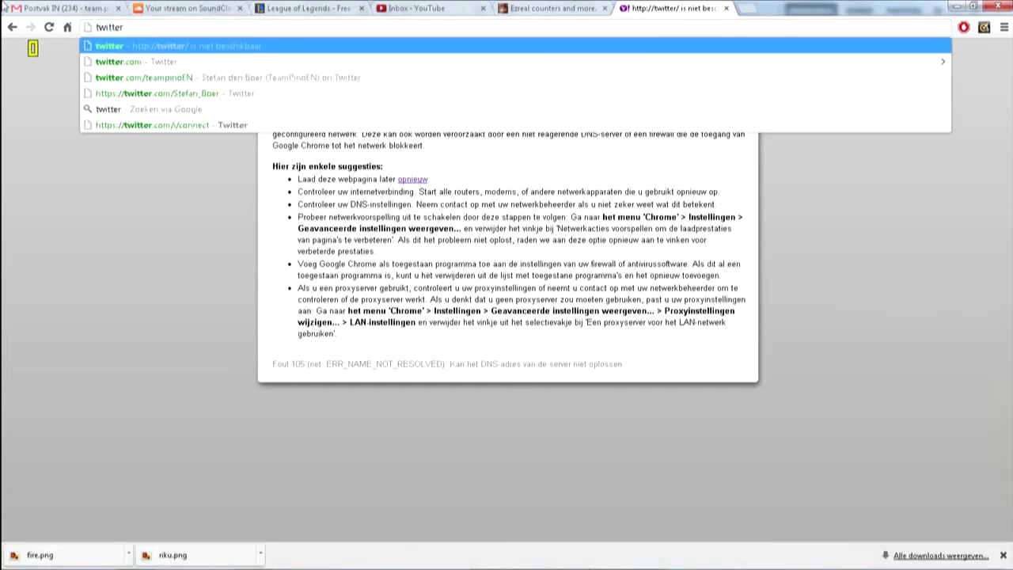
pyautogui.press('Return')
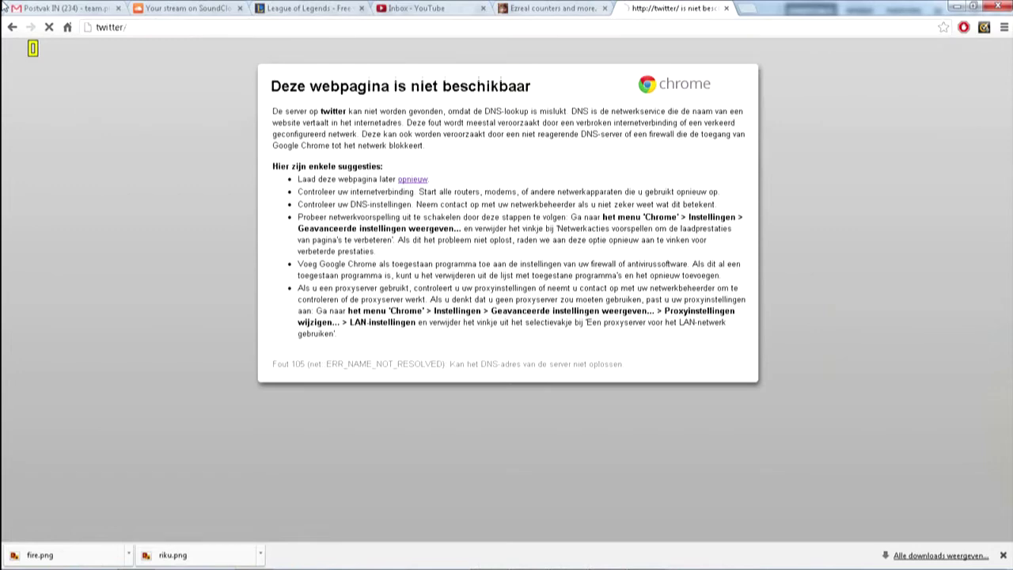
pyautogui.click(724, 9)
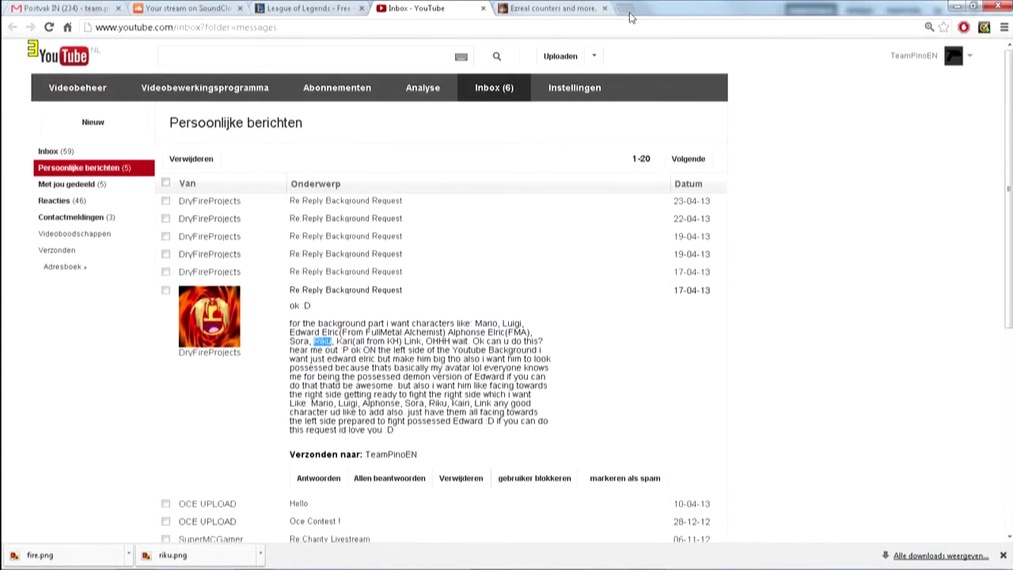
pyautogui.click(625, 9)
pyautogui.write('twitter')
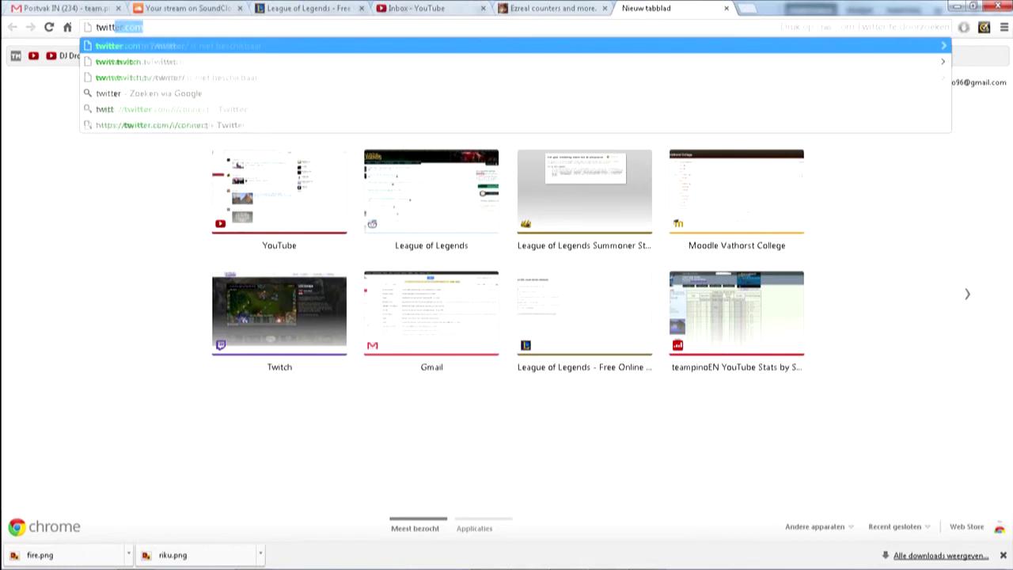
pyautogui.press('Return')
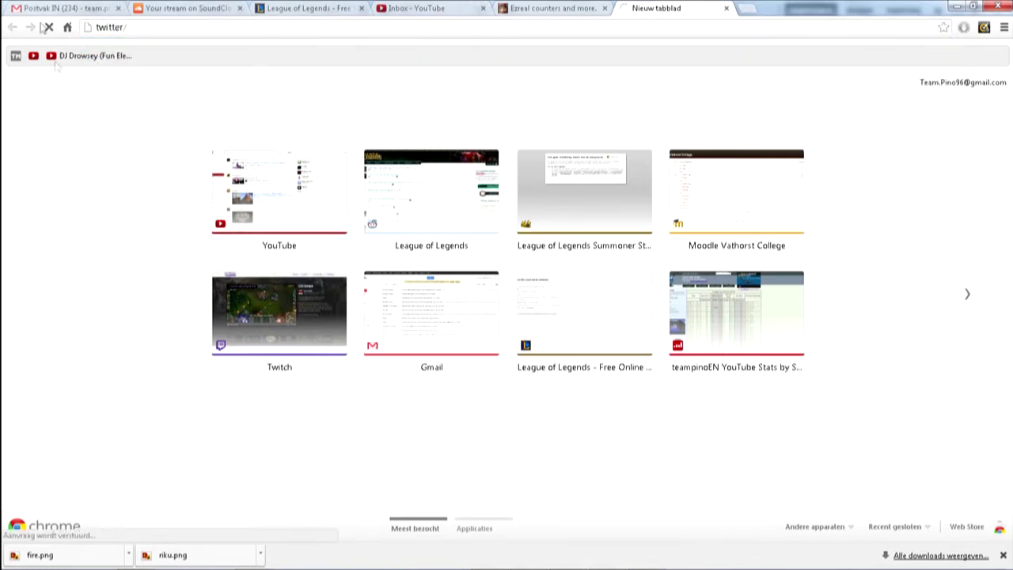
pyautogui.click(139, 27)
pyautogui.write('you')
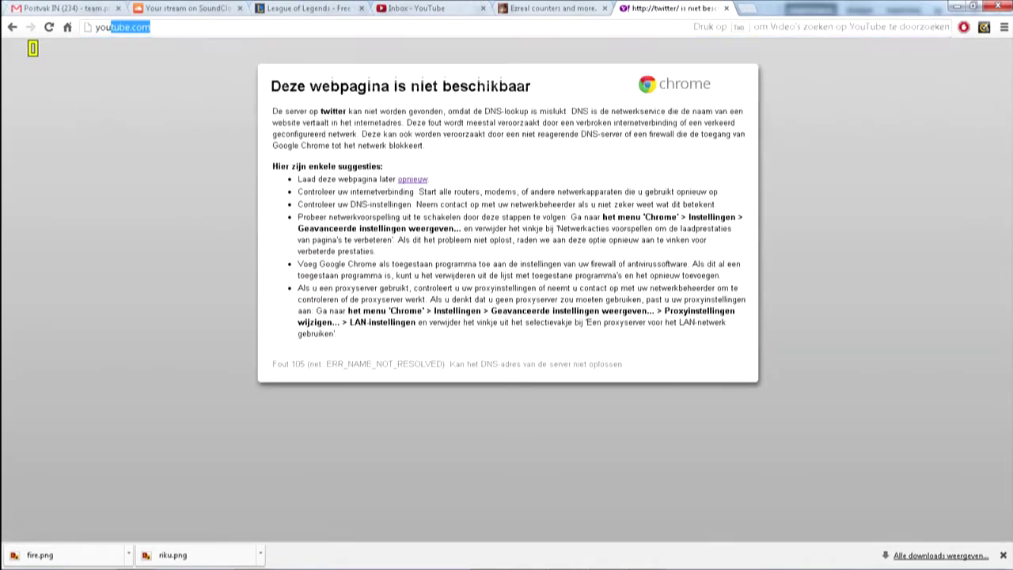
pyautogui.press('Return')
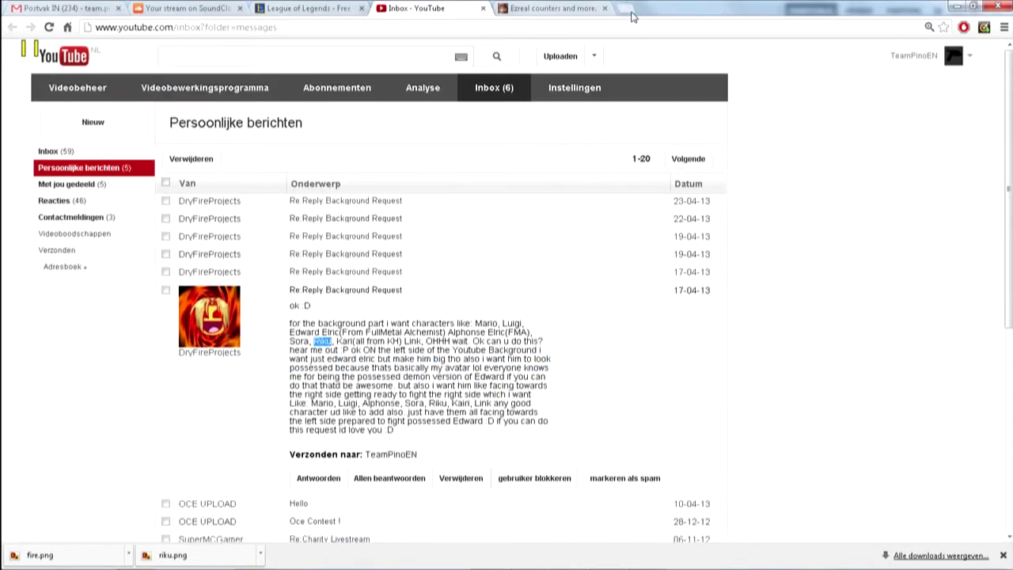
# Step: Close the failed tabs and load twitter.com in a fresh tab
pyautogui.click(629, 11)
pyautogui.write('twitter/')
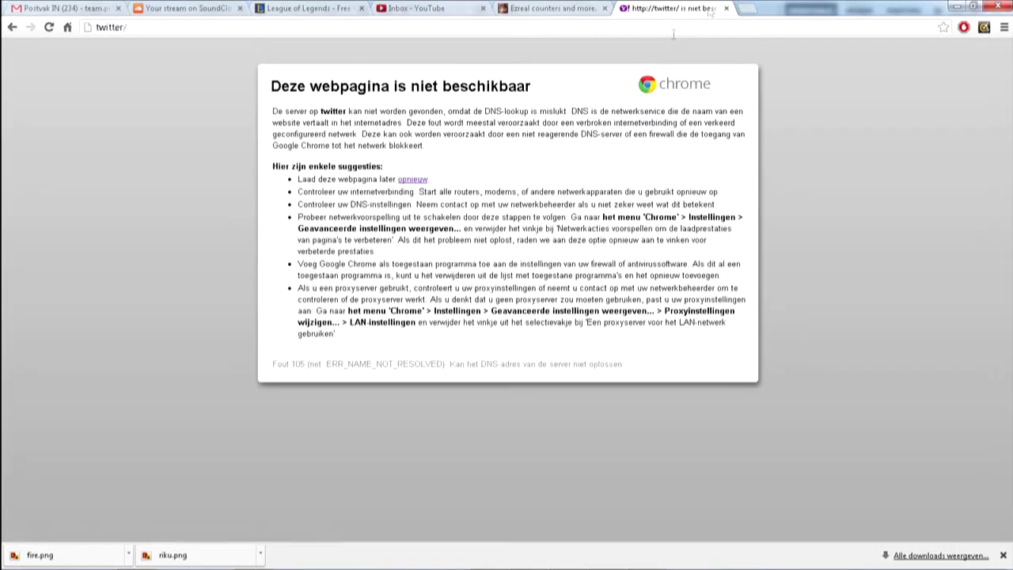
pyautogui.click(726, 8)
pyautogui.click(436, 11)
pyautogui.click(625, 7)
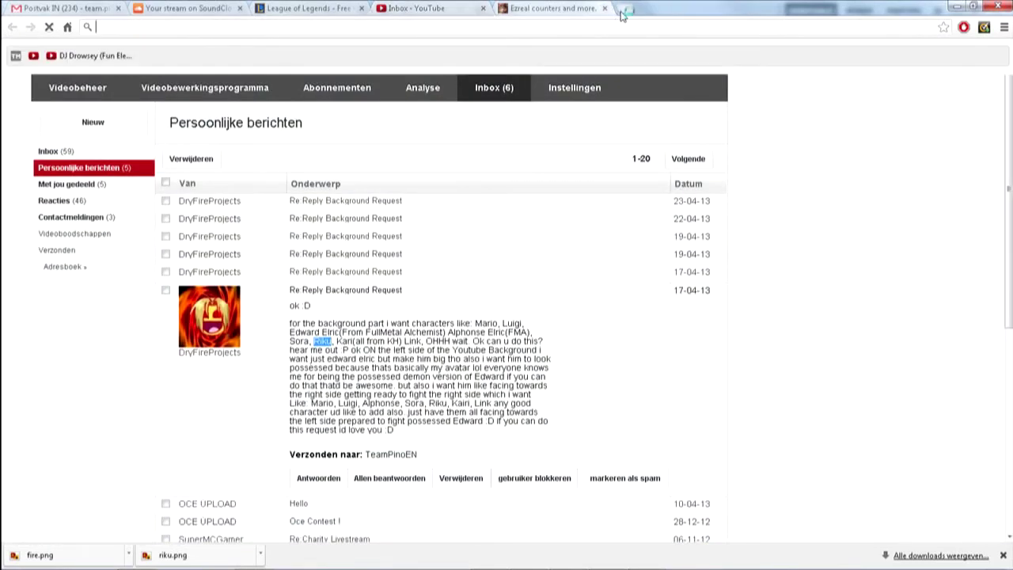
pyautogui.write('twitter.com')
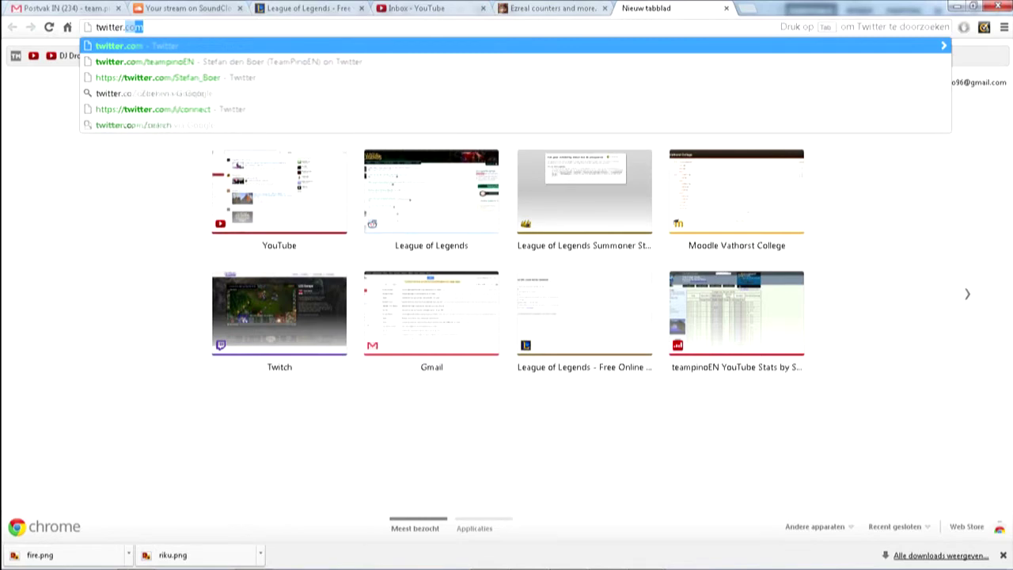
pyautogui.press('Return')
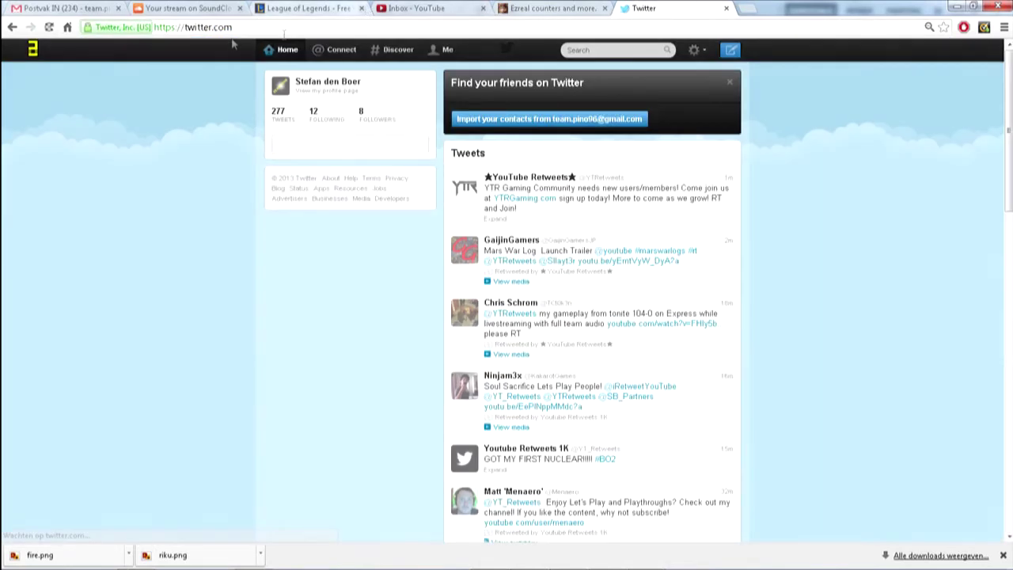
# Step: Go to Google, search for 'twitter' and show the image results
pyautogui.click(403, 28)
pyautogui.write('google.nl')
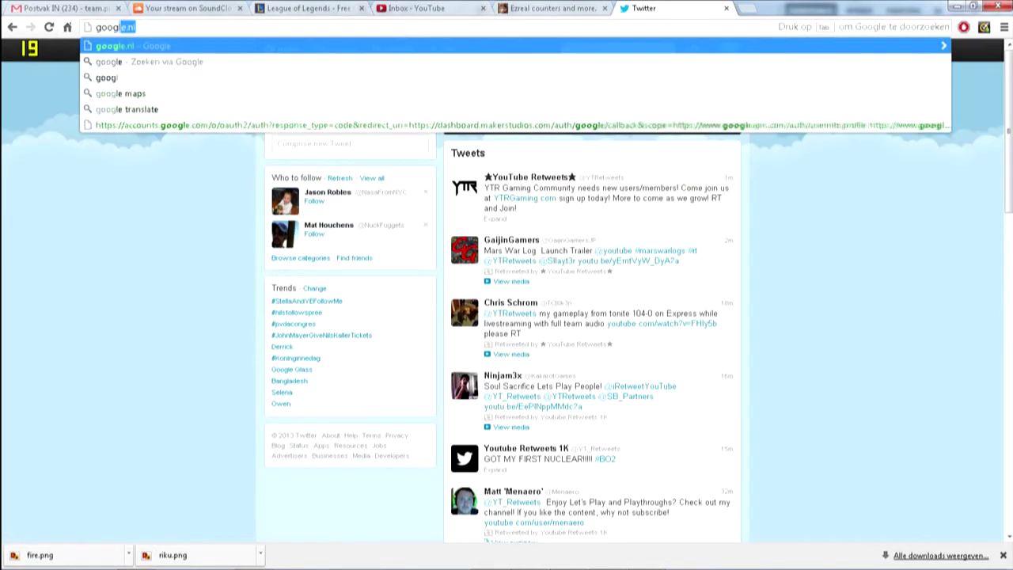
pyautogui.press('Return')
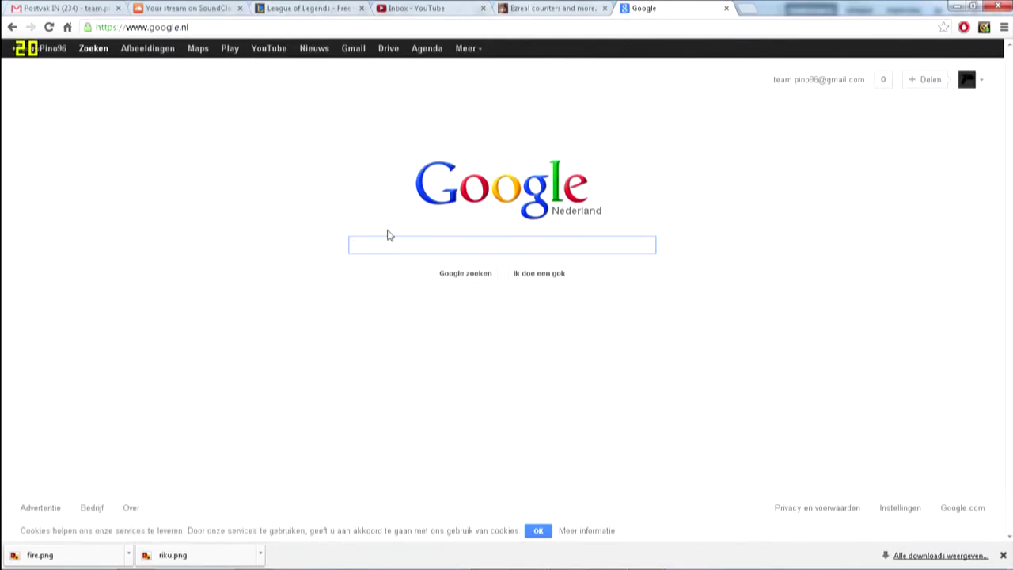
pyautogui.write('twitter')
pyautogui.press('Return')
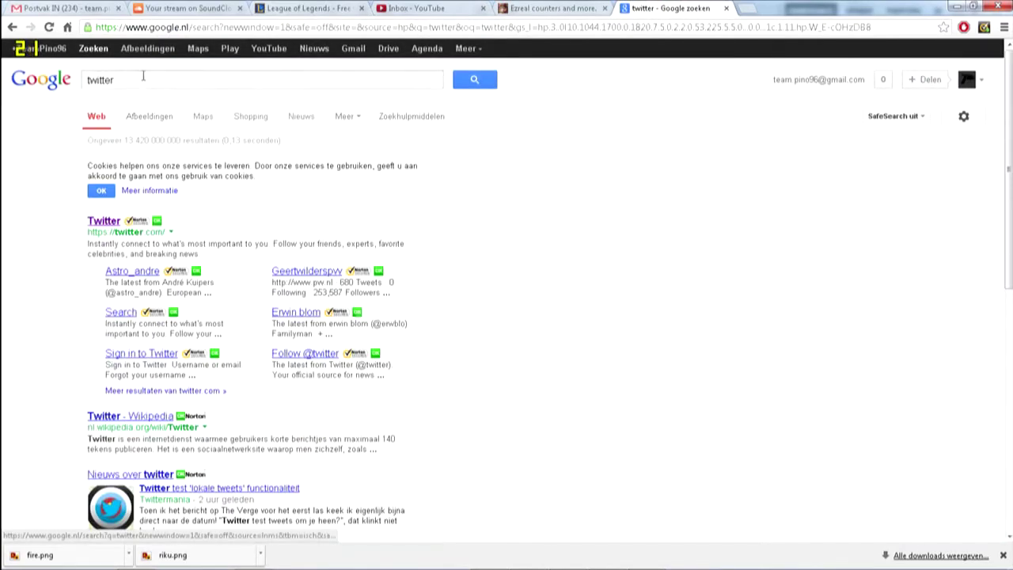
pyautogui.click(146, 49)
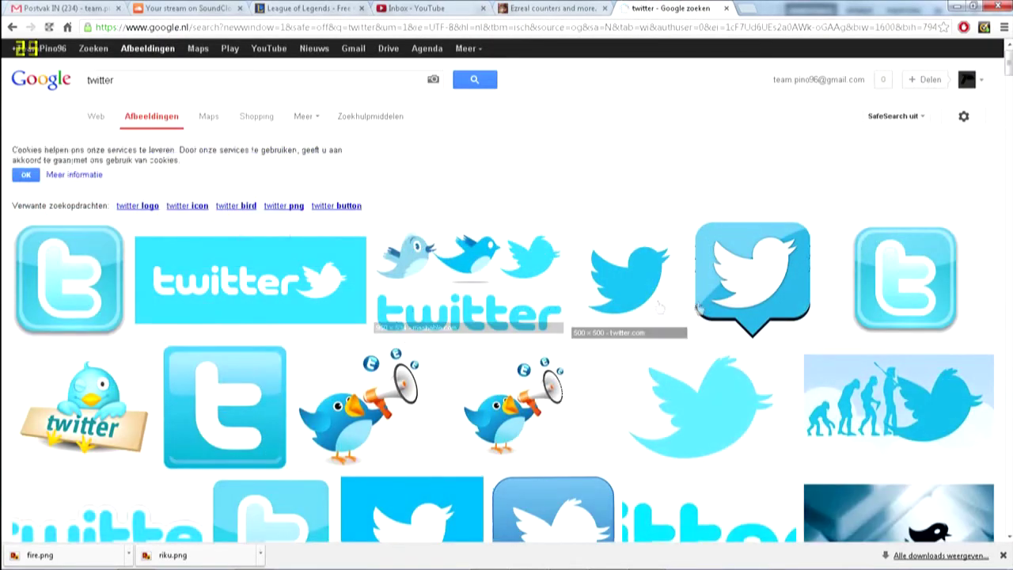
# Step: Copy the Twitter bird image from its large preview and return to Photoshop
pyautogui.click(706, 406)
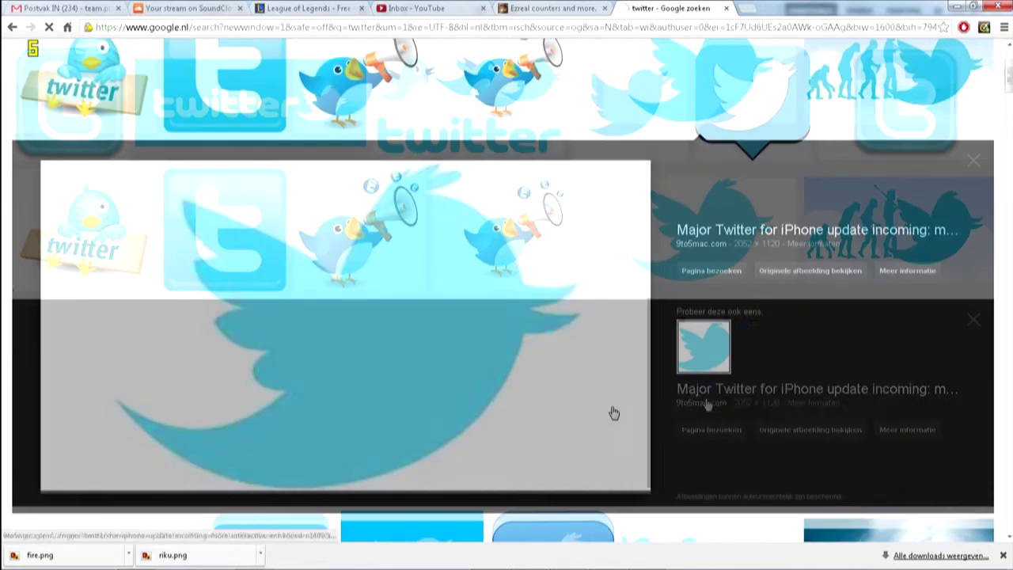
pyautogui.rightClick(329, 307)
pyautogui.rightClick(208, 261)
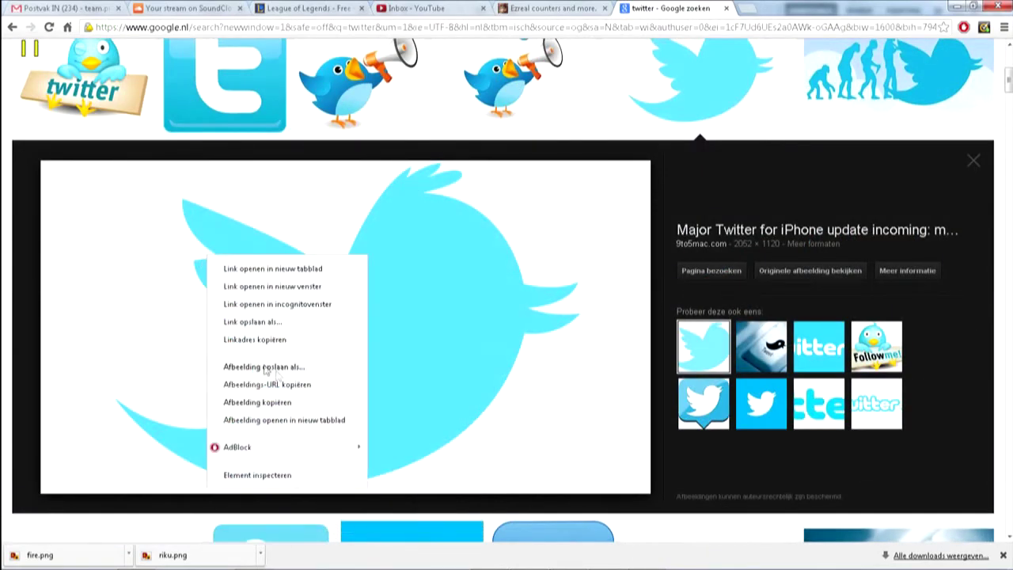
pyautogui.click(298, 410)
pyautogui.hotkey('alt', 'Tab')
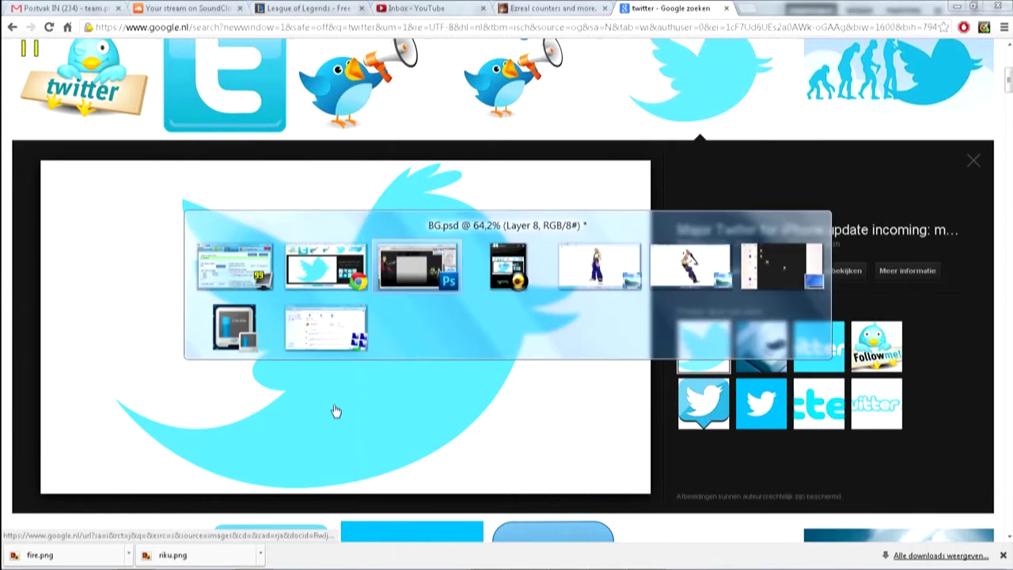
# Step: Paste the Twitter bird and delete its white background with the Magic Wand
pyautogui.hotkey('ctrl', 'v')
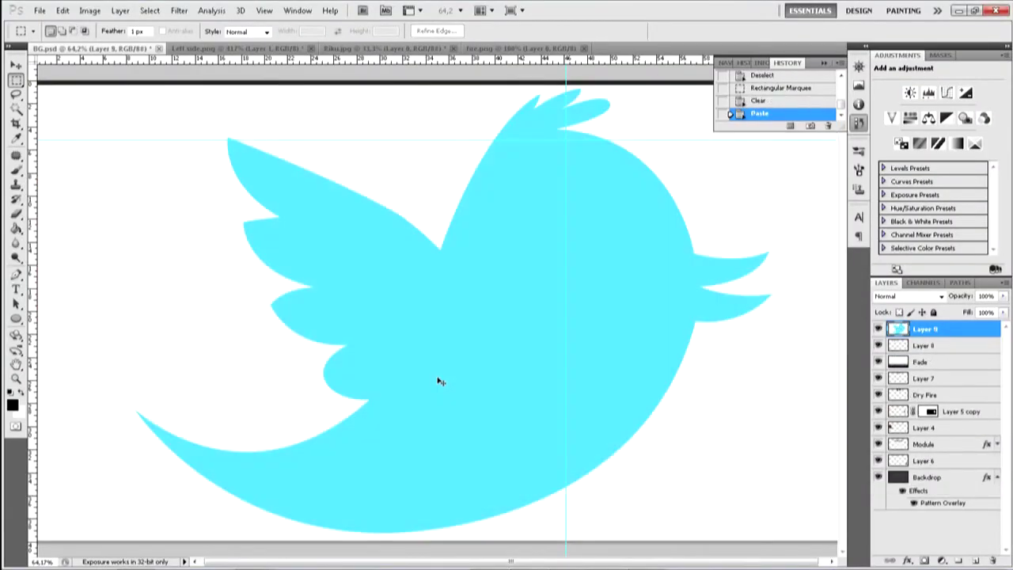
pyautogui.click(16, 109)
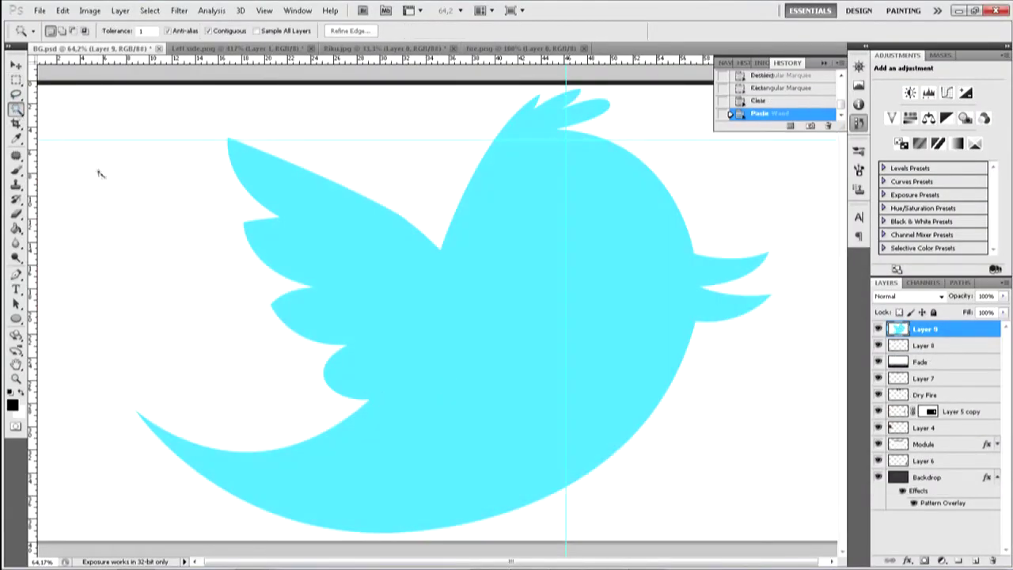
pyautogui.click(248, 222)
pyautogui.press('Delete')
pyautogui.click(484, 332)
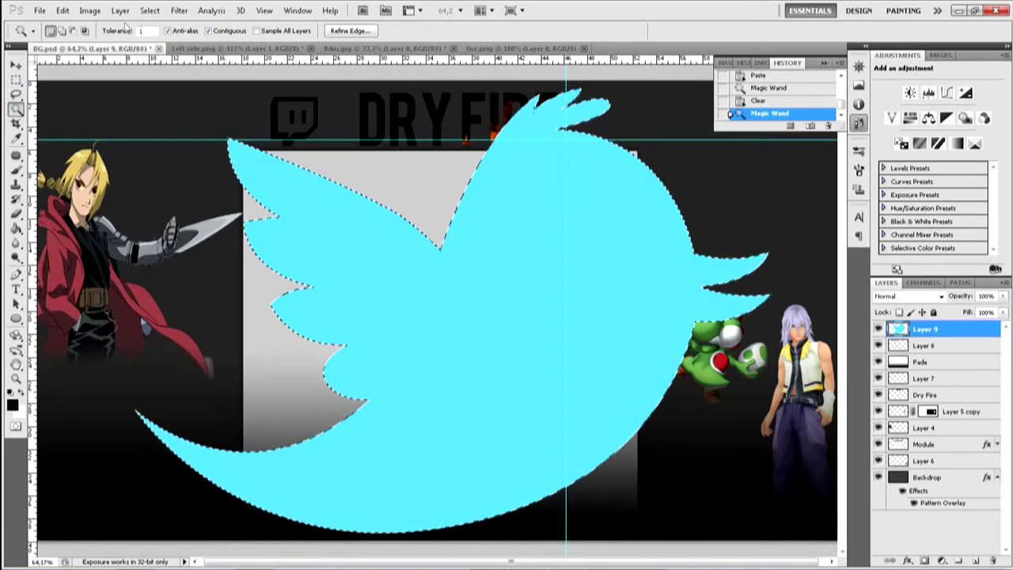
# Step: Shrink the bird to about 11.5%, flip it horizontally and place it beside the title
pyautogui.hotkey('ctrl', 't')
pyautogui.moveTo(137, 89); pyautogui.dragTo(694, 487)
pyautogui.rightClick(702, 494)
pyautogui.click(744, 467)
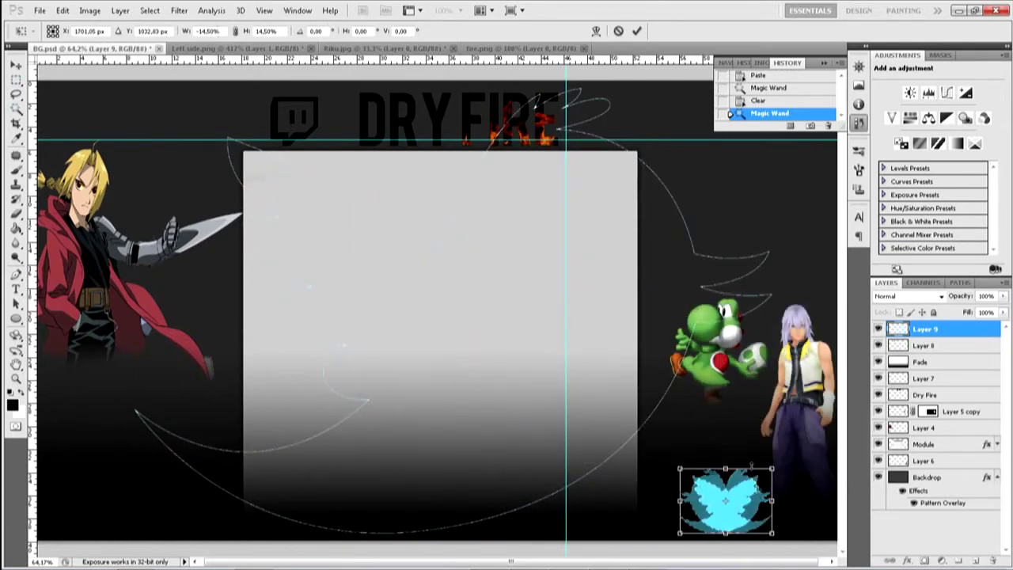
pyautogui.moveTo(718, 494); pyautogui.dragTo(642, 251)
pyautogui.moveTo(639, 180); pyautogui.dragTo(635, 118)
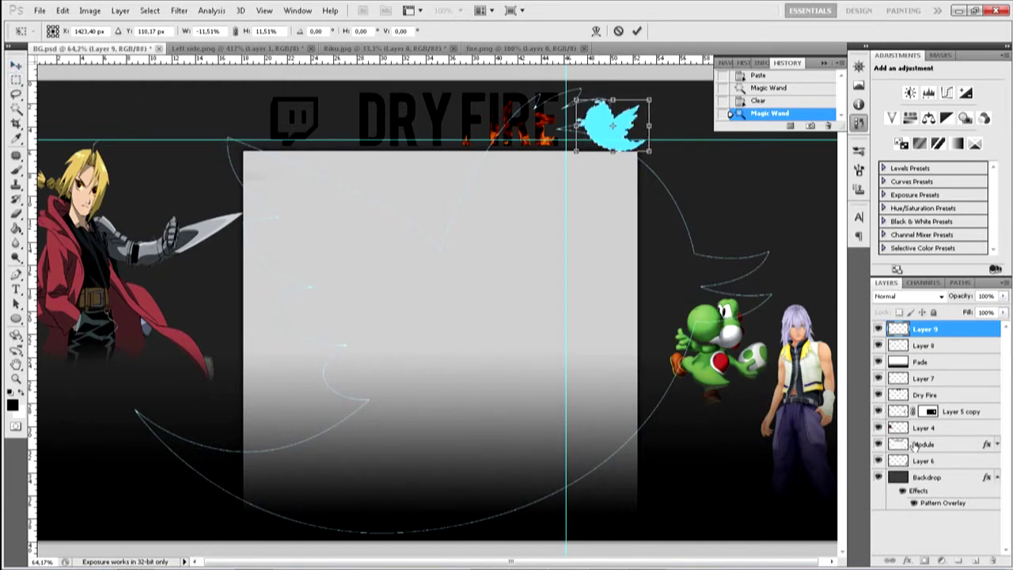
pyautogui.press('Return')
# Step: Move the bird onto a new Layer 10 beside the title and delete Layer 9
pyautogui.hotkey('ctrl', 'x')
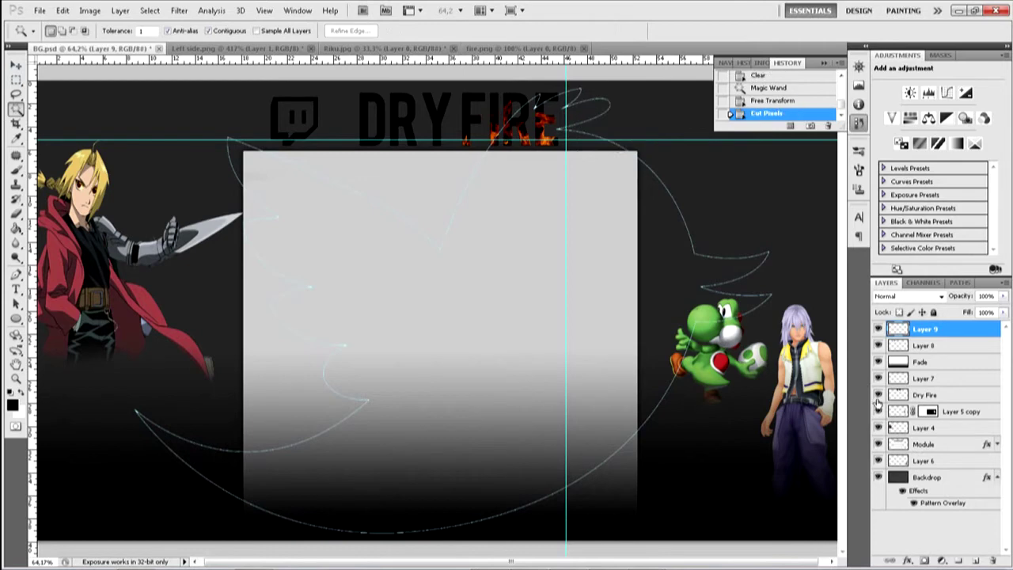
pyautogui.click(971, 560)
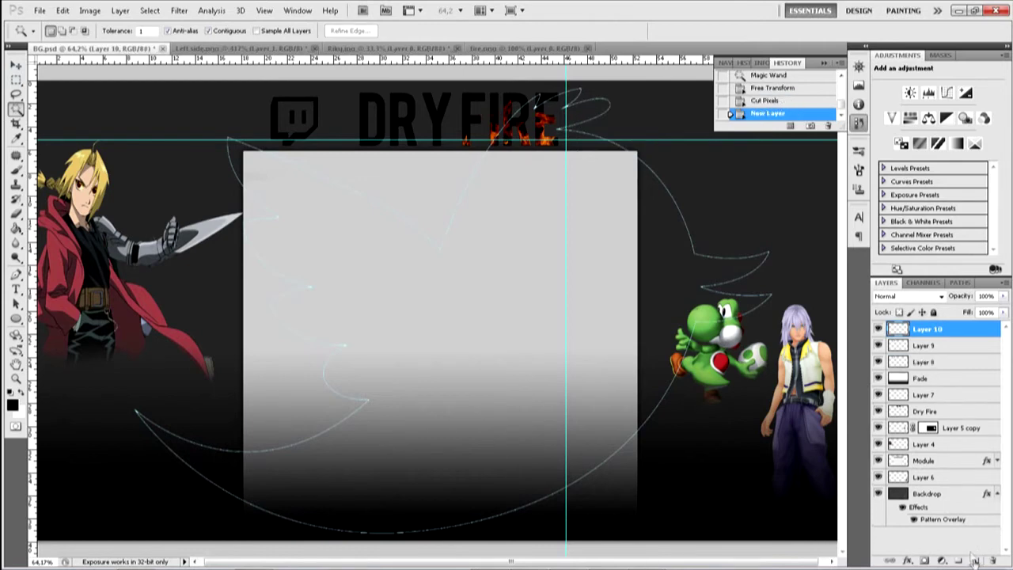
pyautogui.hotkey('ctrl', 'v')
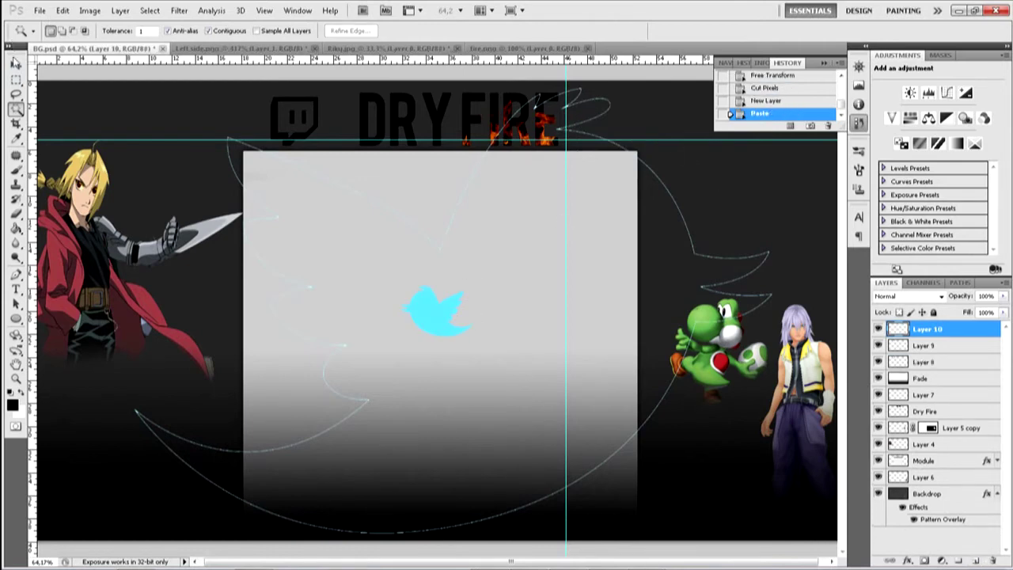
pyautogui.click(16, 64)
pyautogui.moveTo(423, 323); pyautogui.dragTo(601, 137)
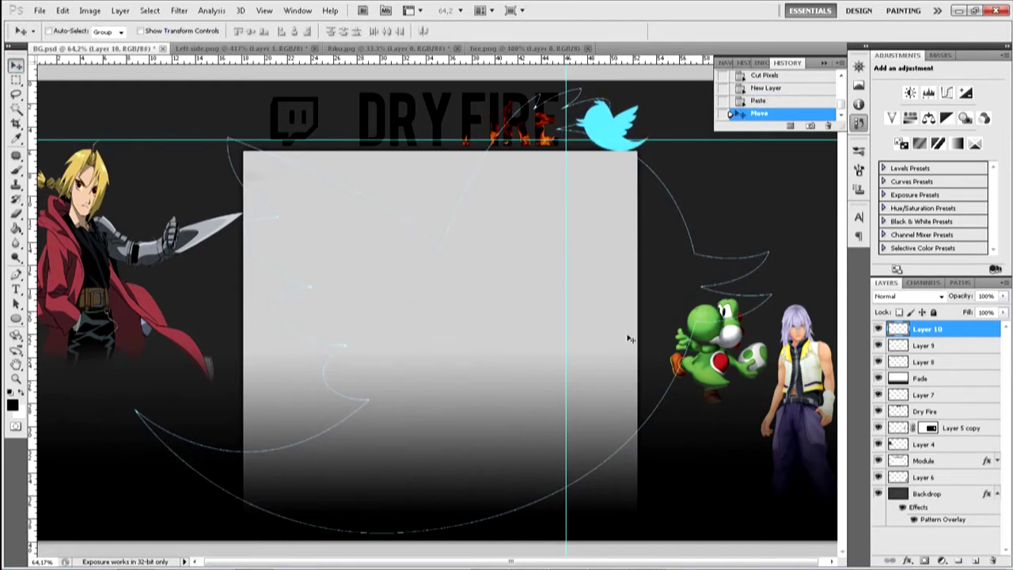
pyautogui.click(957, 349)
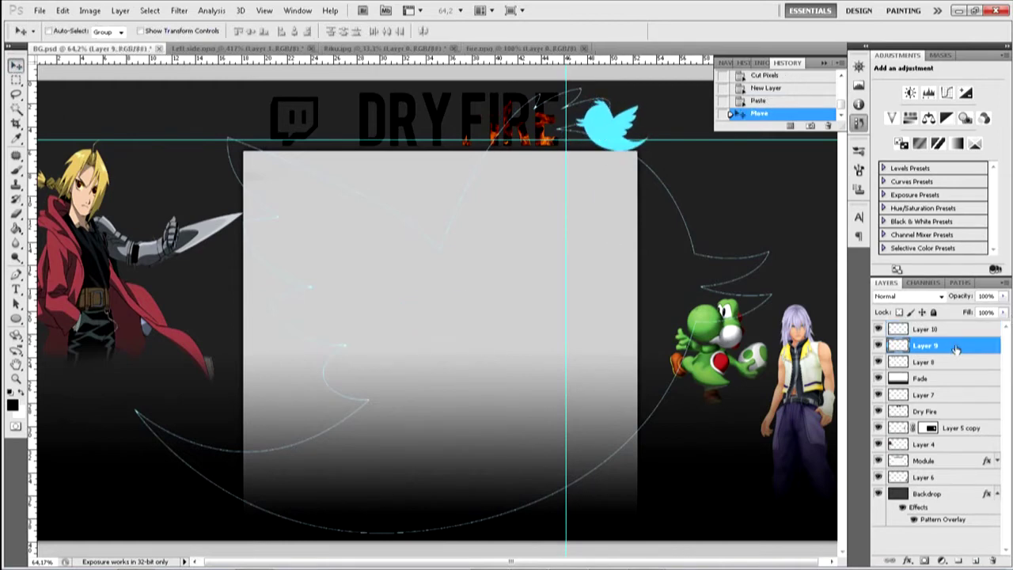
pyautogui.press('Delete')
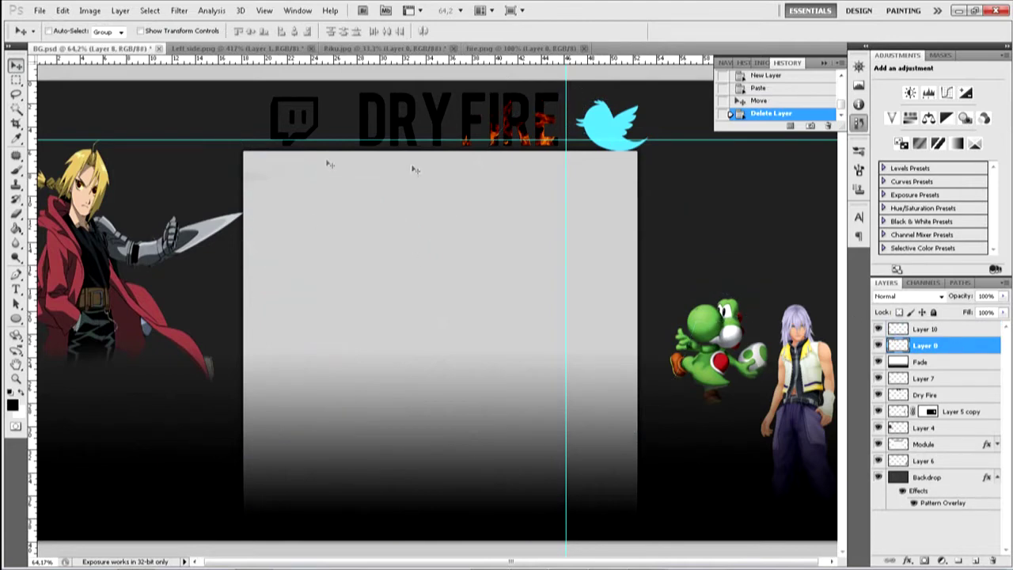
# Step: Fill the Twitter bird on Layer 10 with black
pyautogui.click(15, 227)
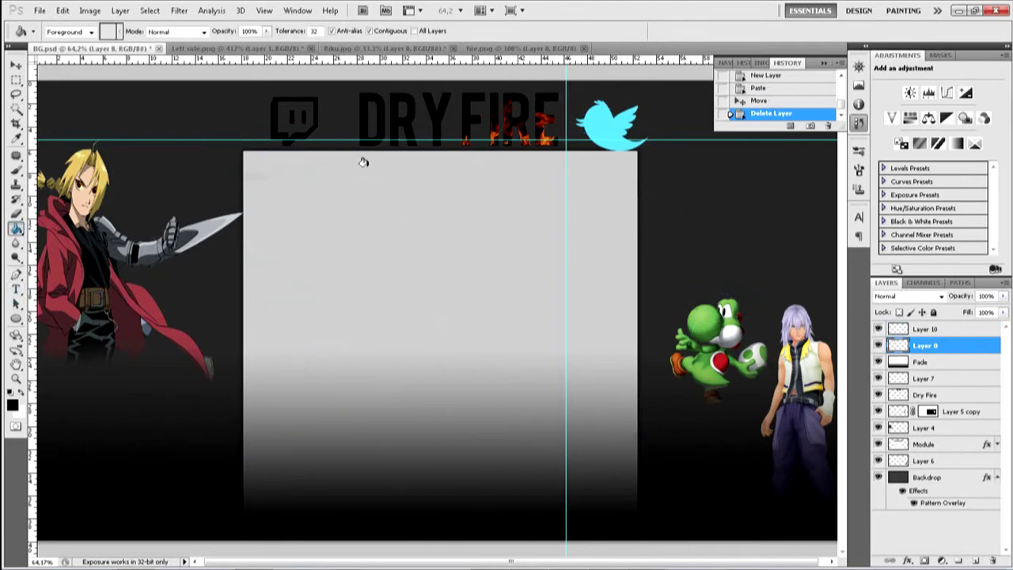
pyautogui.click(684, 194)
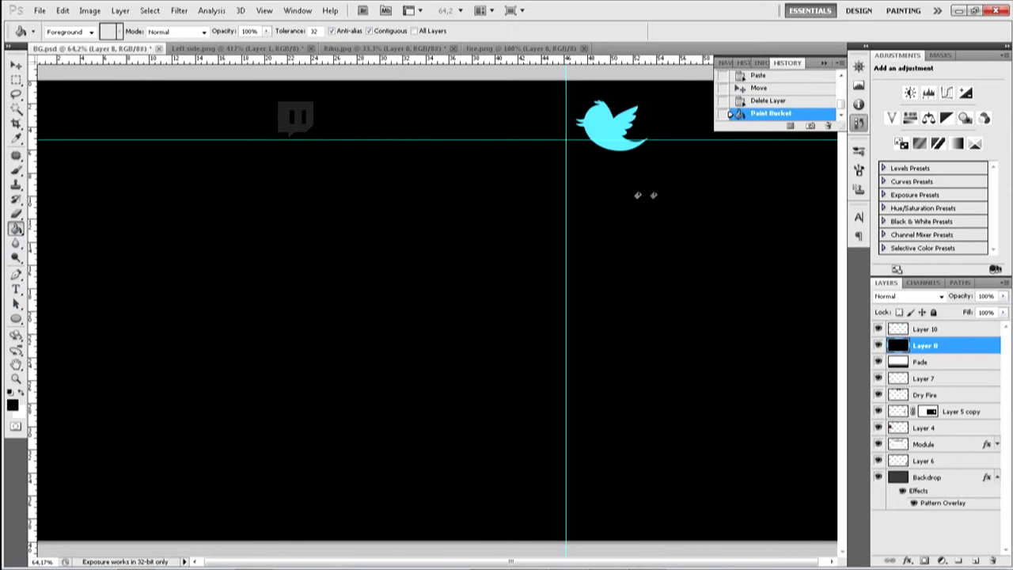
pyautogui.hotkey('ctrl', 'z')
pyautogui.hotkey('alt', ']')
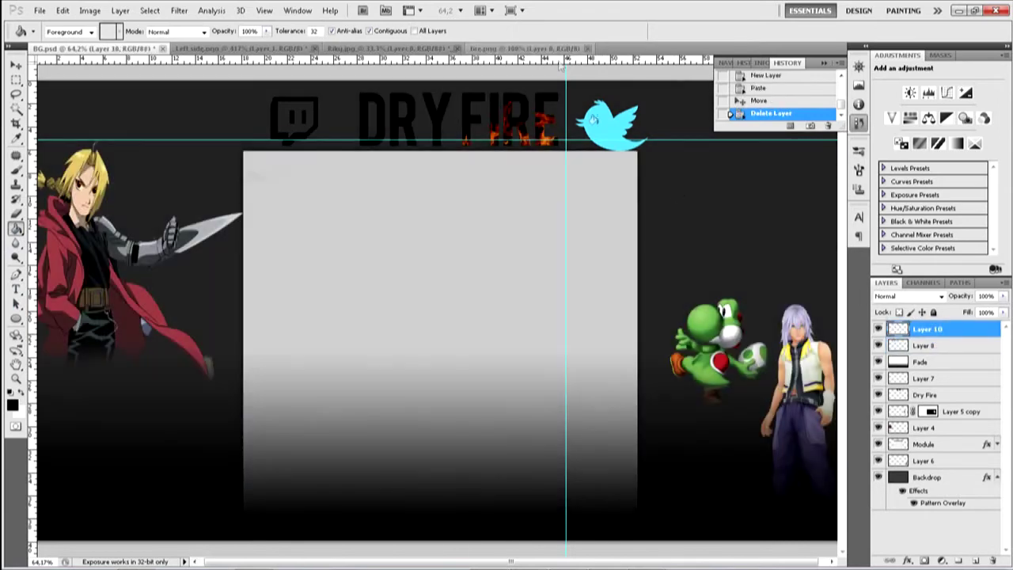
pyautogui.click(611, 140)
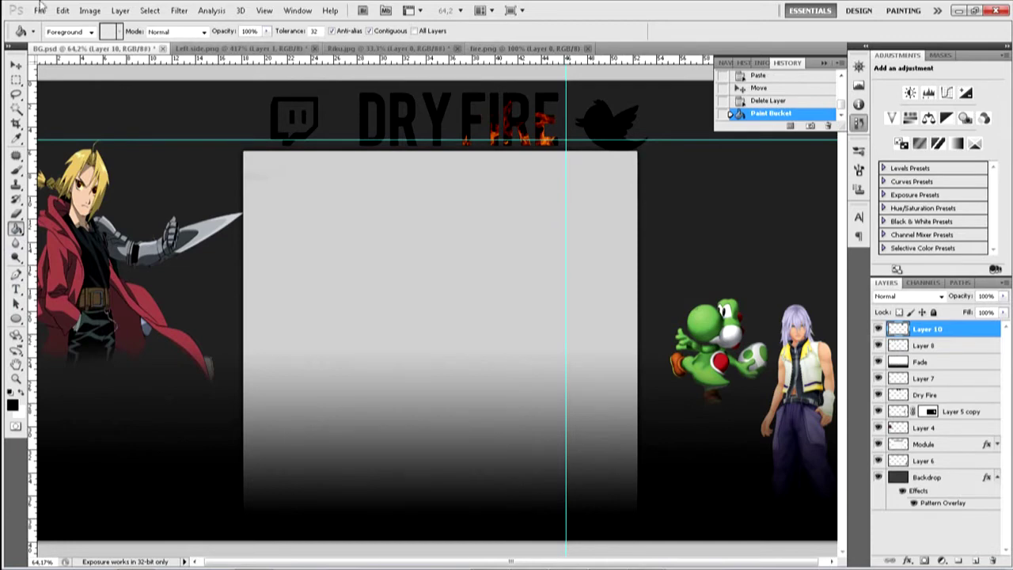
# Step: Nudge the Twitch icon on Layer 8 slightly to line it up
pyautogui.press('v')
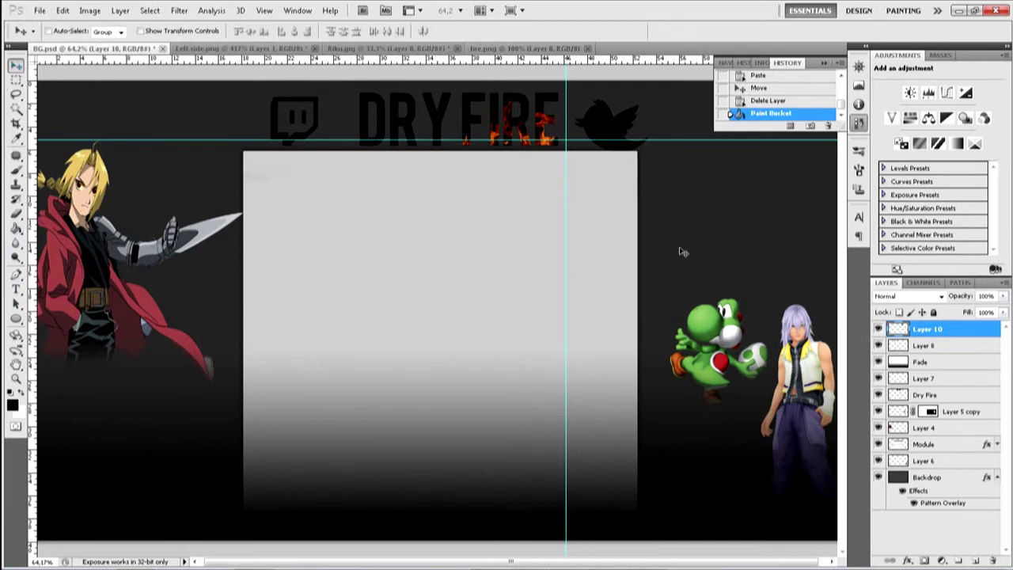
pyautogui.click(915, 346)
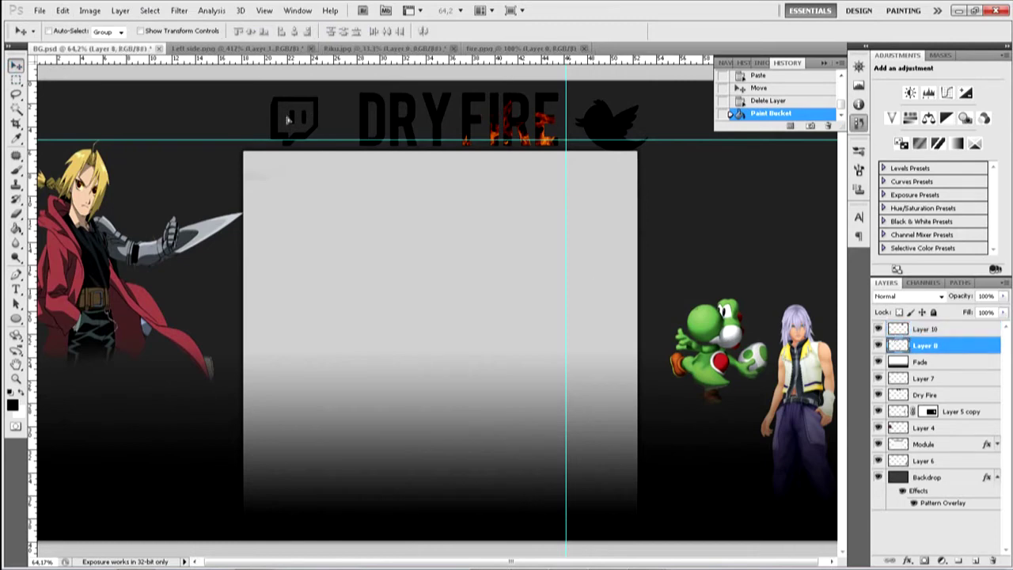
pyautogui.hotkey('shift', 'Left')
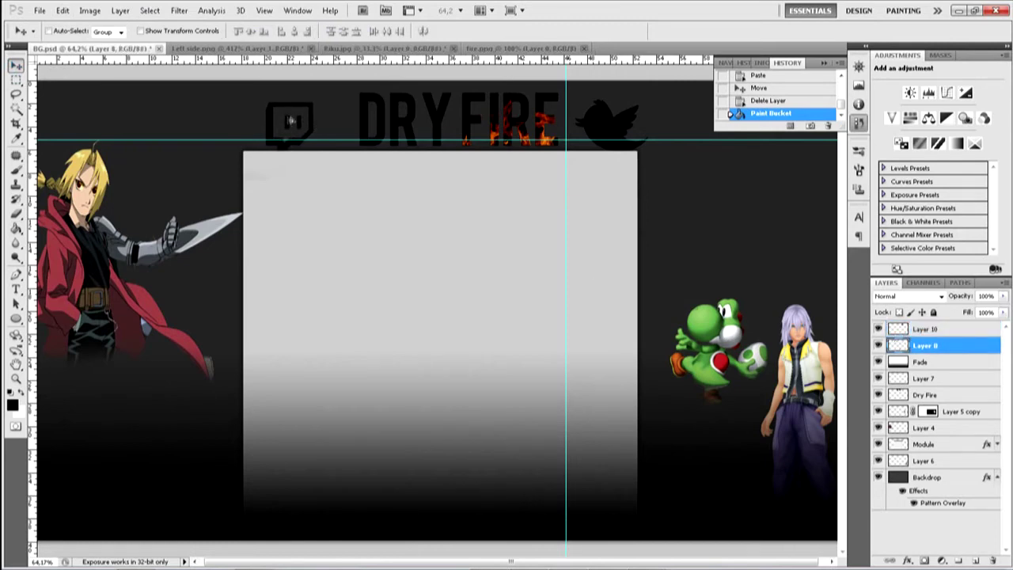
pyautogui.moveTo(291, 121); pyautogui.dragTo(294, 120)
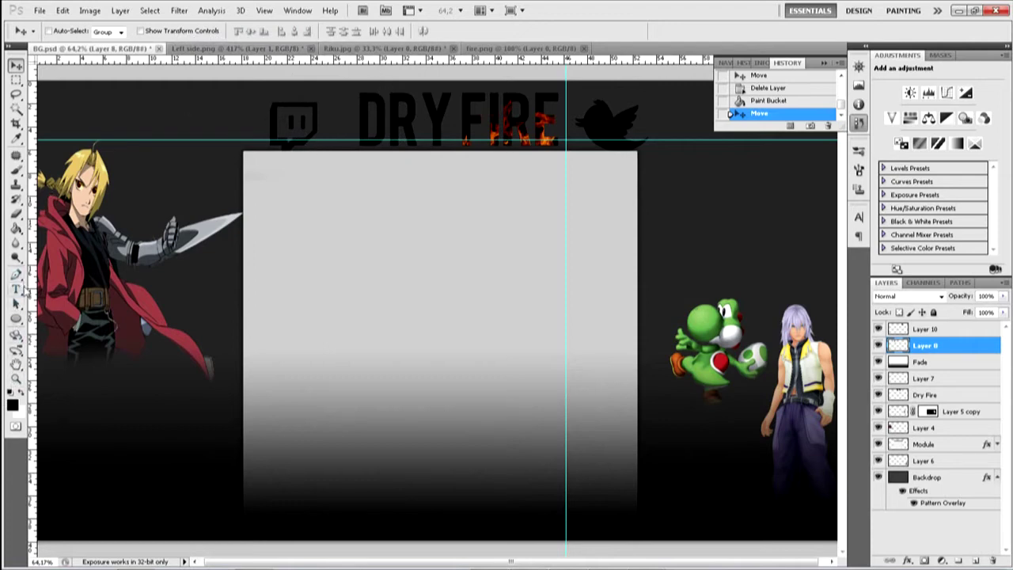
pyautogui.click(15, 274)
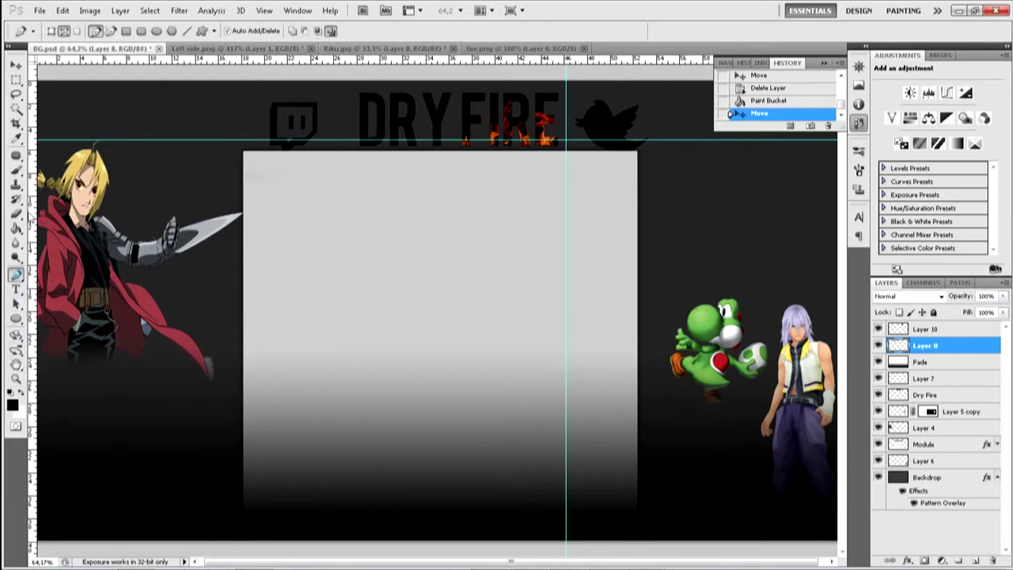
# Step: Discard a trial Pen path, then bring Chrome's Twitter image results to the front
pyautogui.click(60, 82)
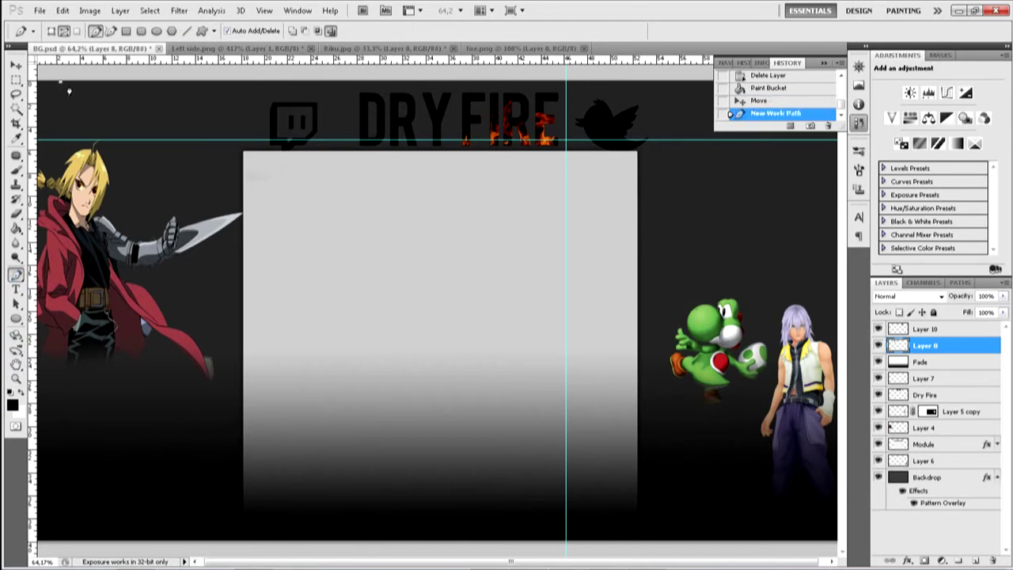
pyautogui.click(68, 87)
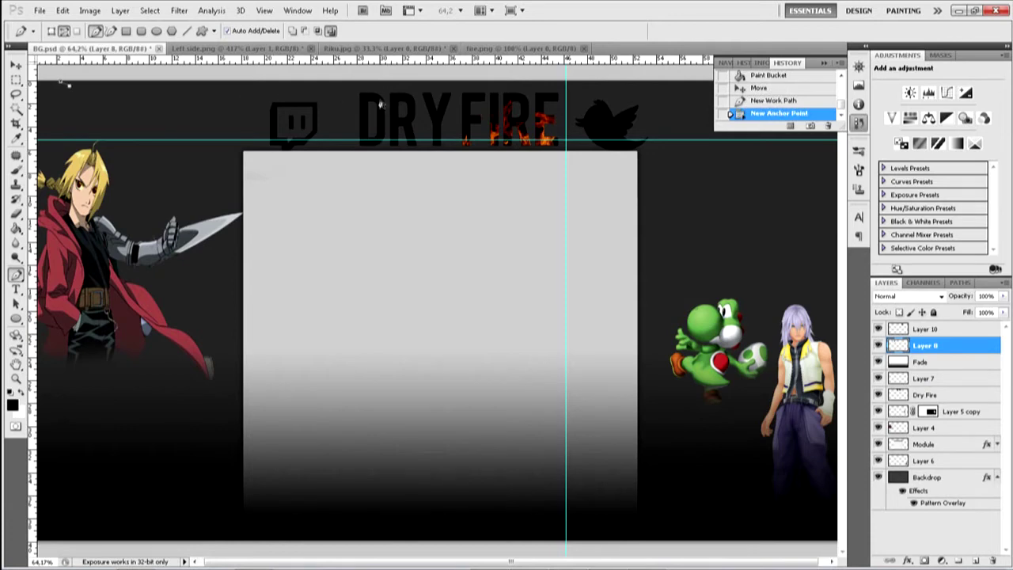
pyautogui.hotkey('ctrl', 'z')
pyautogui.press('Delete')
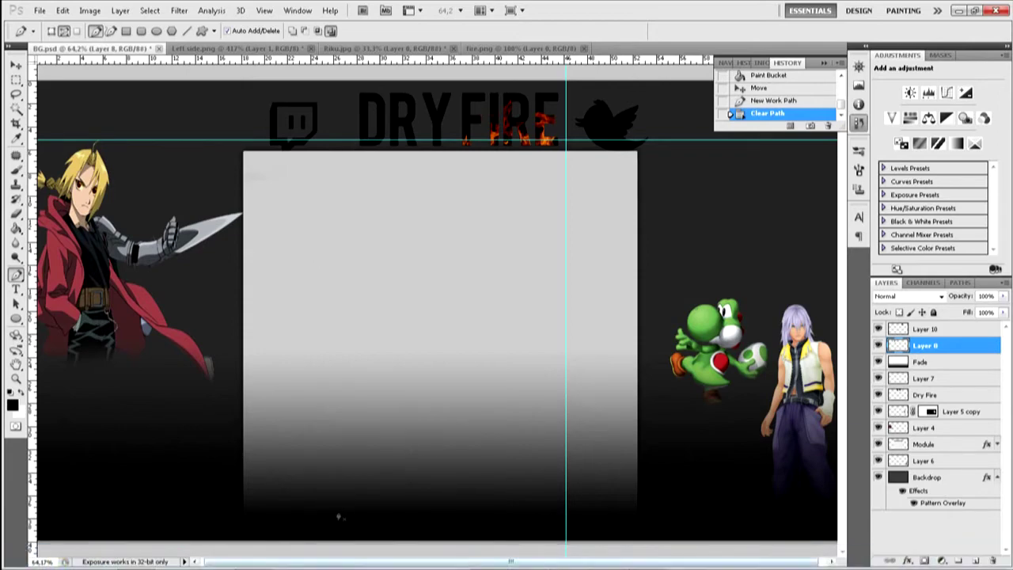
pyautogui.moveTo(294, 559)
pyautogui.click(253, 558)
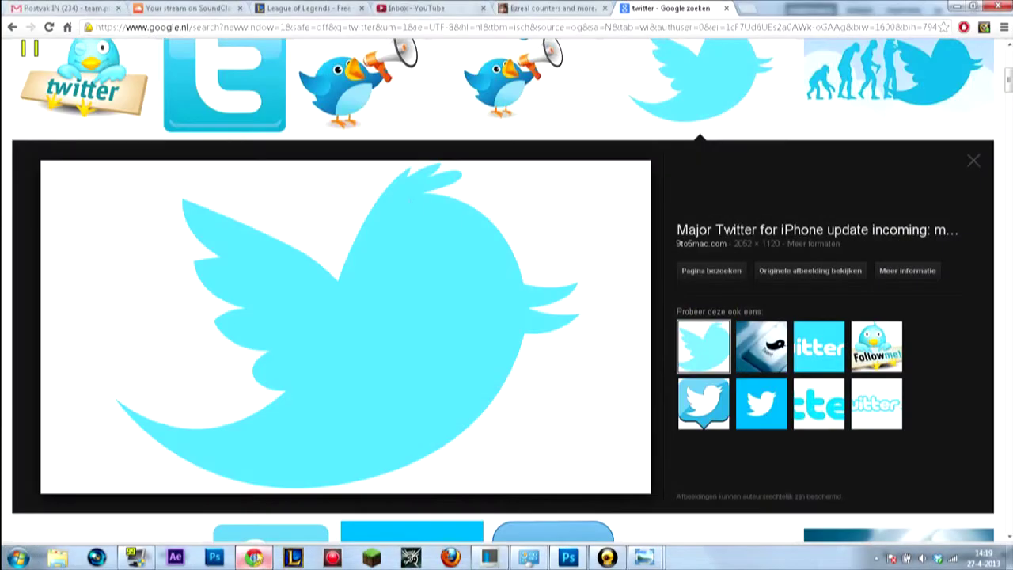
# Step: Search Google for 'rpm logo' and show the image results
pyautogui.click(515, 30)
pyautogui.write('ro')
pyautogui.press('BackSpace')
pyautogui.press('BackSpace')
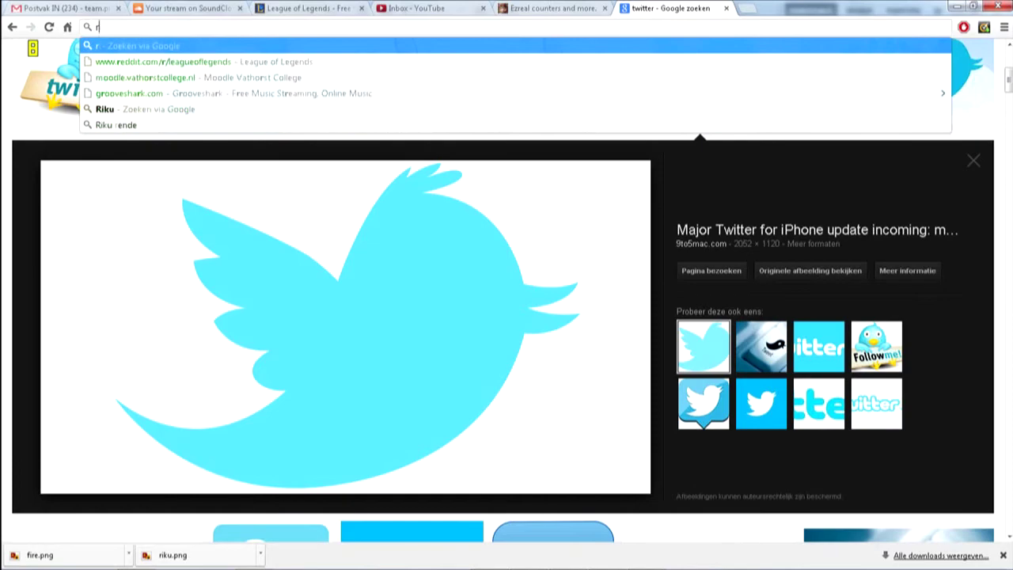
pyautogui.write('pm logo')
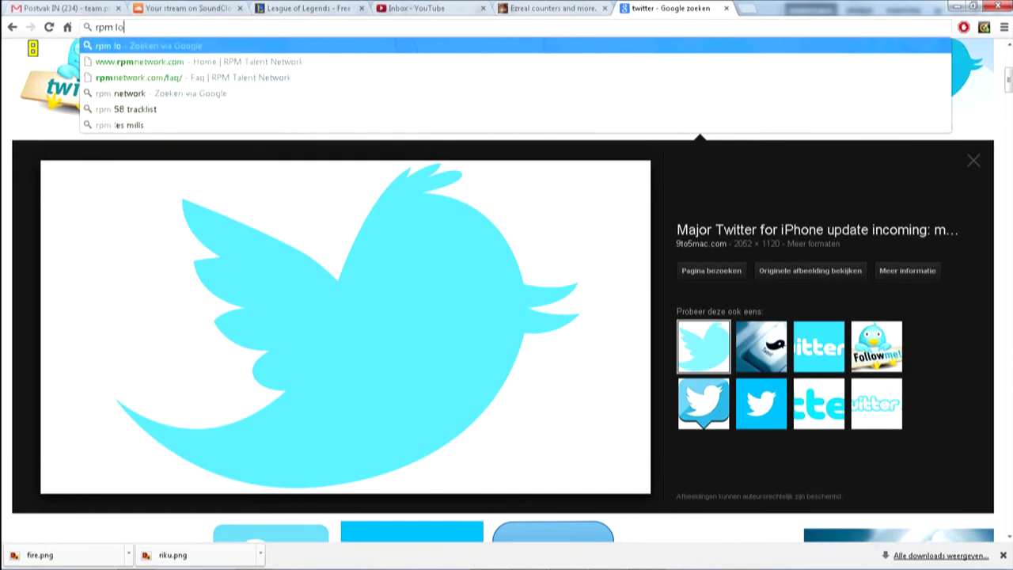
pyautogui.press('Return')
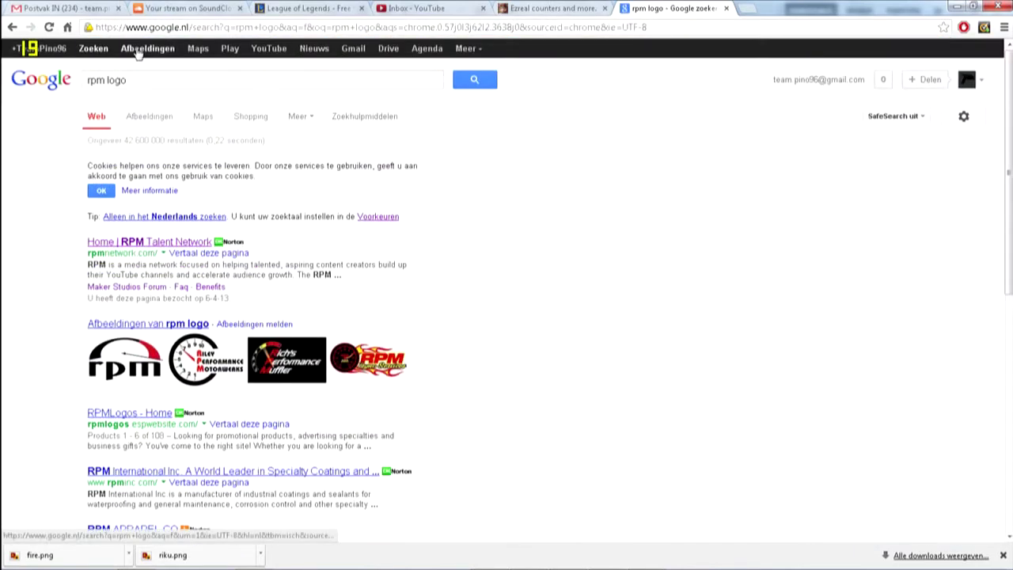
pyautogui.click(140, 49)
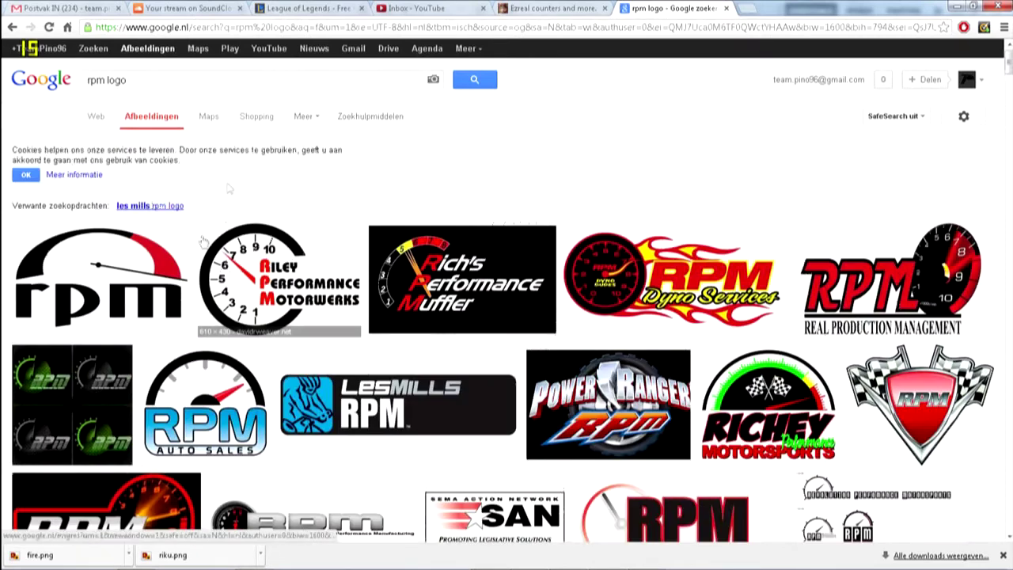
# Step: Refine the image search to 'rpm network logo'
pyautogui.moveTo(150, 80); pyautogui.dragTo(109, 72)
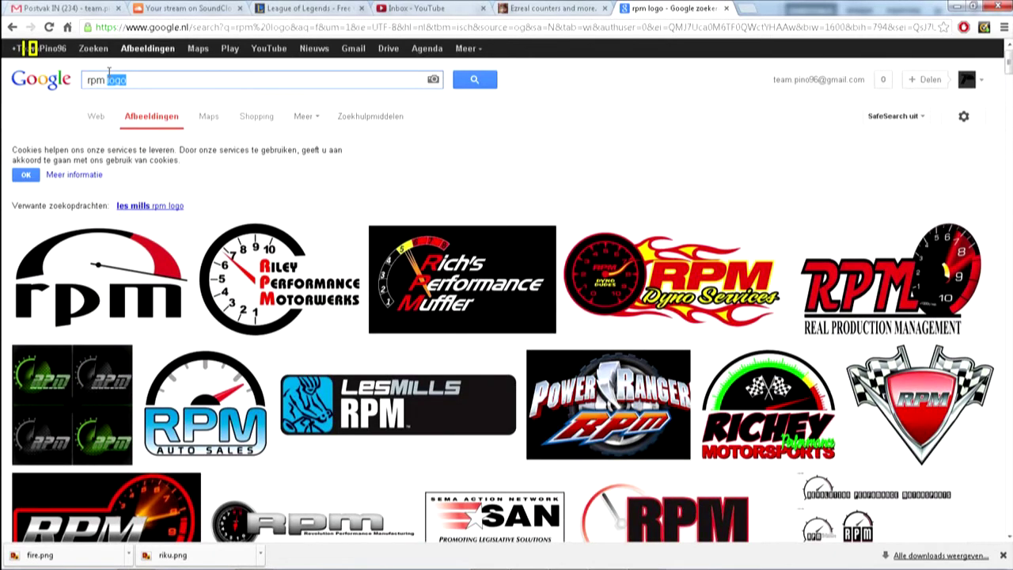
pyautogui.press('BackSpace')
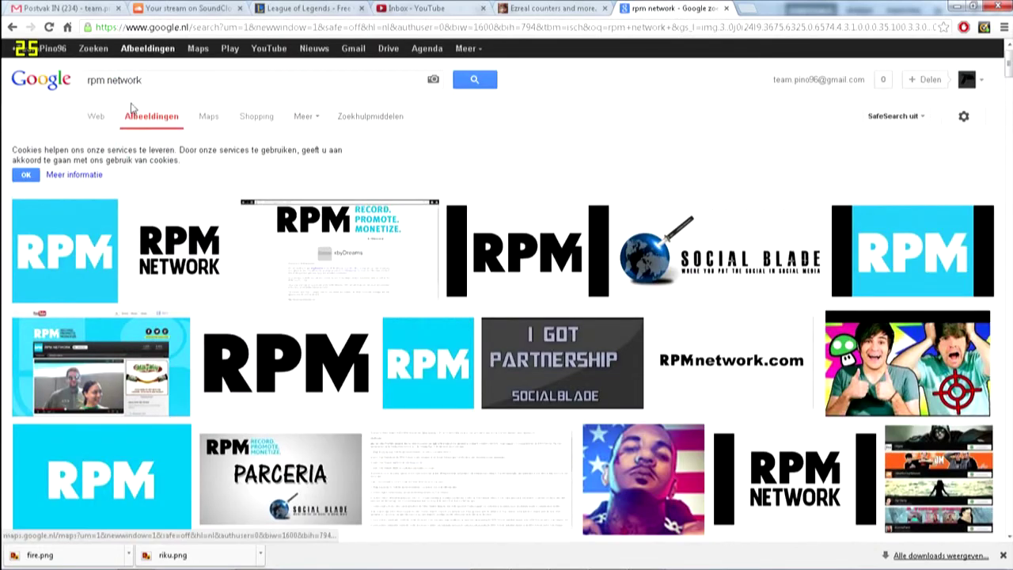
pyautogui.click(192, 81)
pyautogui.write('logo')
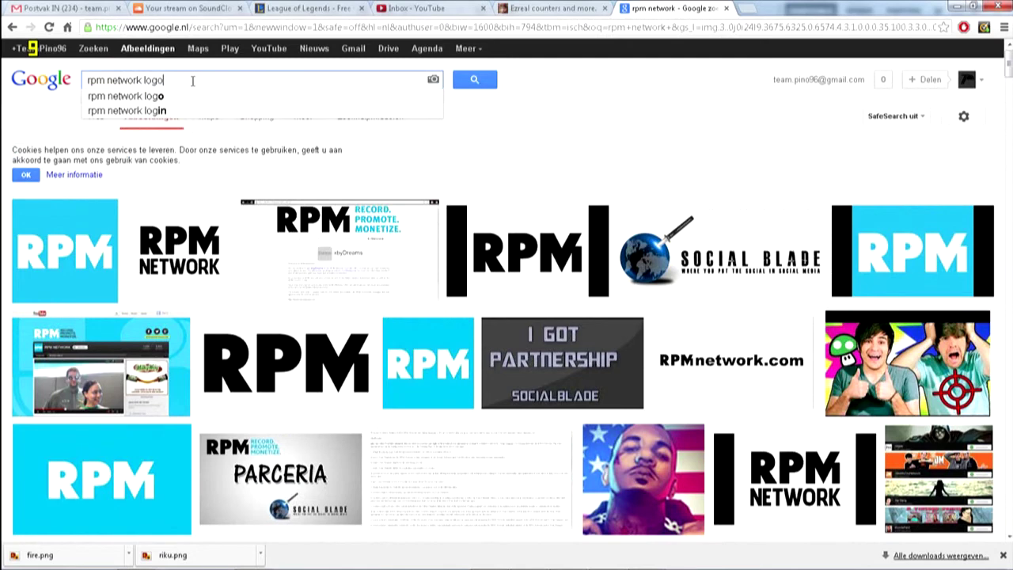
pyautogui.press('Return')
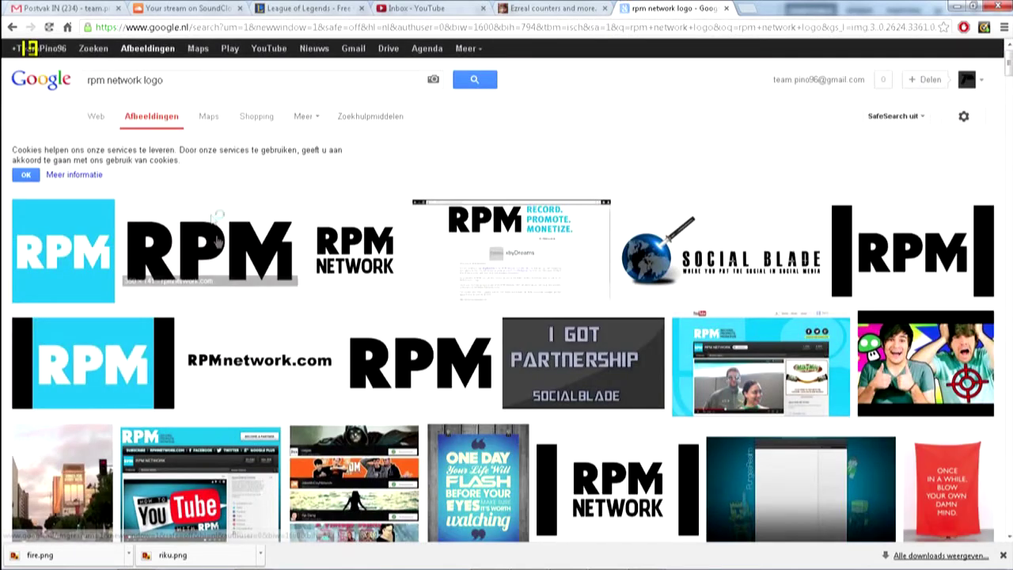
# Step: Copy the black RPM logo from its large preview and return to Photoshop
pyautogui.click(210, 249)
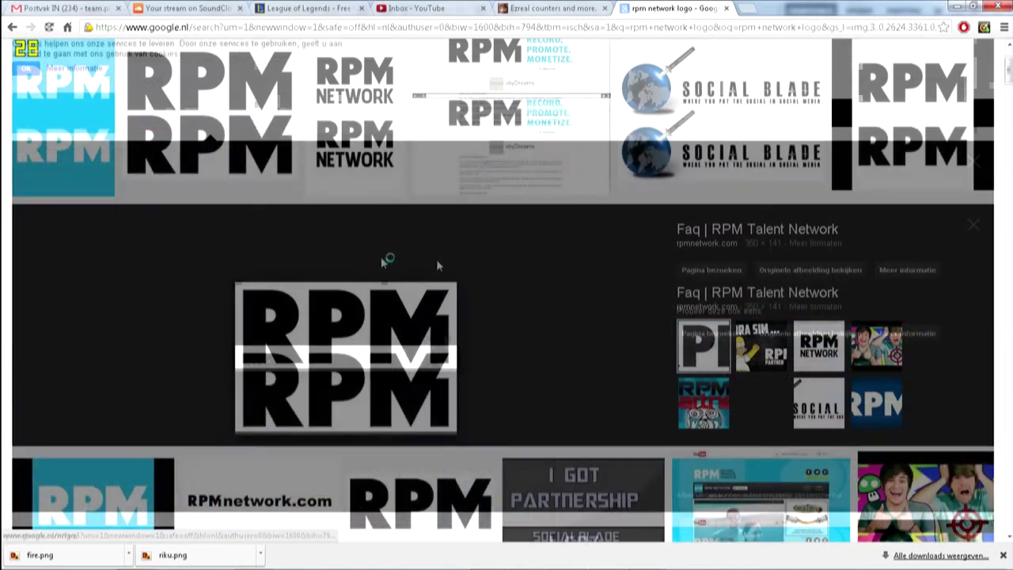
pyautogui.rightClick(375, 320)
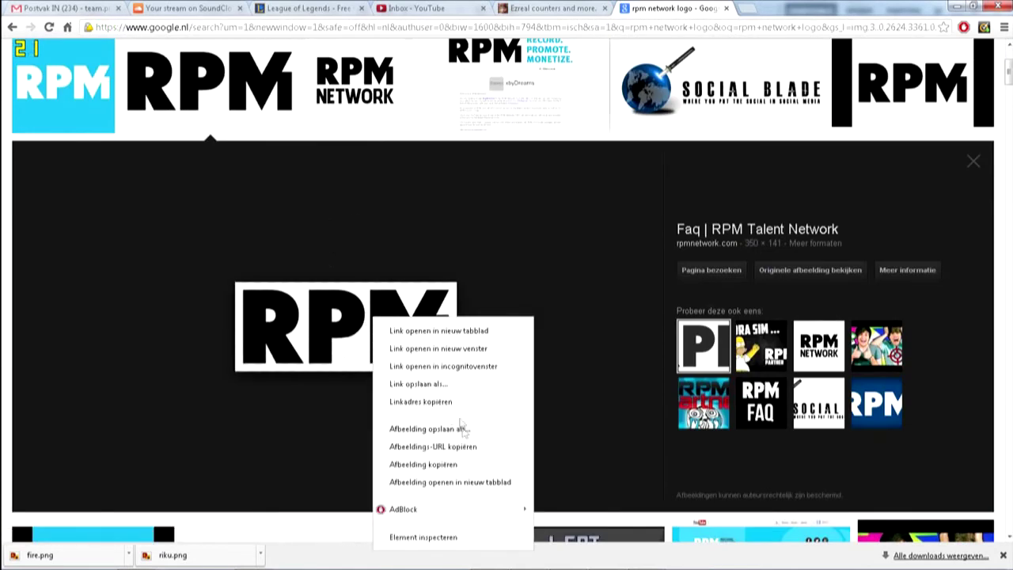
pyautogui.click(465, 466)
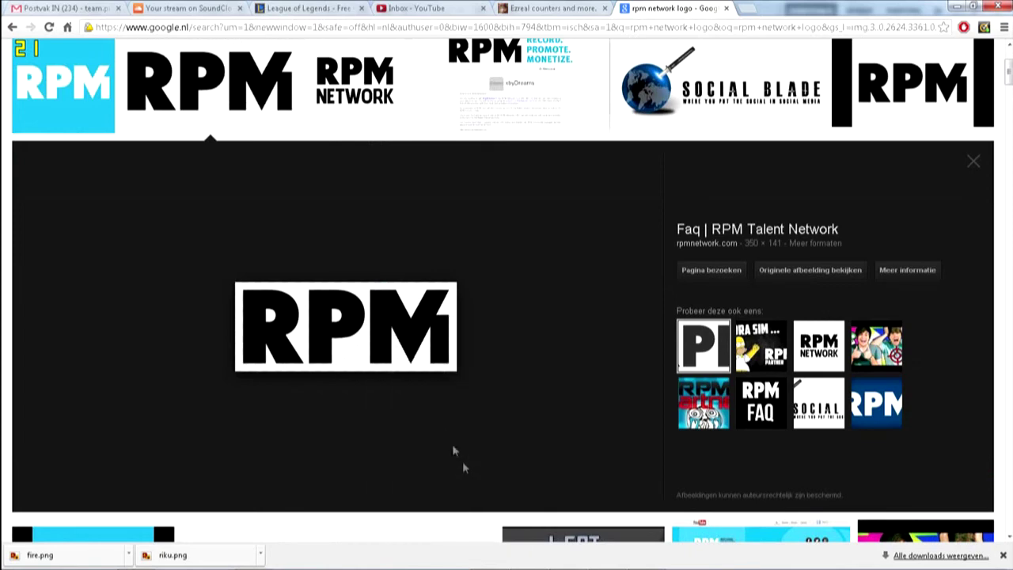
pyautogui.hotkey('alt', 'Tab')
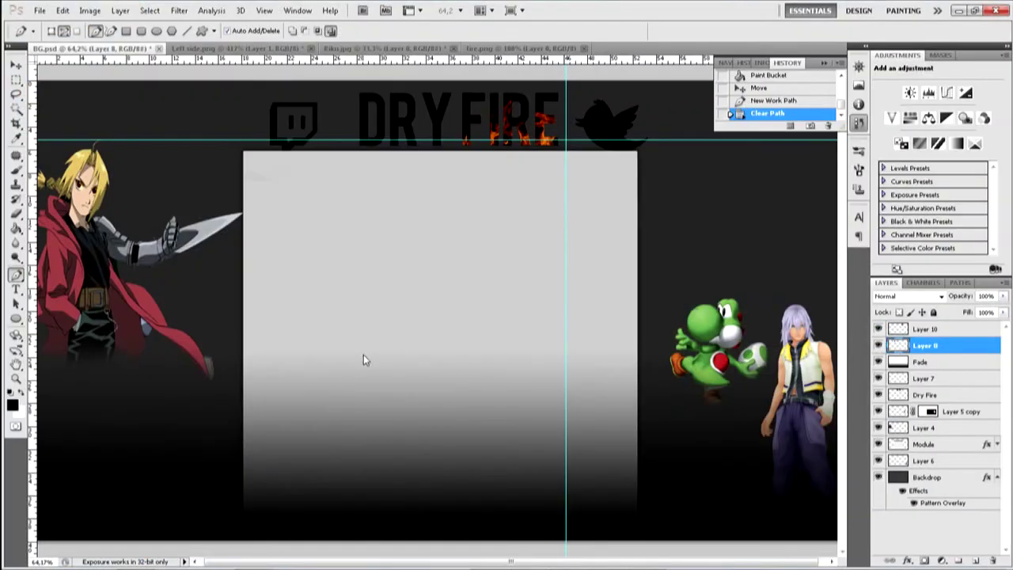
# Step: Paste the logo, which lands as a black rectangle, and switch back to Chrome
pyautogui.hotkey('ctrl', 'v')
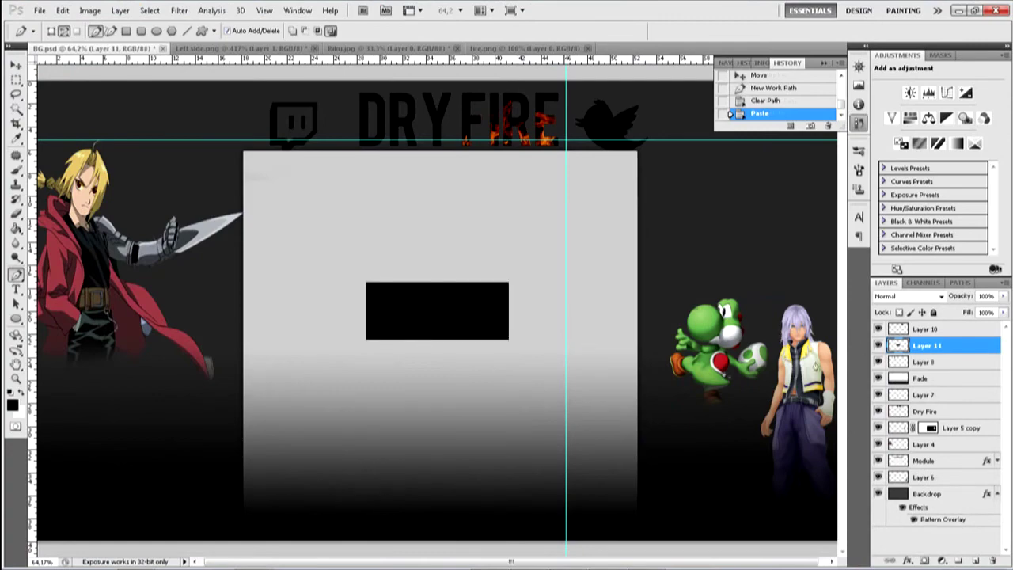
pyautogui.hotkey('alt', 'Tab')
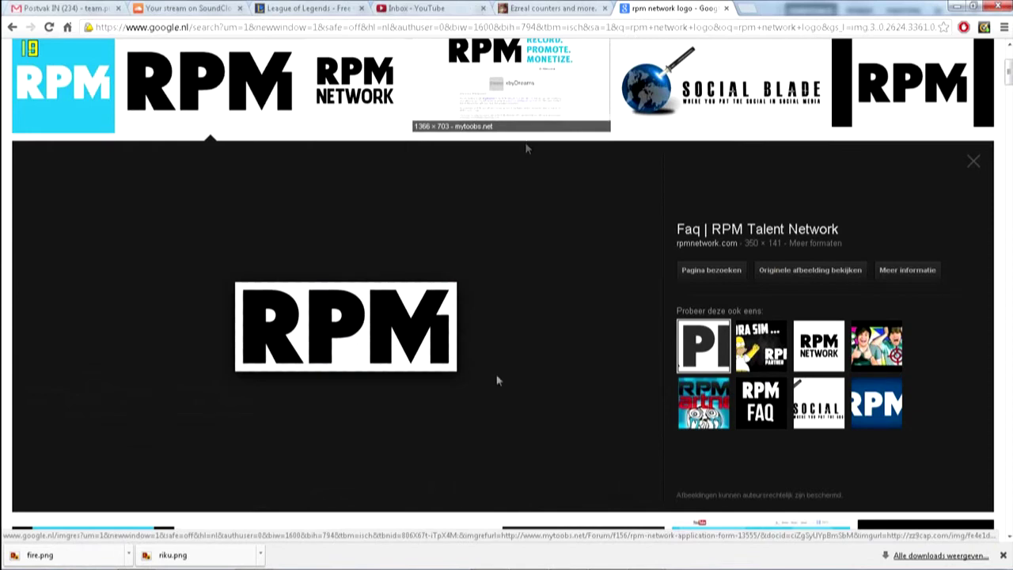
# Step: Copy the YouTube-sourced RPM logo and paste it onto the centre of the banner
pyautogui.click(953, 89)
pyautogui.rightClick(375, 350)
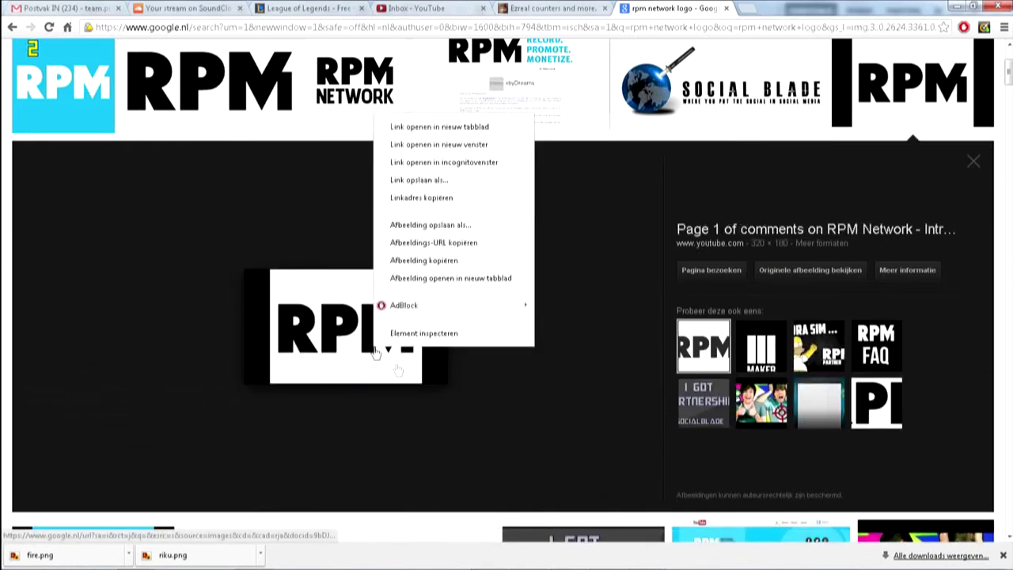
pyautogui.click(420, 228)
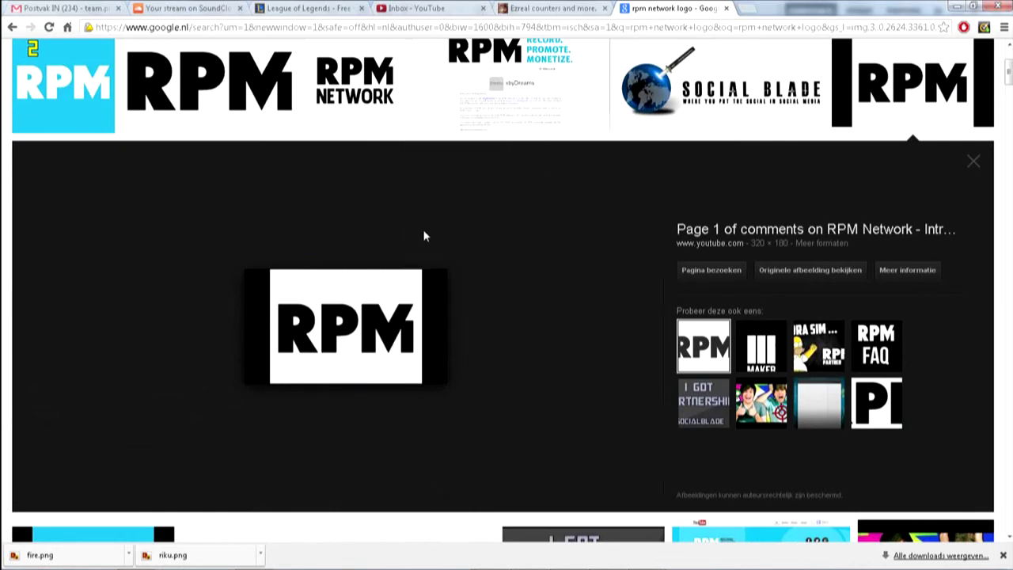
pyautogui.click(973, 197)
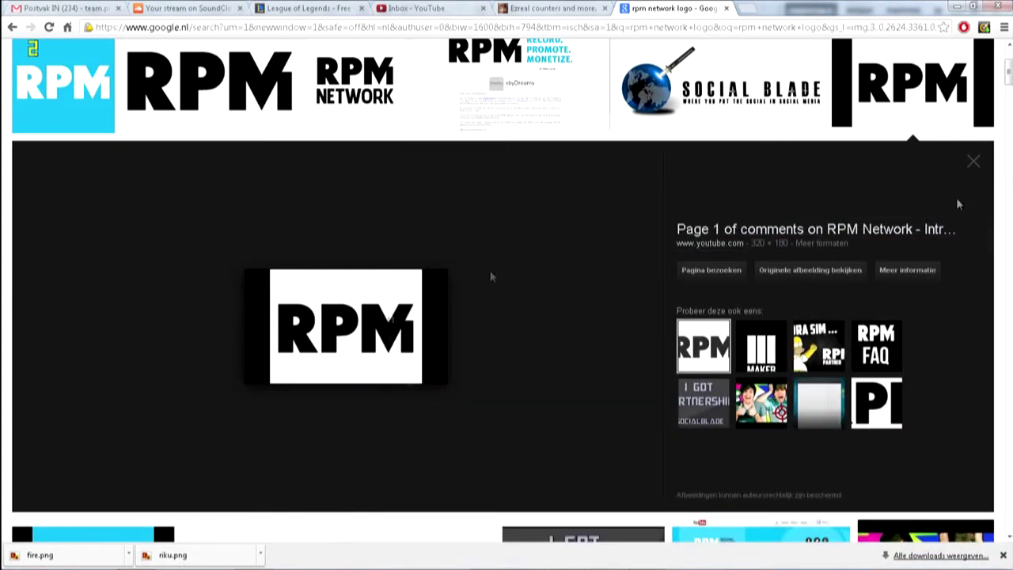
pyautogui.rightClick(434, 298)
pyautogui.click(488, 452)
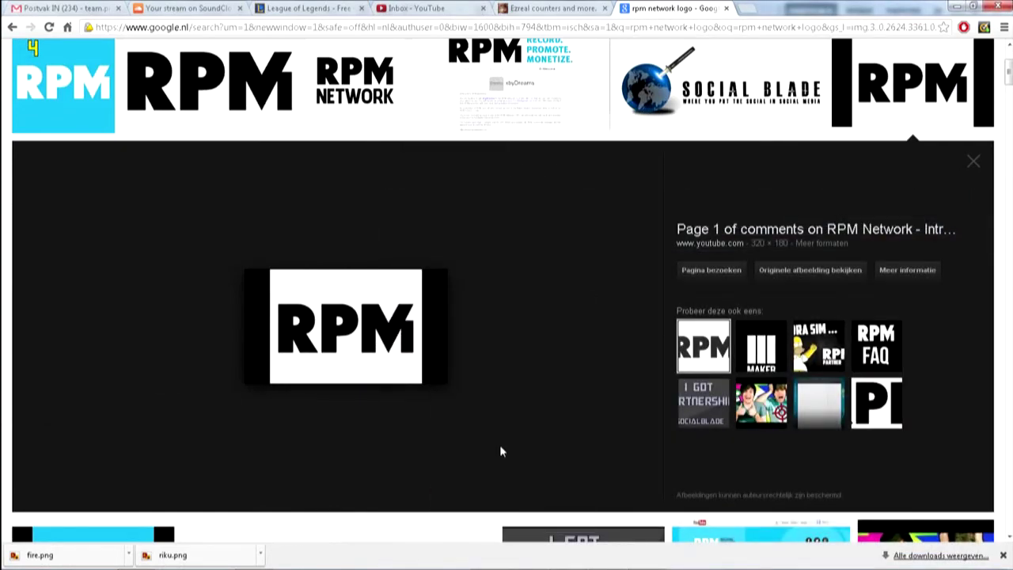
pyautogui.hotkey('alt', 'Tab')
pyautogui.hotkey('ctrl', 'v')
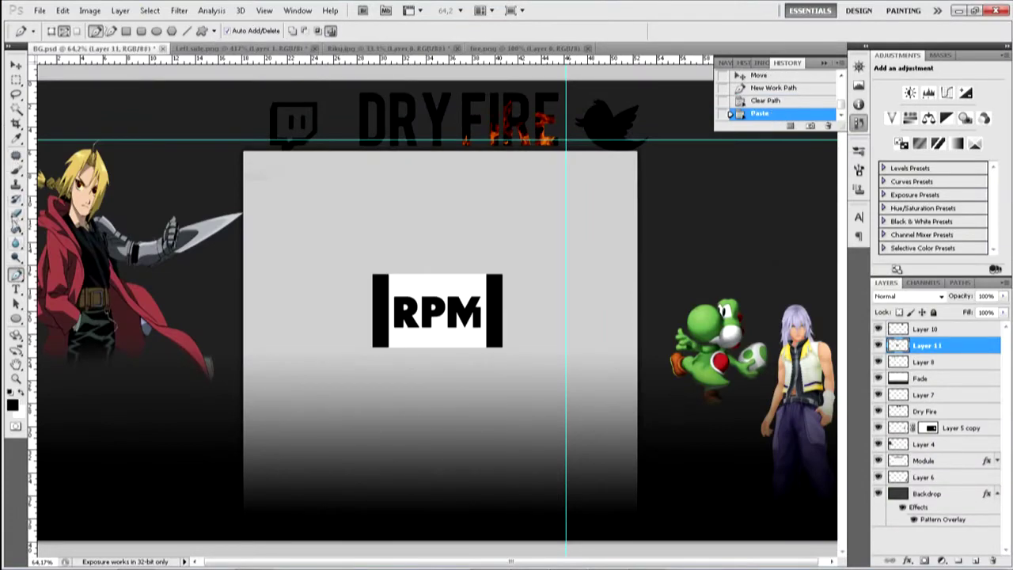
# Step: Magic-wand and cut the R, P, M letters, then clear the logo's leftover box
pyautogui.click(16, 109)
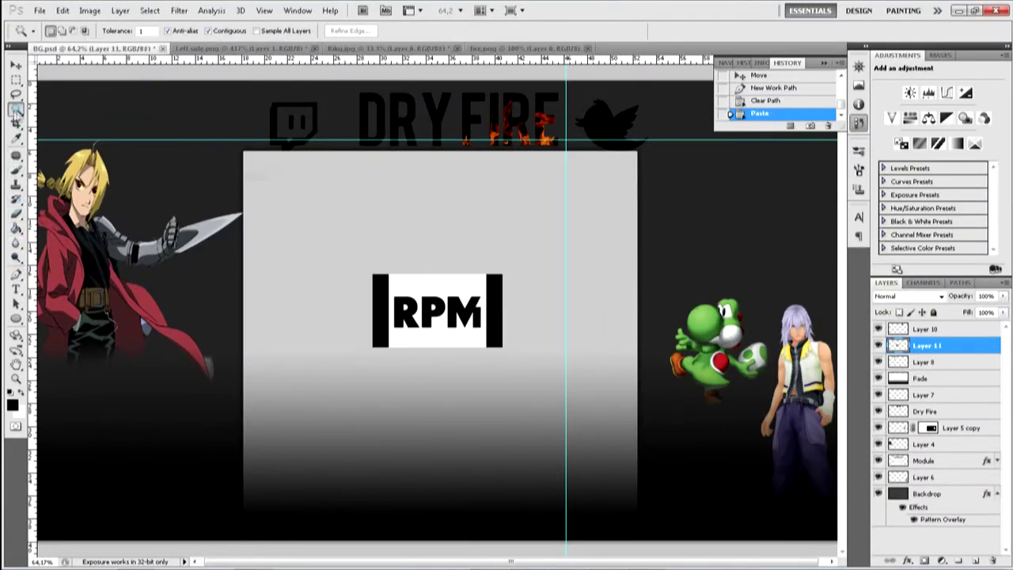
pyautogui.click(411, 315)
pyautogui.keyDown('shift'); pyautogui.click(441, 316); pyautogui.keyUp('shift')
pyautogui.keyDown('shift'); pyautogui.click(465, 317); pyautogui.keyUp('shift')
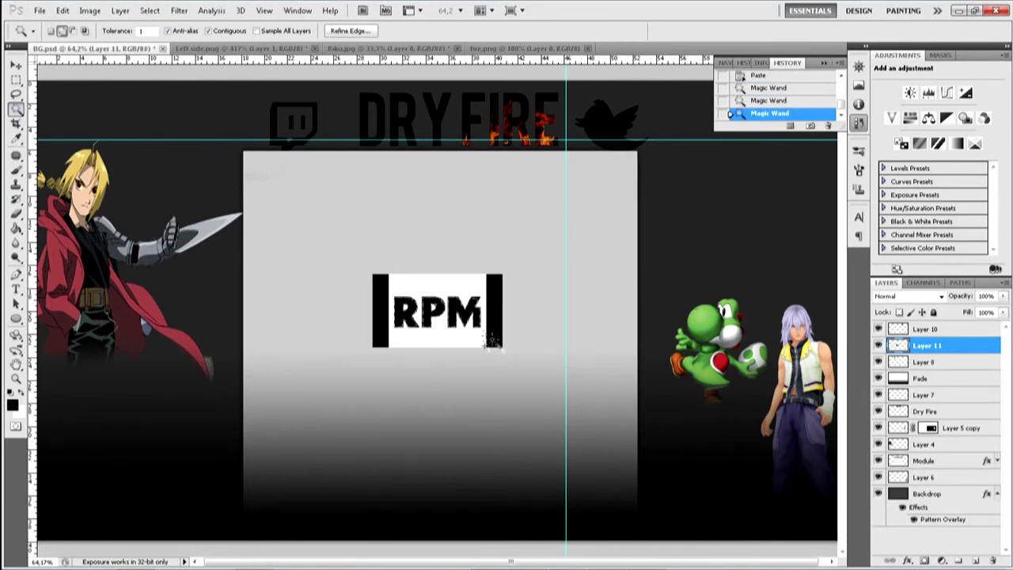
pyautogui.hotkey('ctrl', 'x')
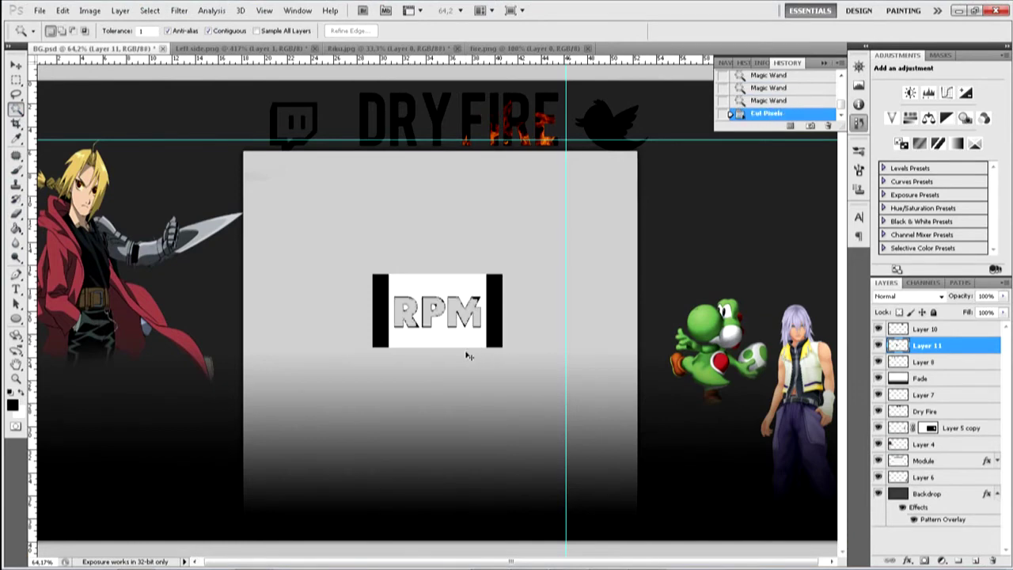
pyautogui.hotkey('ctrl', 'a')
pyautogui.press('Delete')
pyautogui.hotkey('ctrl', 'd')
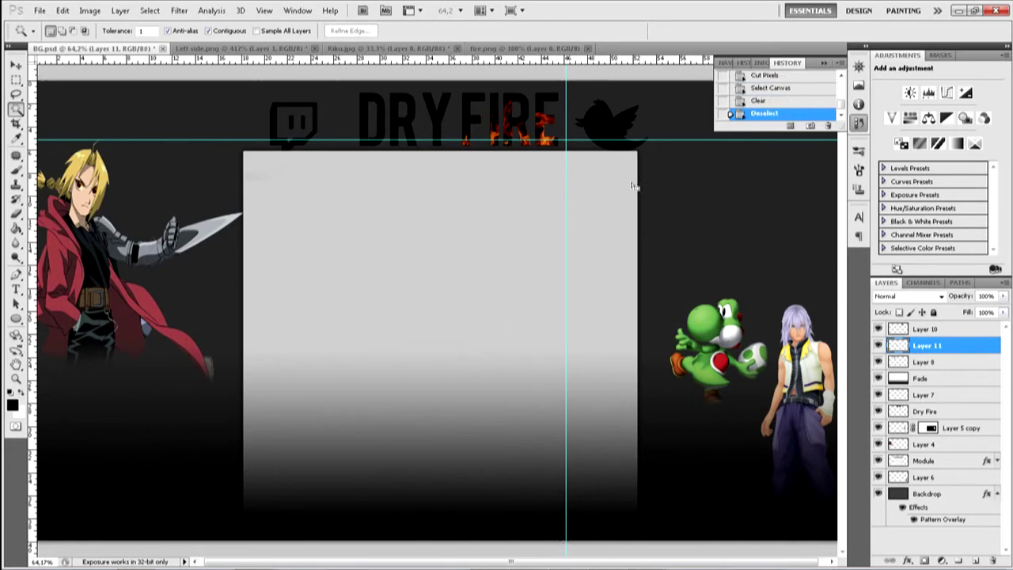
pyautogui.hotkey('ctrl', 'v')
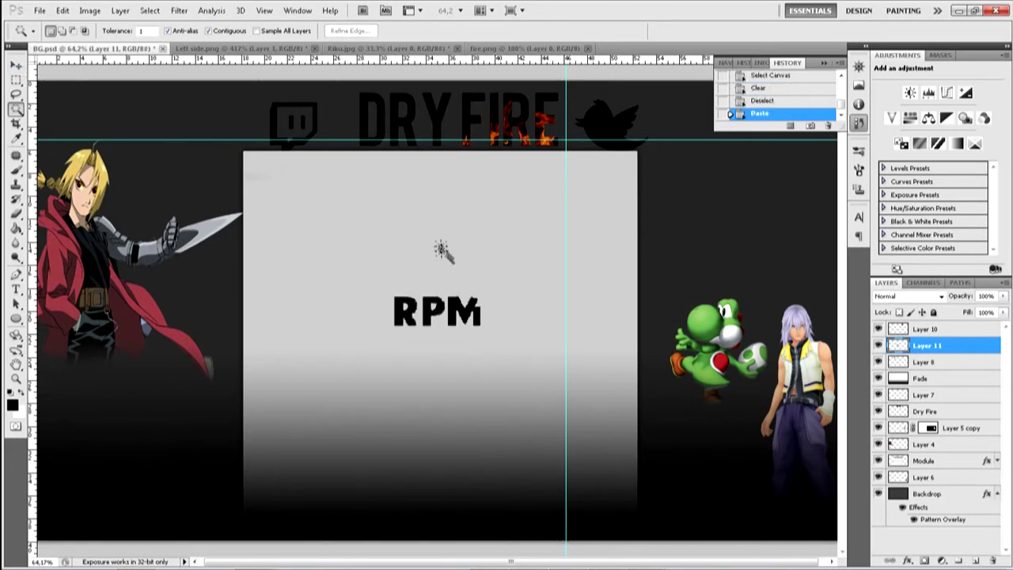
pyautogui.hotkey('ctrl', 'z')
# Step: Open the rpmnetwork.com FAQ page from the results and copy its RPM logo
pyautogui.hotkey('alt', 'Tab')
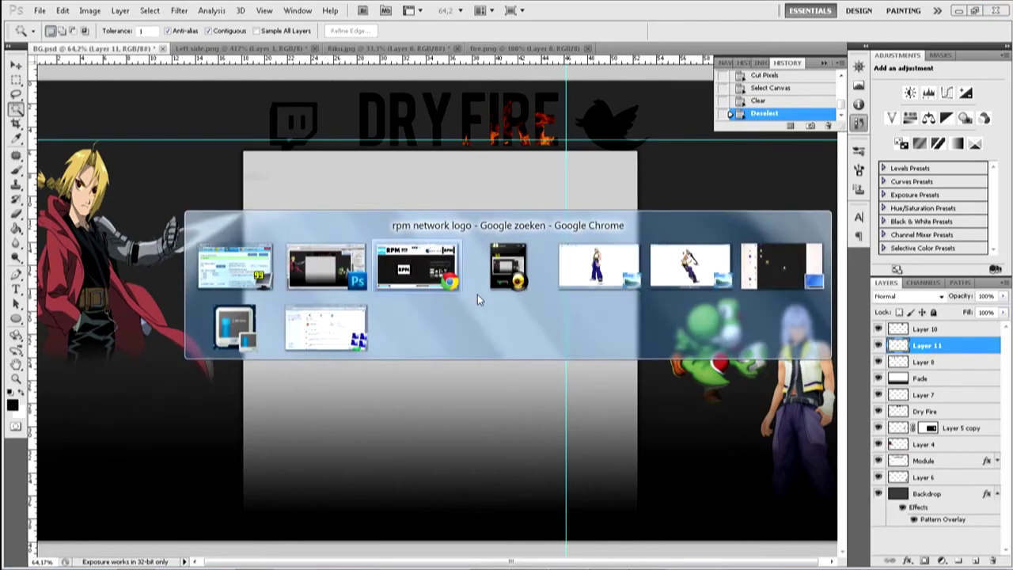
pyautogui.click(12, 27)
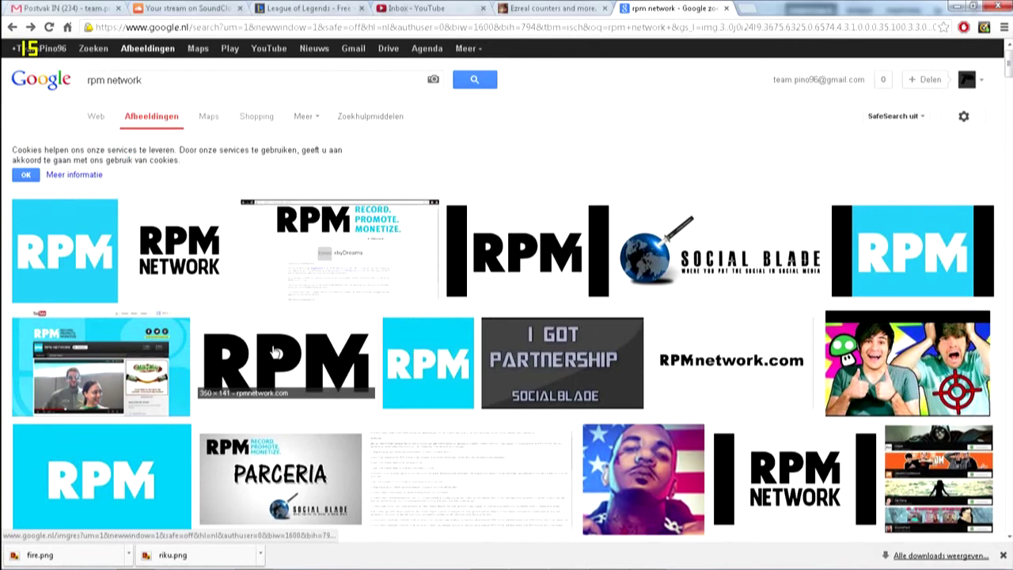
pyautogui.click(275, 352)
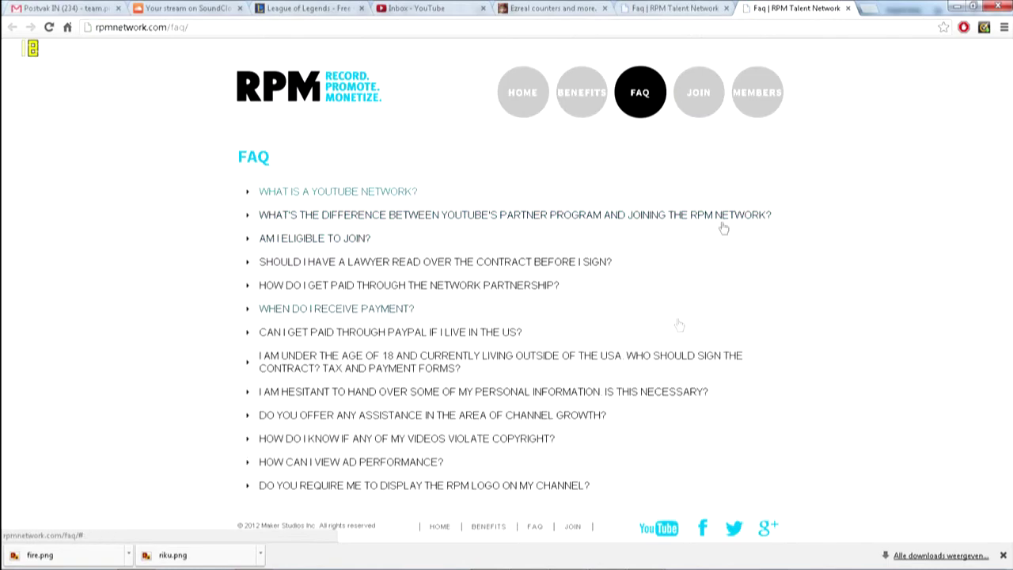
pyautogui.click(512, 484)
pyautogui.scroll(-2, 510, 482)
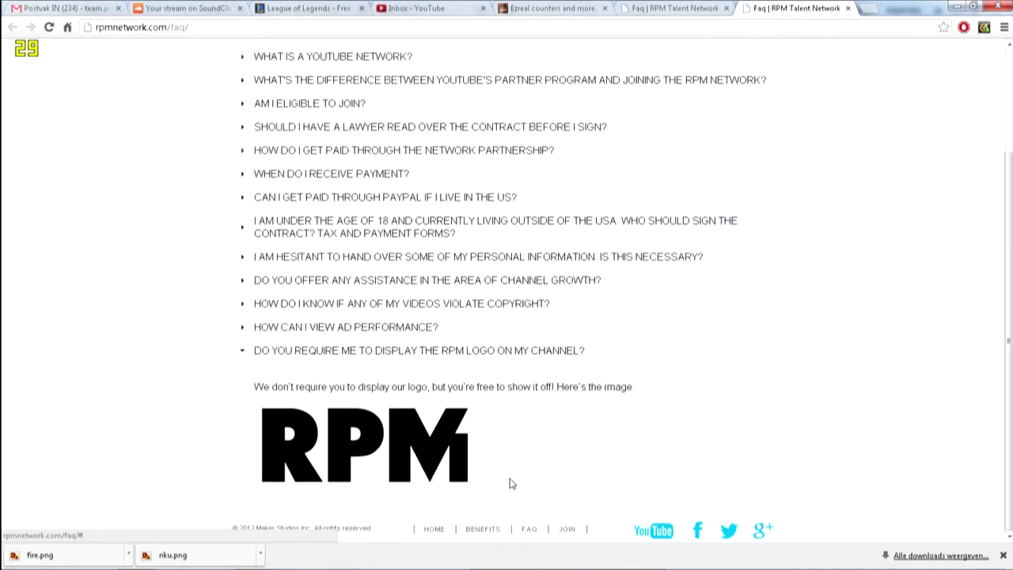
pyautogui.rightClick(454, 450)
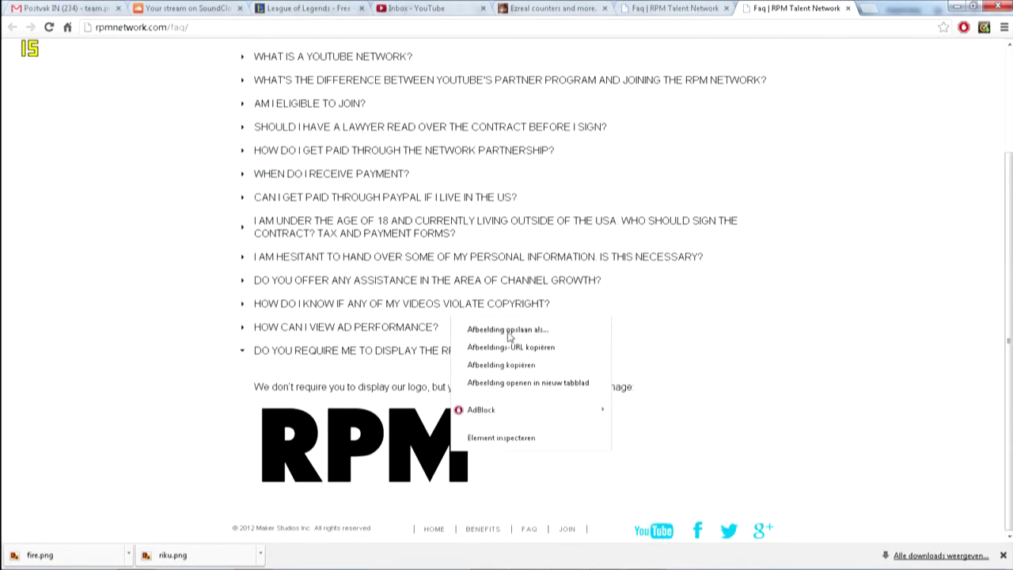
pyautogui.click(501, 366)
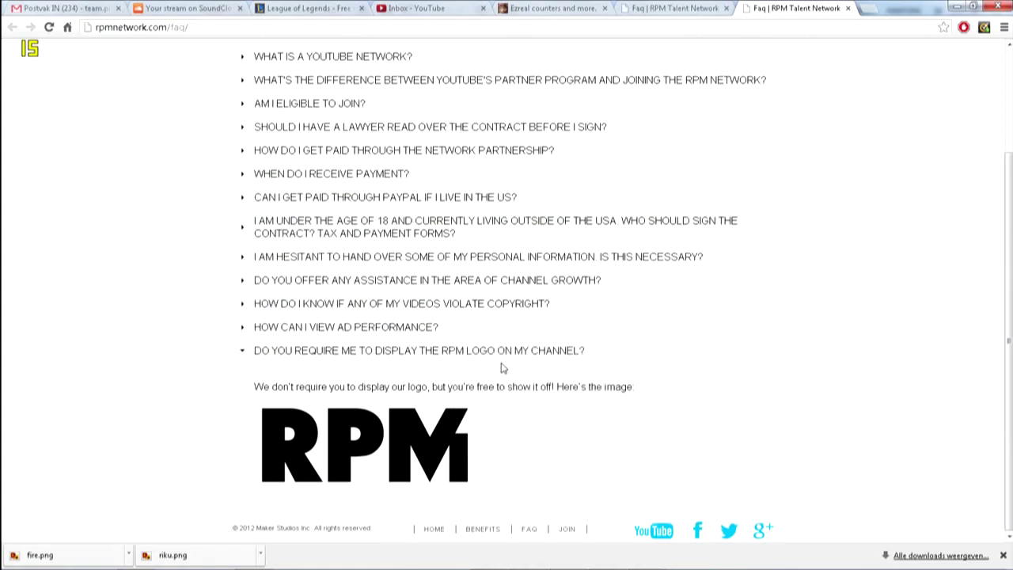
# Step: Copy the RPM logo image from the FAQ page a second time
pyautogui.hotkey('alt', 'Tab')
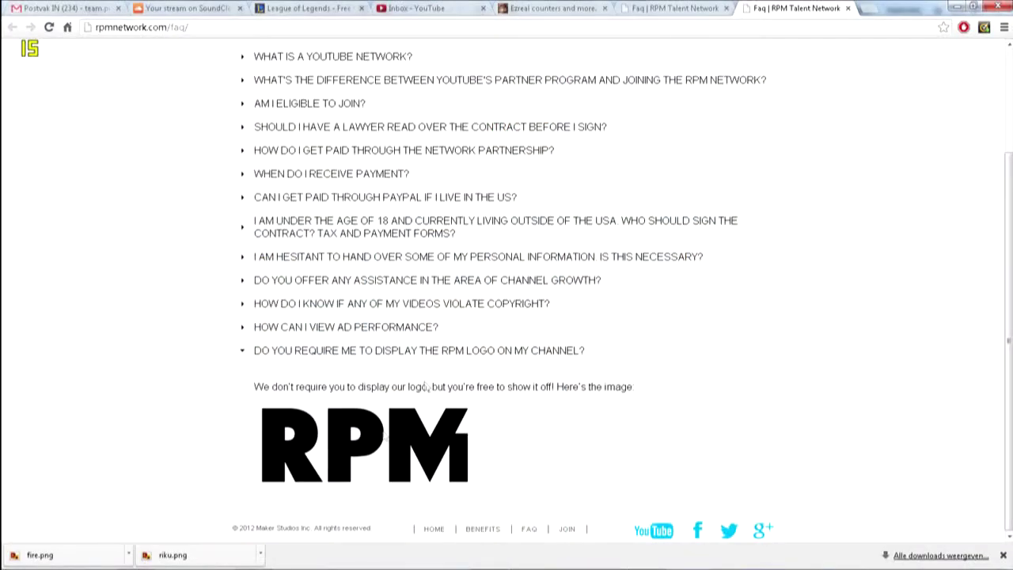
pyautogui.rightClick(383, 432)
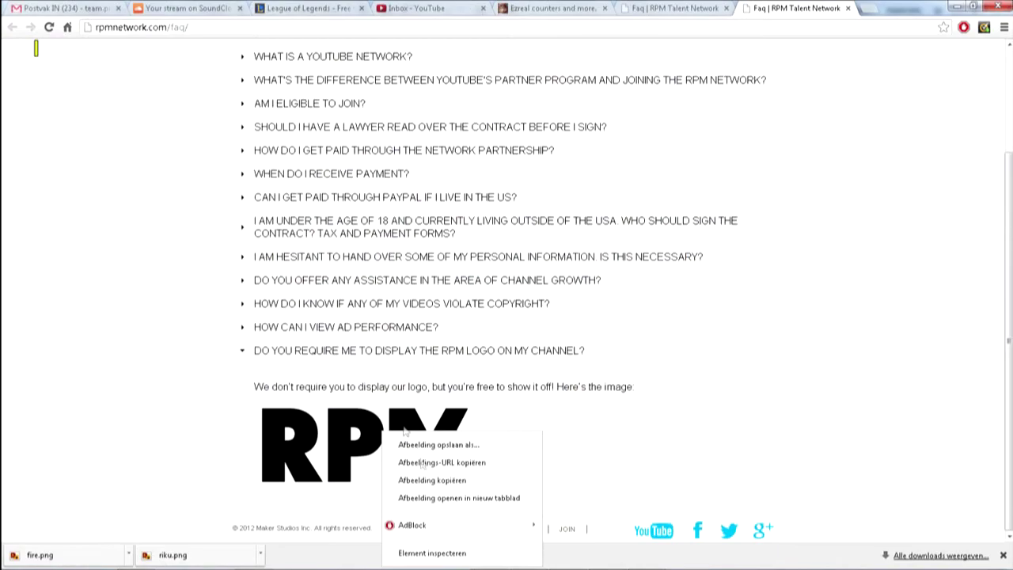
pyautogui.click(441, 480)
pyautogui.hotkey('alt', 'Tab')
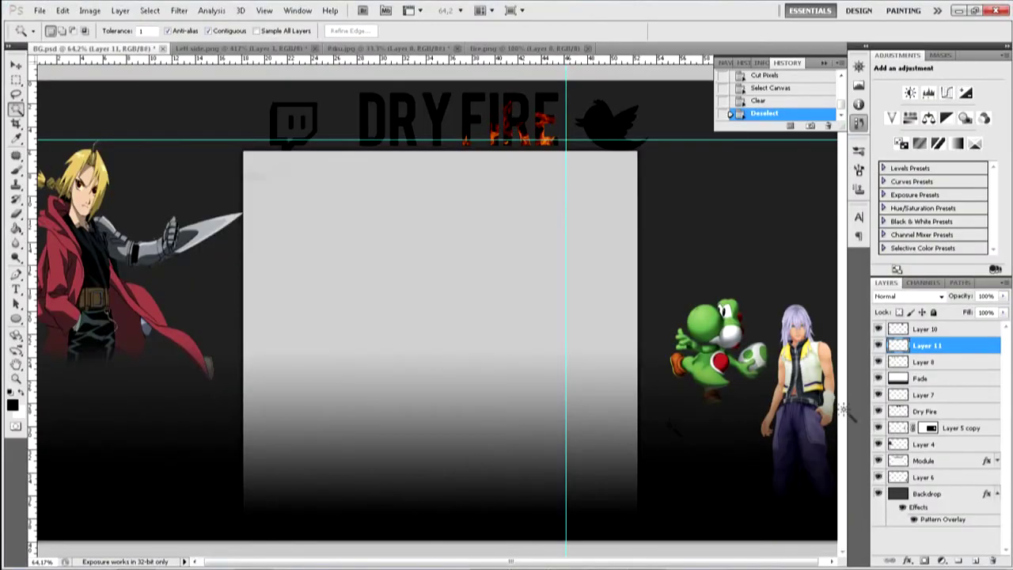
pyautogui.hotkey('alt', 'Tab')
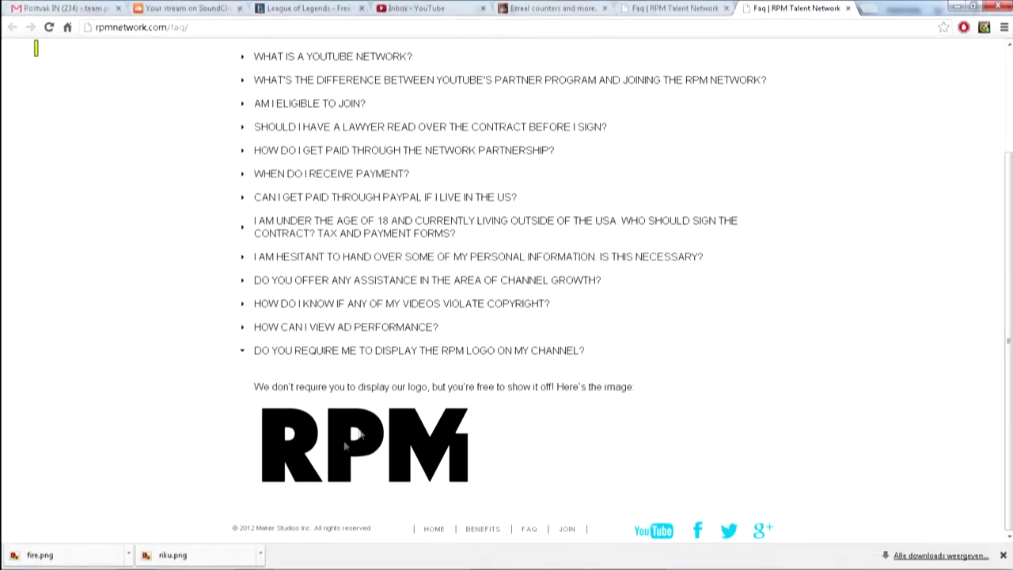
# Step: Save the RPM logo as rpm-faq-logo.png and switch back to Photoshop
pyautogui.rightClick(352, 435)
pyautogui.click(405, 318)
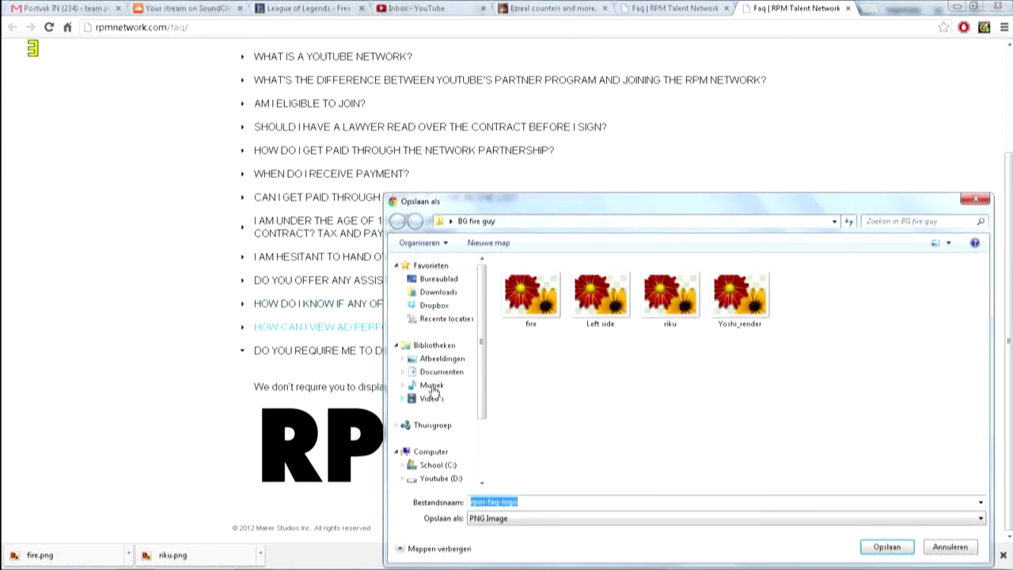
pyautogui.click(884, 546)
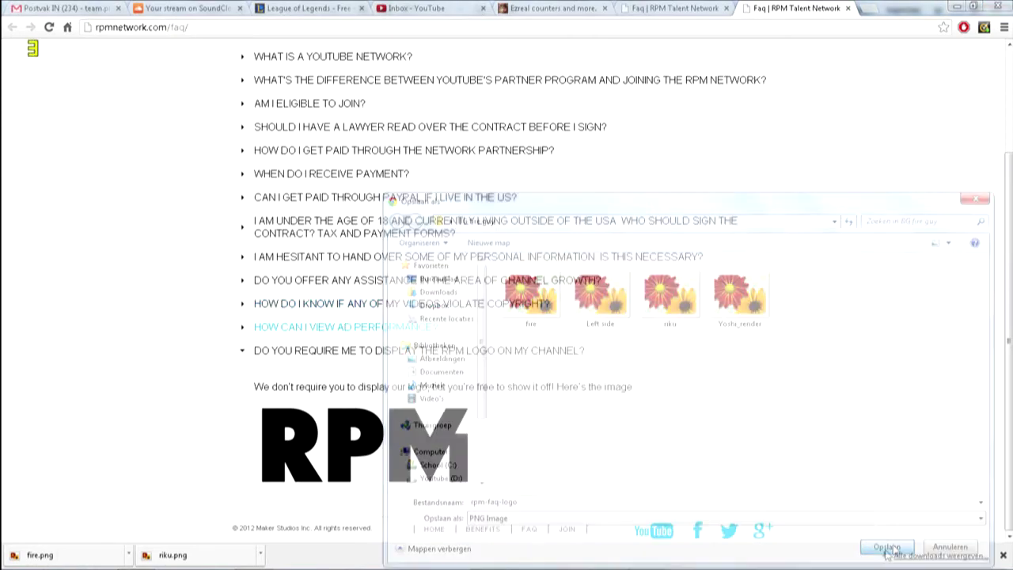
pyautogui.moveTo(111, 565)
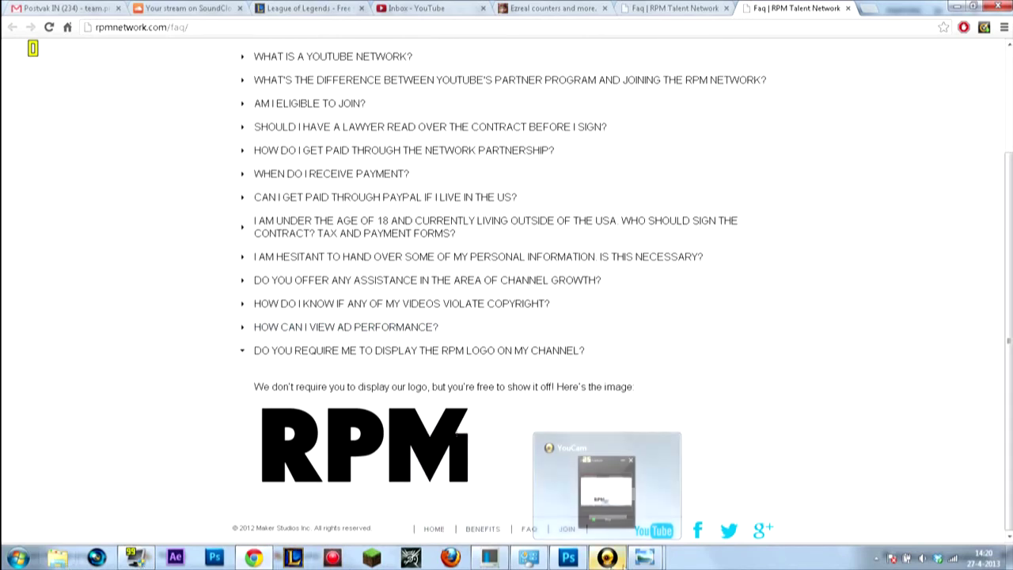
pyautogui.click(568, 558)
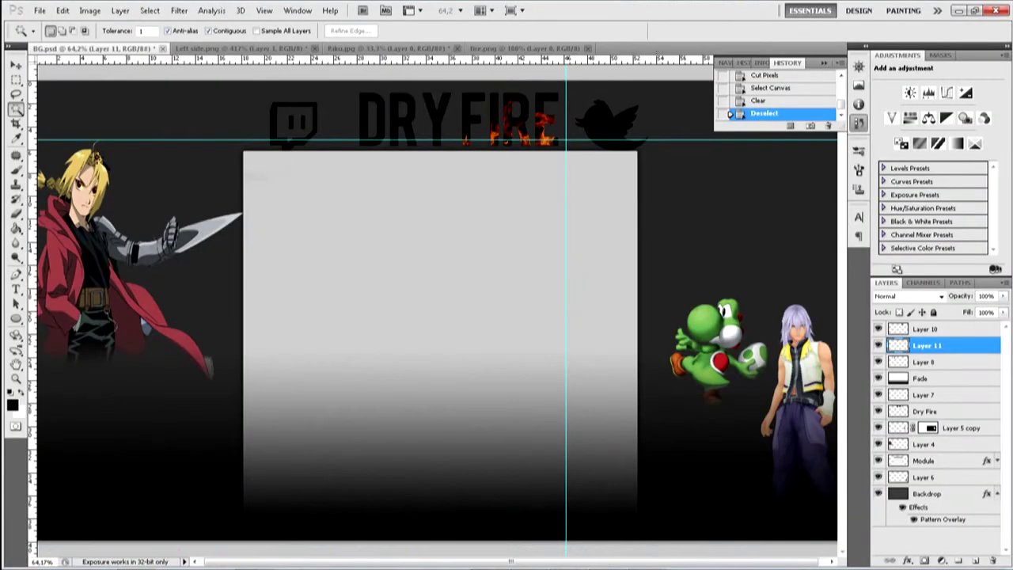
# Step: Open rpm-faq-logo.png from the File > Open dialog as a separate document
pyautogui.click(41, 11)
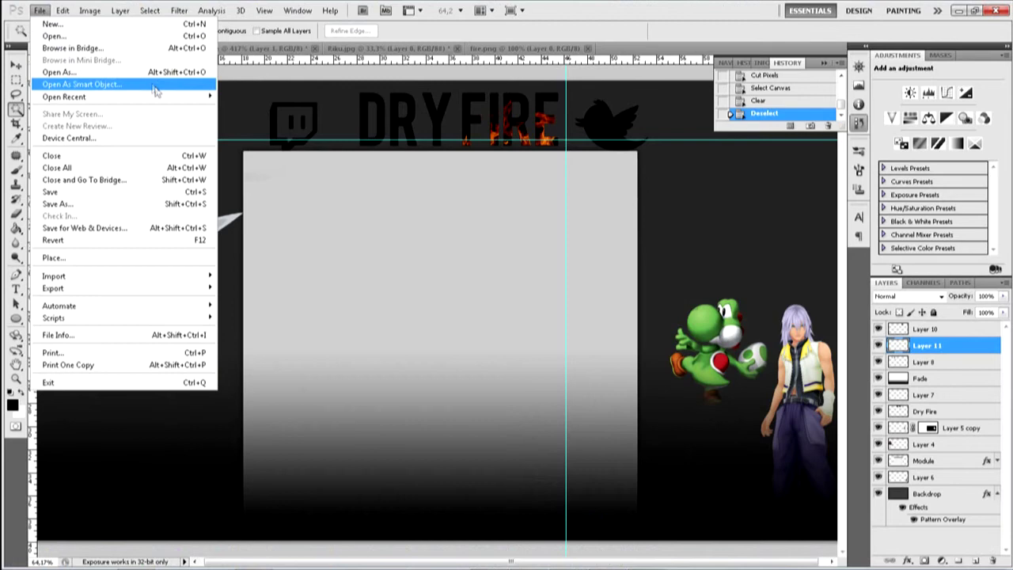
pyautogui.click(96, 39)
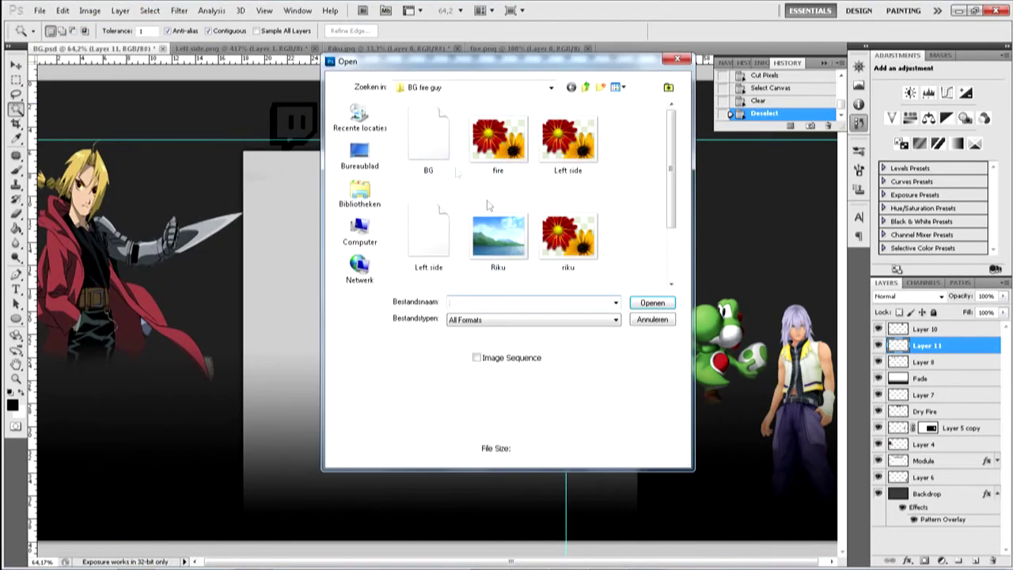
pyautogui.scroll(-3, 667, 179)
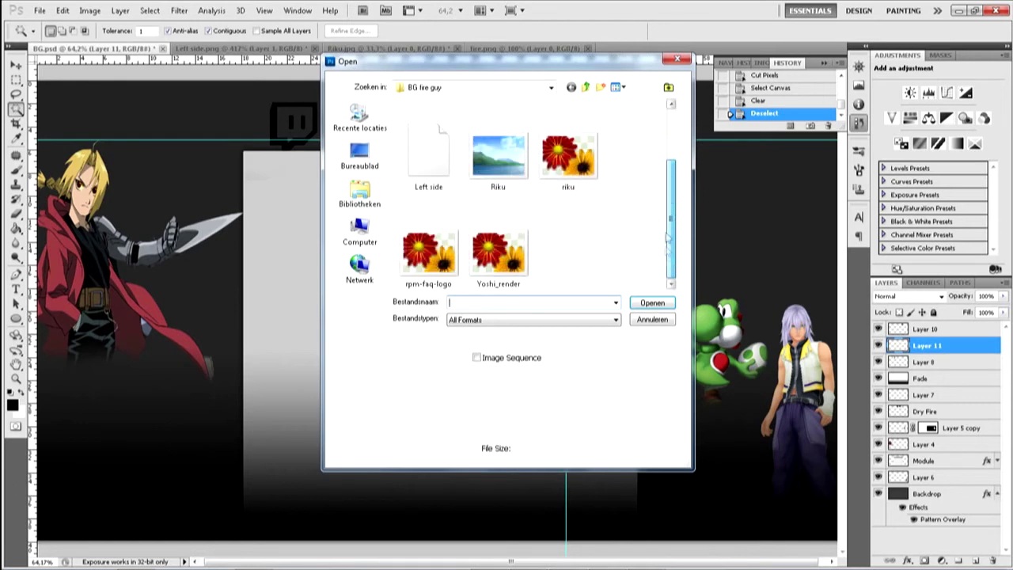
pyautogui.doubleClick(429, 254)
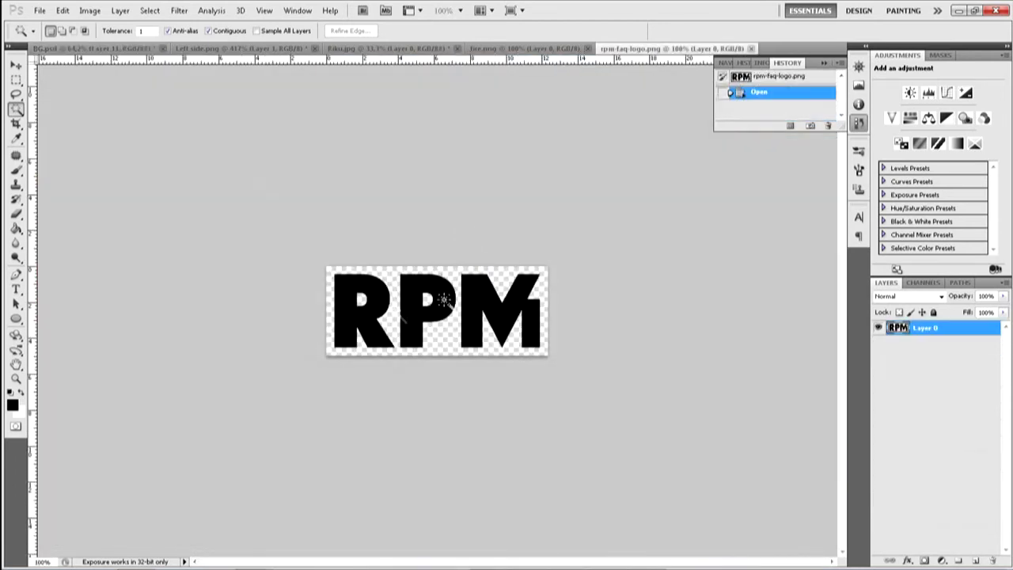
# Step: Copy the whole RPM logo and paste it into the BG.psd banner
pyautogui.hotkey('ctrl', 'a')
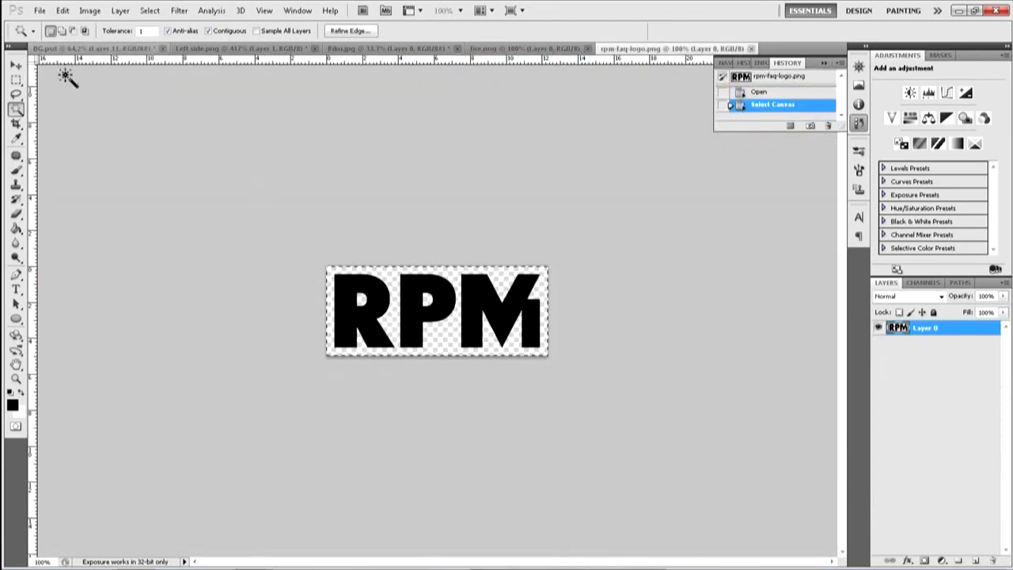
pyautogui.click(103, 48)
pyautogui.hotkey('ctrl', 'v')
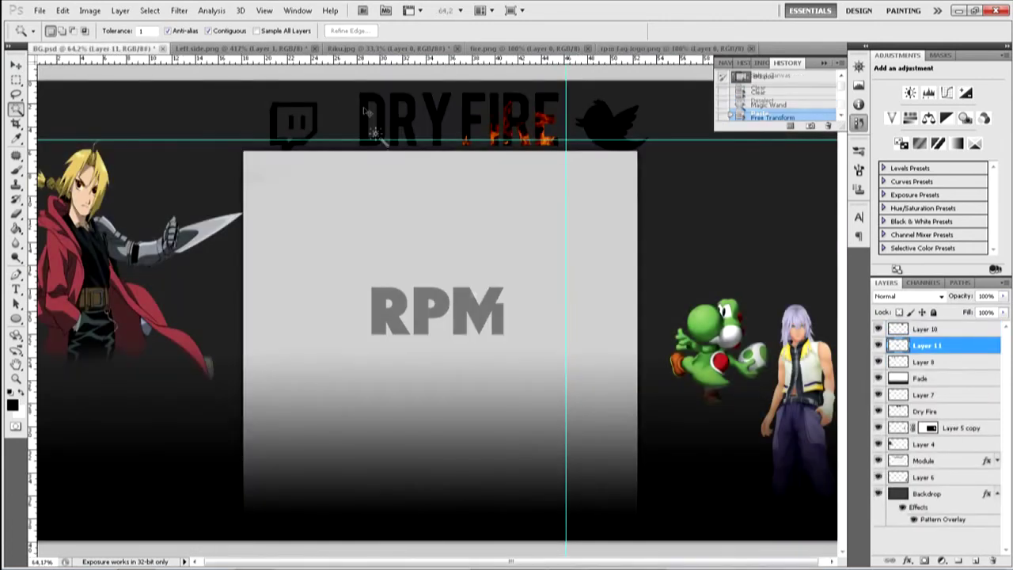
# Step: Move the RPM logo up above the DRY FIRE title and scale it to about 21%
pyautogui.click(426, 224)
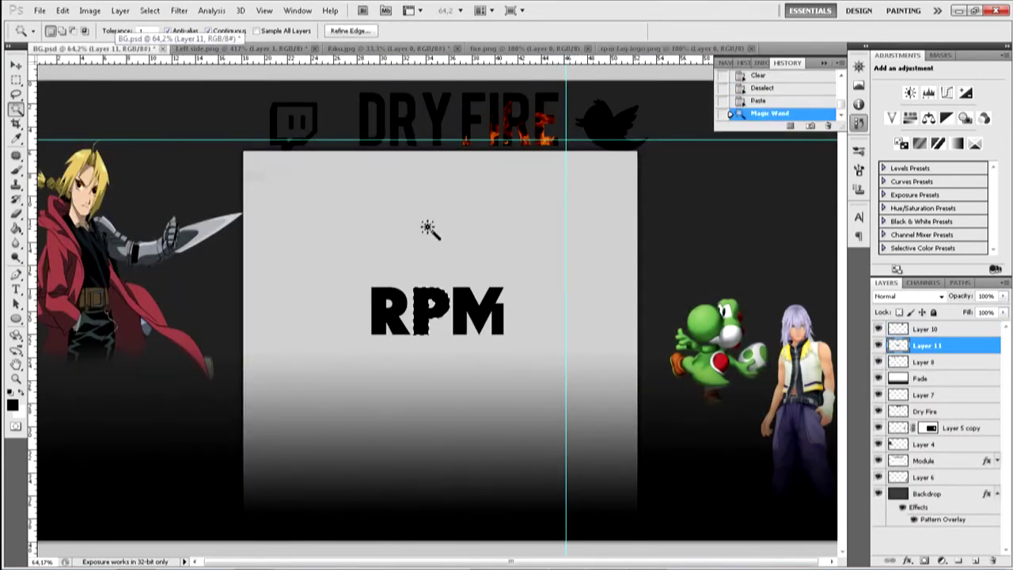
pyautogui.hotkey('ctrl', 'a')
pyautogui.press('v')
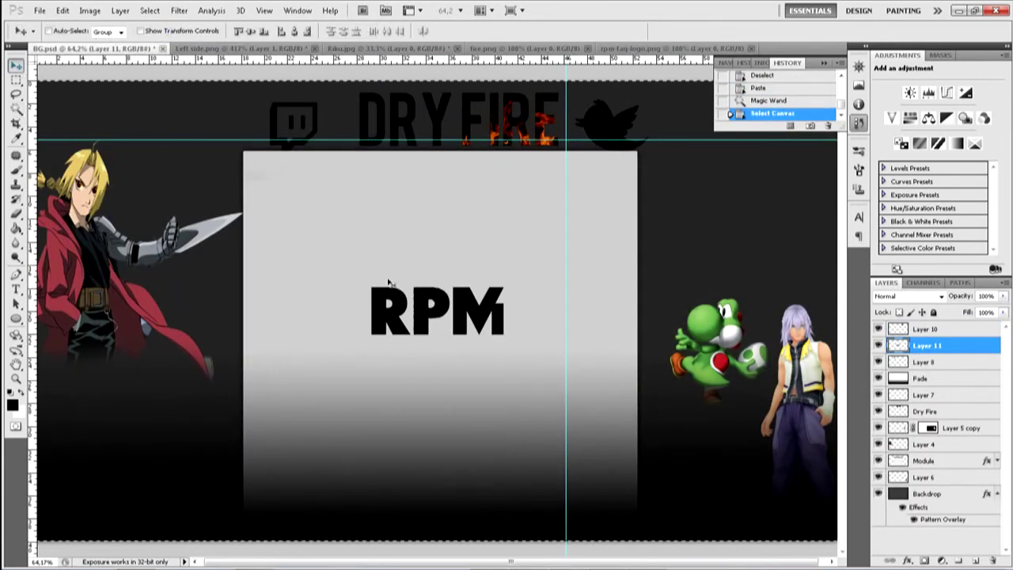
pyautogui.moveTo(422, 304); pyautogui.dragTo(446, 89)
pyautogui.hotkey('ctrl', 't')
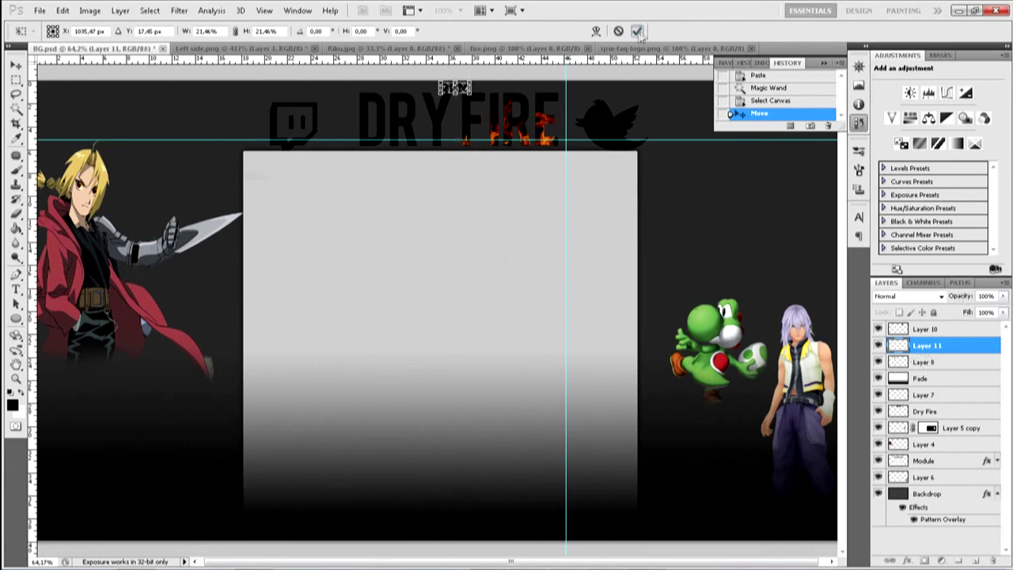
pyautogui.press('Return')
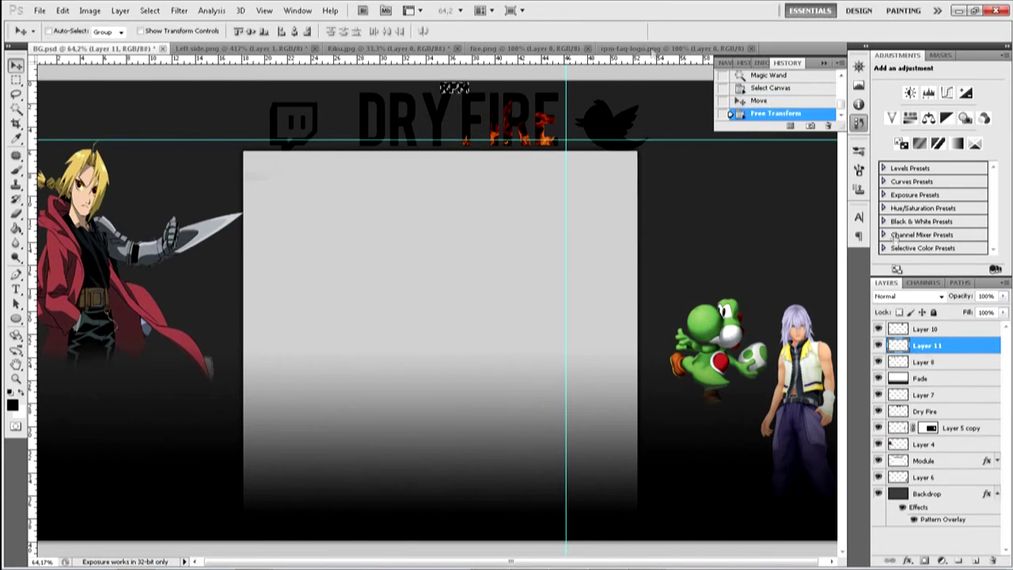
# Step: Select both the Dry Fire and Layer 7 layers with no active selection
pyautogui.click(932, 412)
pyautogui.hotkey('ctrl', 't')
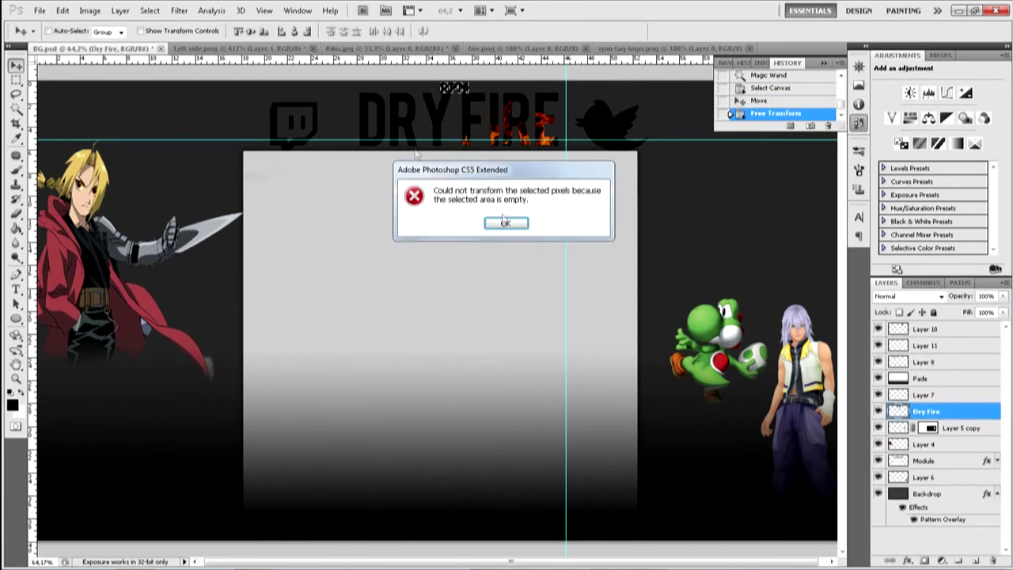
pyautogui.click(507, 227)
pyautogui.keyDown('shift'); pyautogui.click(913, 393); pyautogui.keyUp('shift')
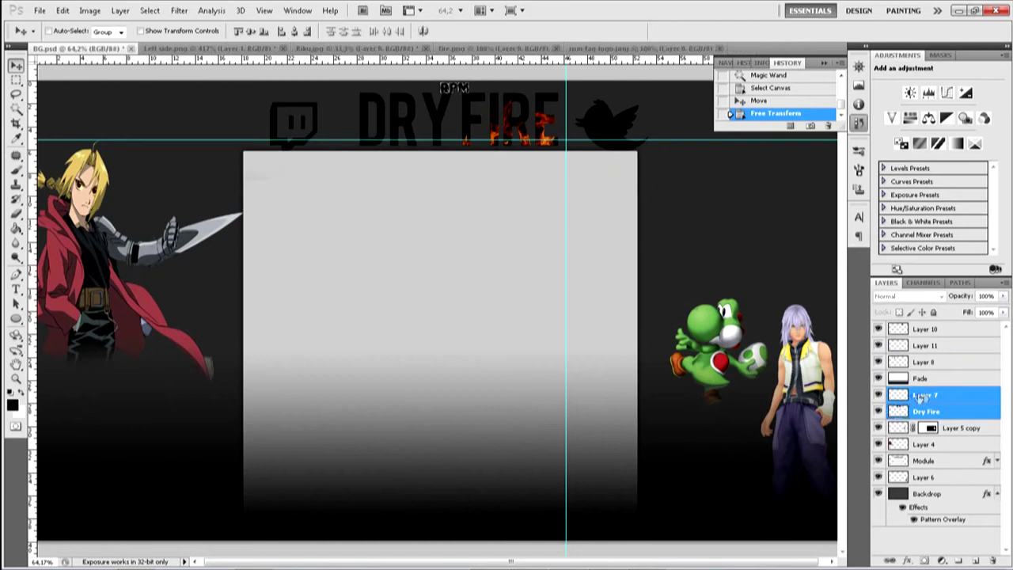
pyautogui.click(16, 80)
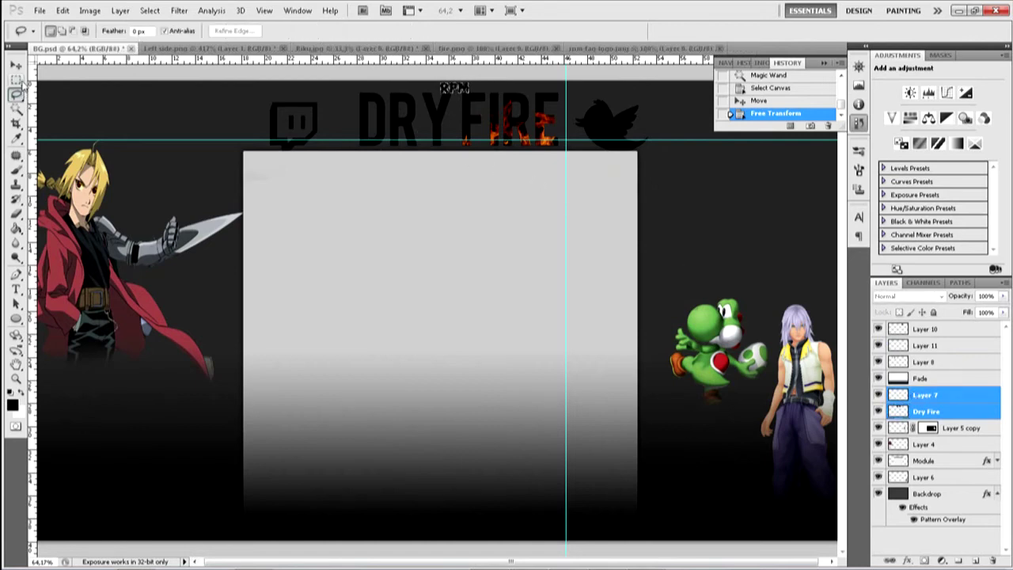
pyautogui.click(274, 227)
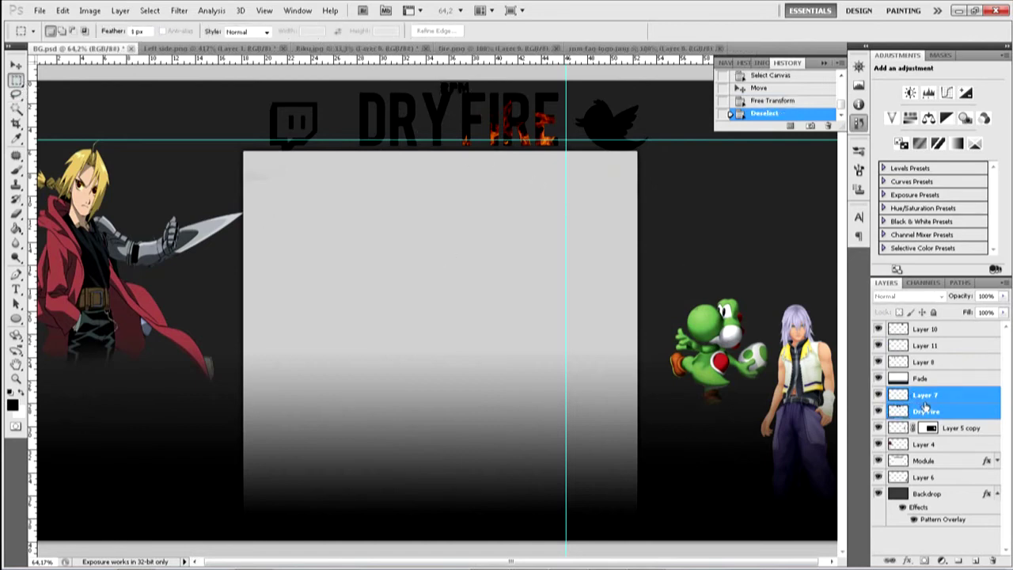
# Step: Scale the title and fire to 75.5% and centre them on a new vertical guide
pyautogui.hotkey('ctrl', 't')
pyautogui.moveTo(353, 94); pyautogui.dragTo(393, 130)
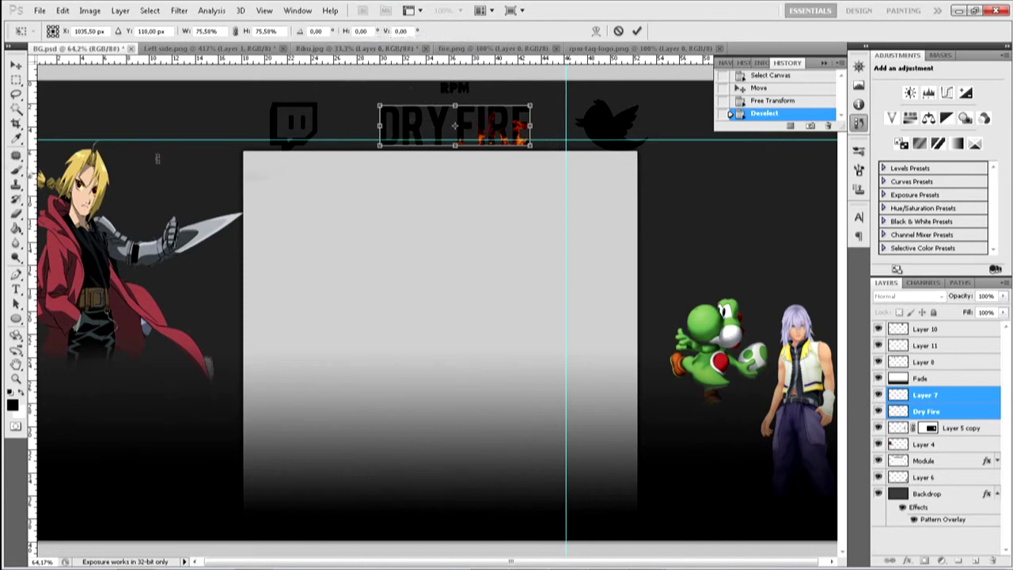
pyautogui.moveTo(33, 193); pyautogui.dragTo(447, 185)
pyautogui.moveTo(419, 124); pyautogui.dragTo(413, 124)
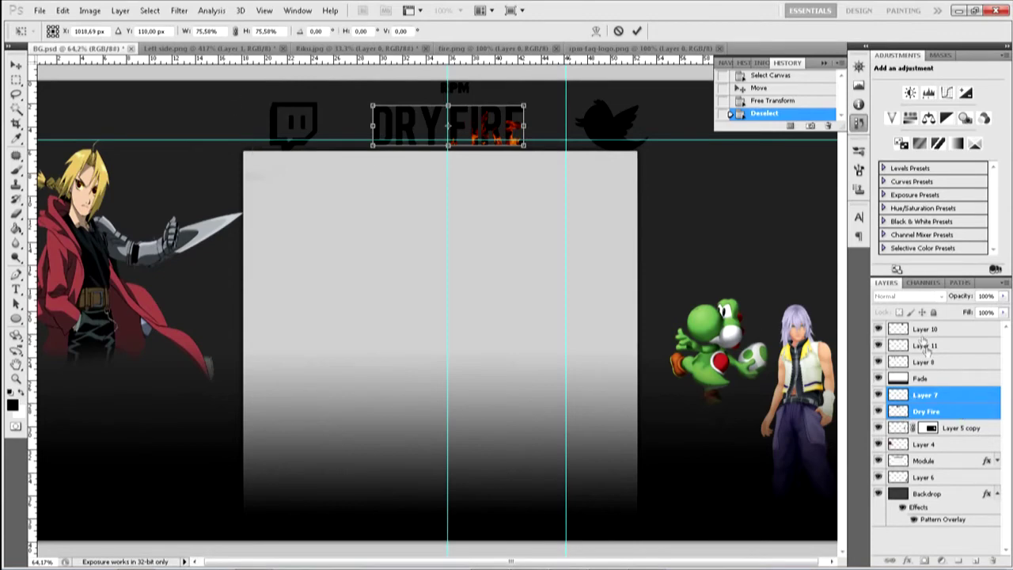
# Step: Apply the title resize and nudge the Twitch logo (Layer 8) slightly right
pyautogui.click(638, 32)
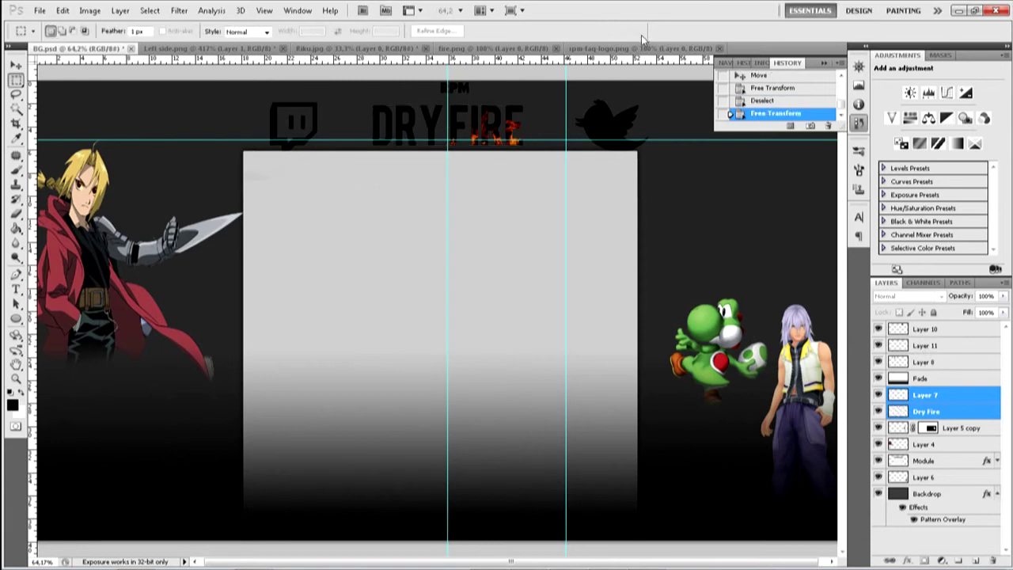
pyautogui.click(936, 347)
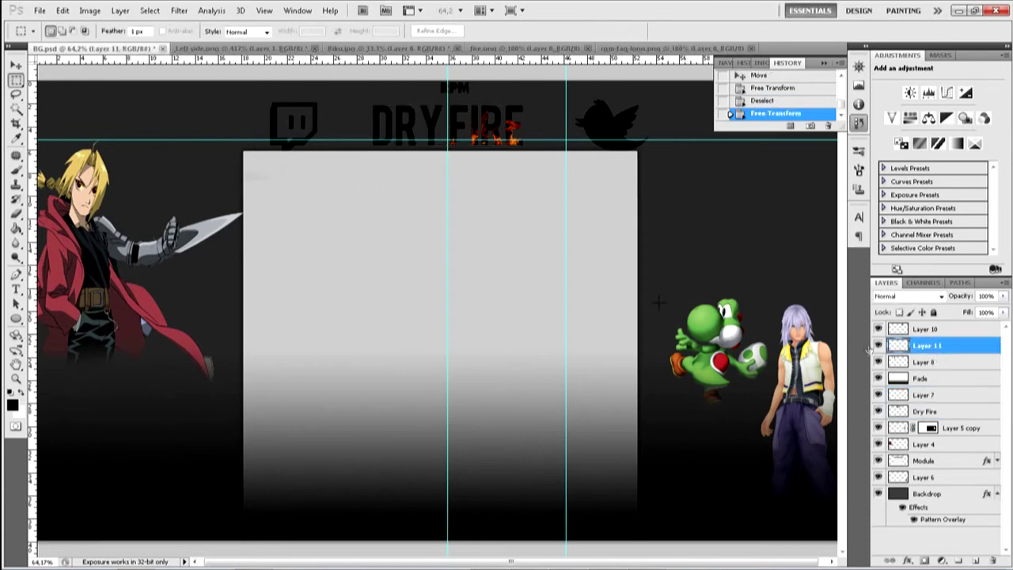
pyautogui.click(946, 363)
pyautogui.click(16, 64)
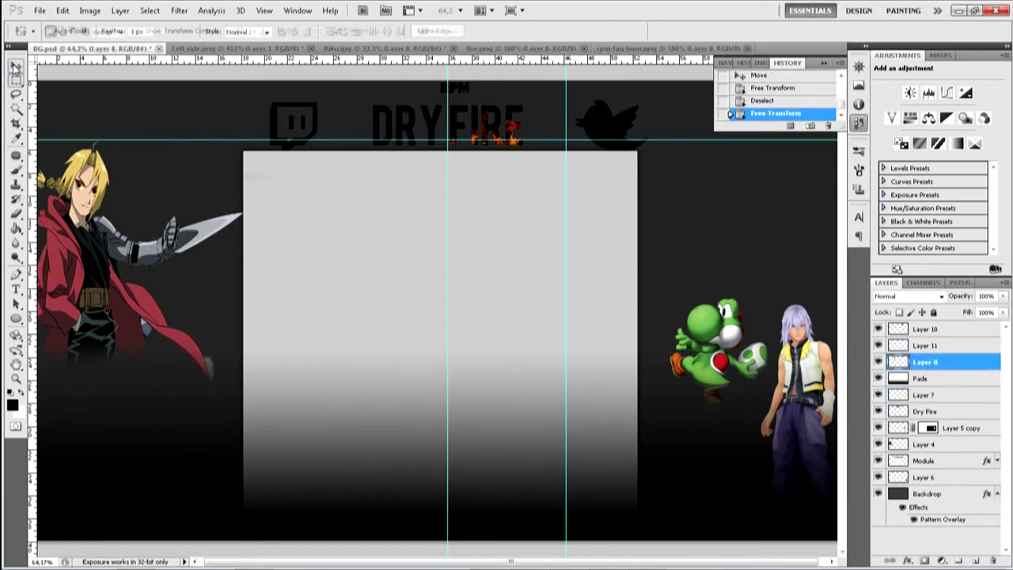
pyautogui.moveTo(297, 135); pyautogui.dragTo(304, 136)
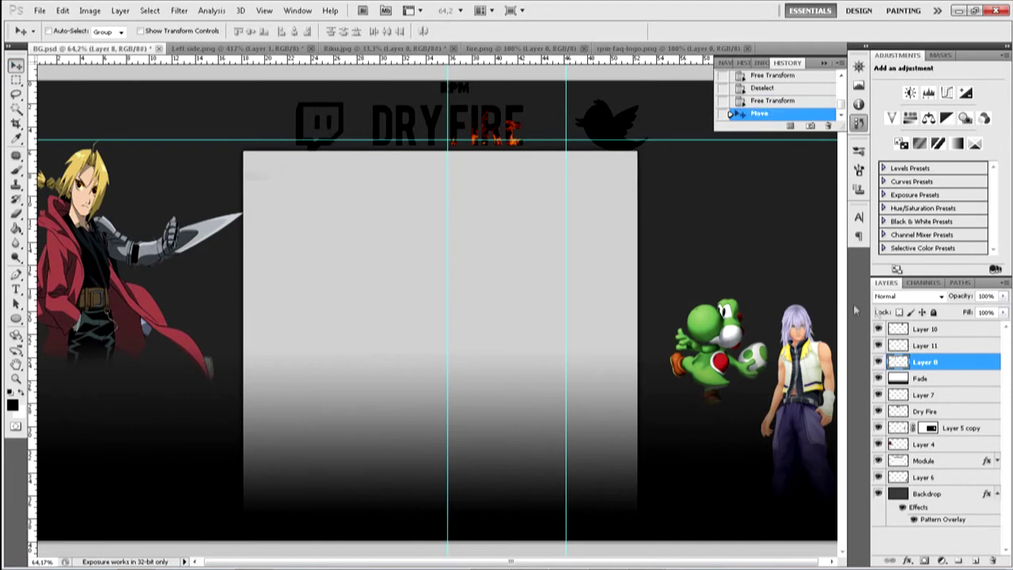
# Step: Move the Twitter bird (Layer 10) closer to the title and scale it to about 94%
pyautogui.click(917, 328)
pyautogui.moveTo(587, 129); pyautogui.dragTo(565, 125)
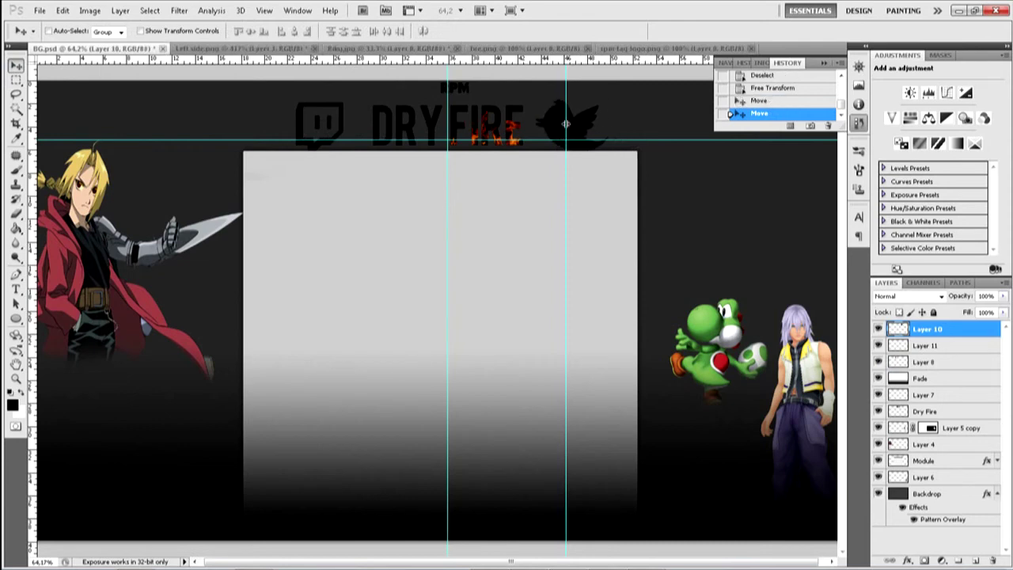
pyautogui.hotkey('ctrl', 't')
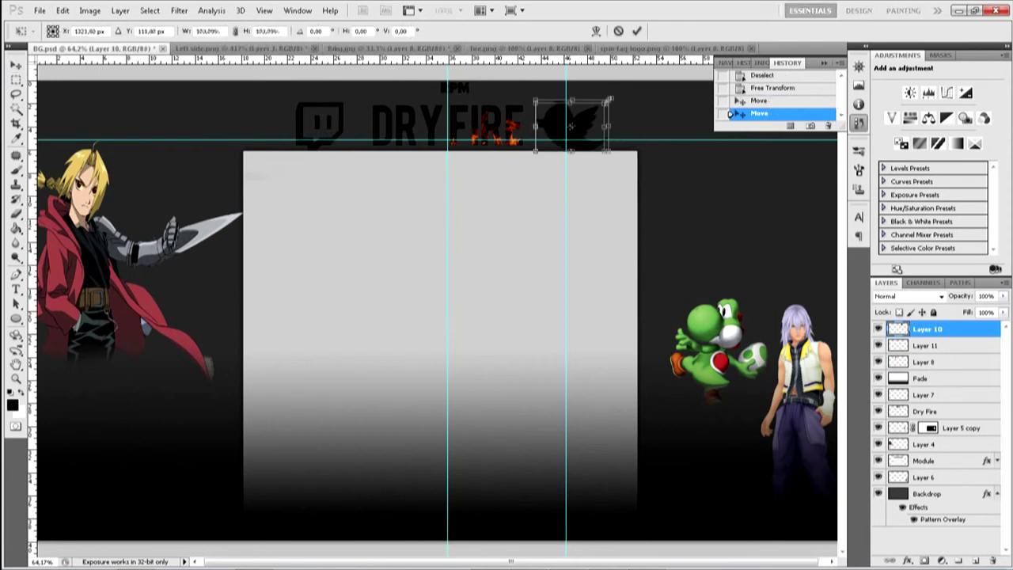
pyautogui.moveTo(610, 99); pyautogui.dragTo(605, 102)
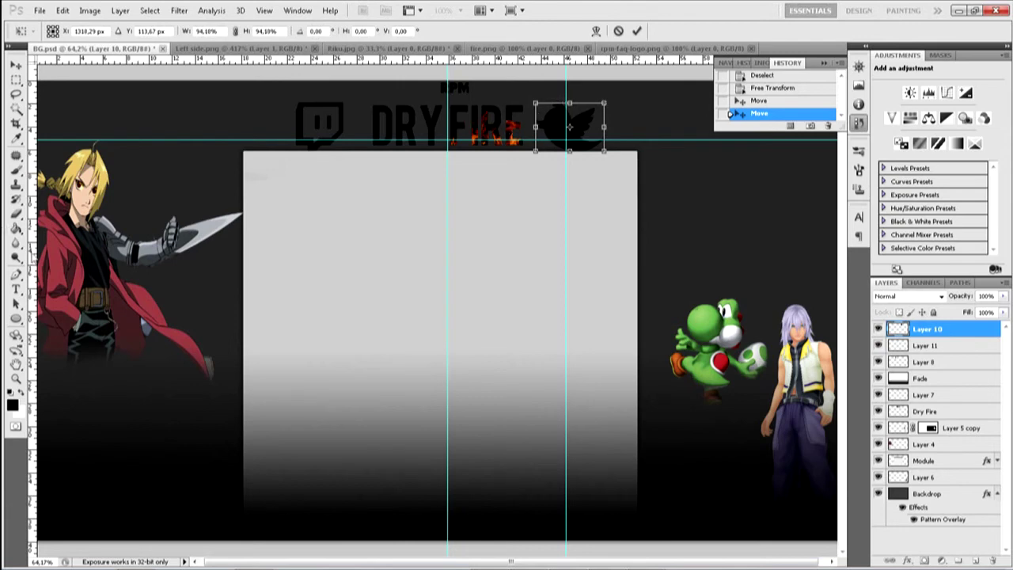
pyautogui.click(18, 290)
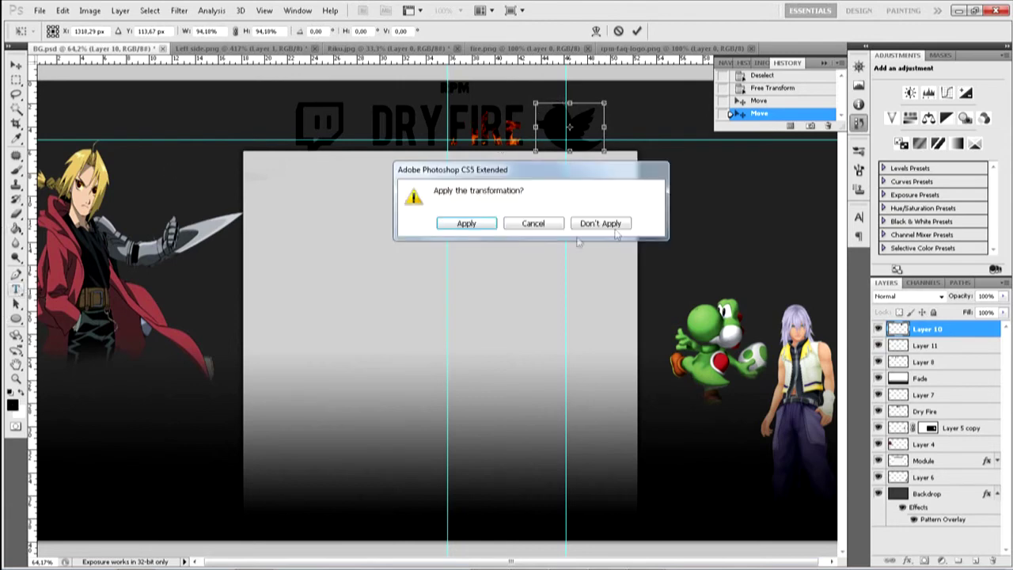
pyautogui.click(546, 224)
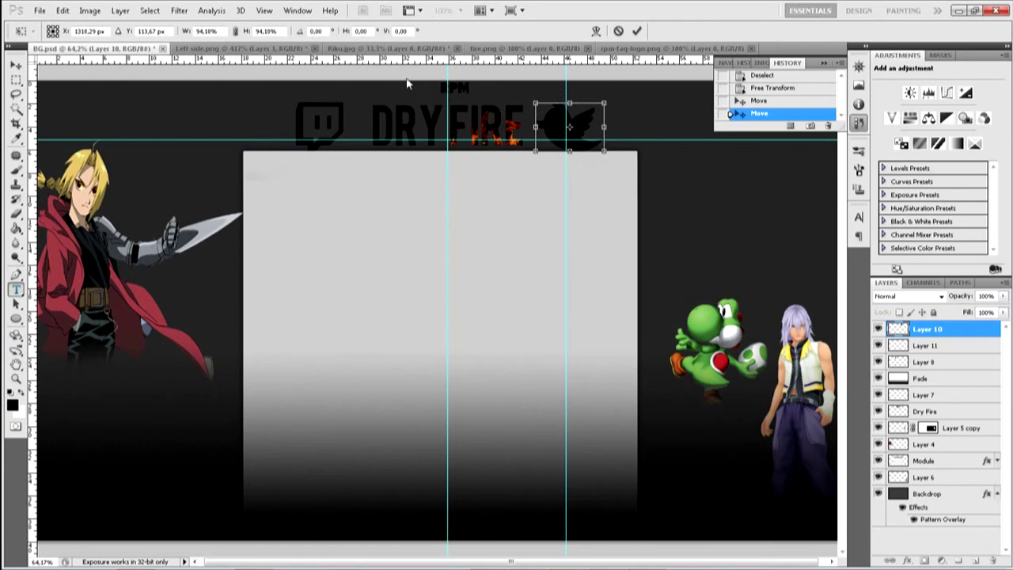
pyautogui.press('Return')
# Step: Type 'STARTING SOON' above the title and set its size to 18 pt
pyautogui.click(385, 91)
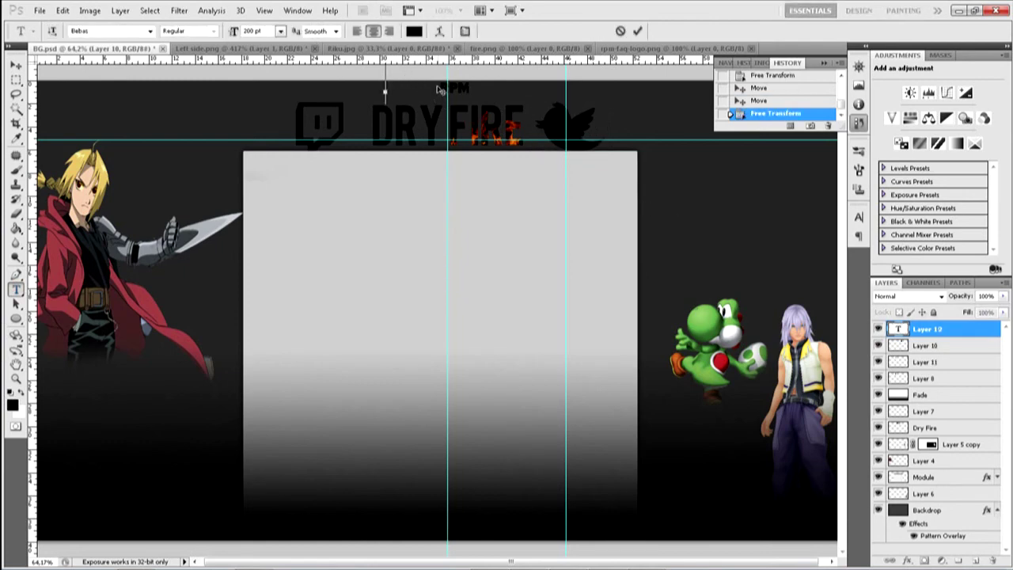
pyautogui.write('STARTING')
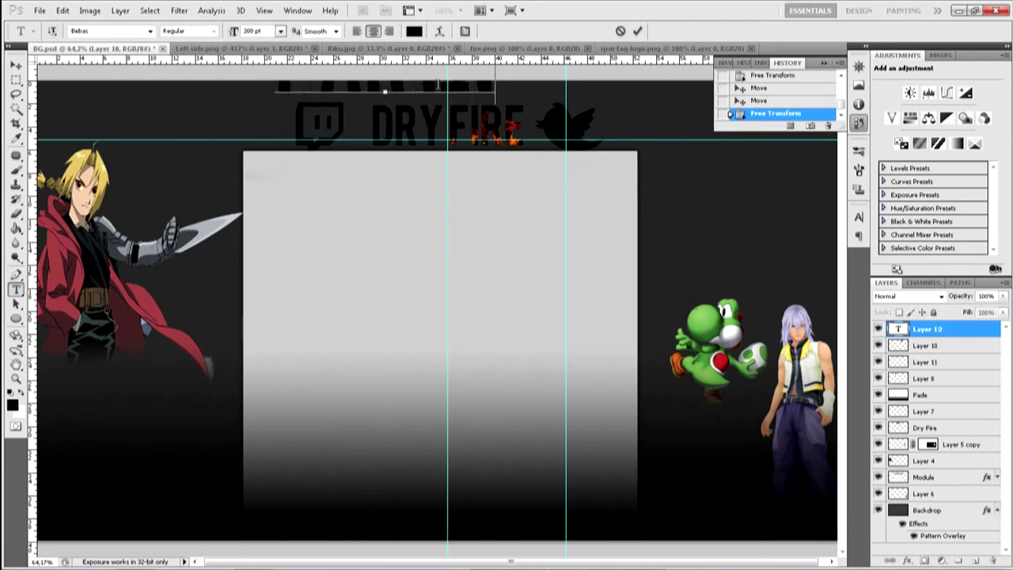
pyautogui.write(' SOON')
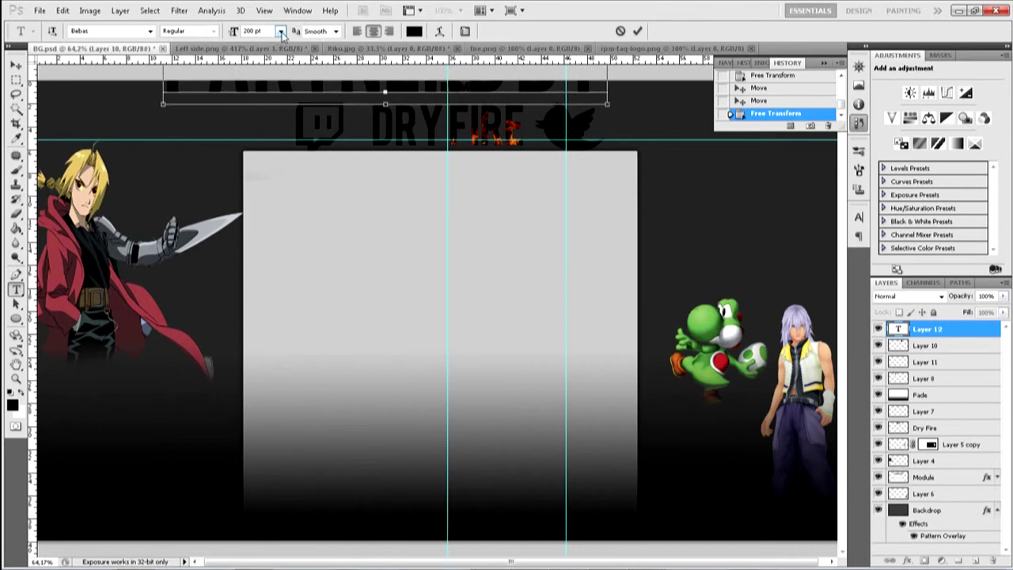
pyautogui.hotkey('ctrl', 'a')
pyautogui.click(280, 31)
pyautogui.click(271, 106)
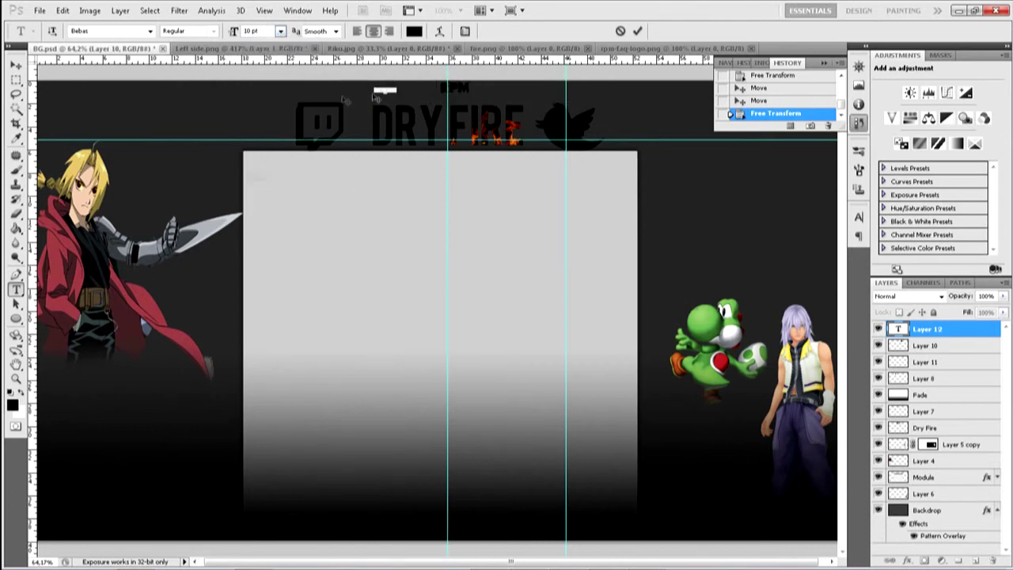
pyautogui.click(281, 32)
pyautogui.click(271, 162)
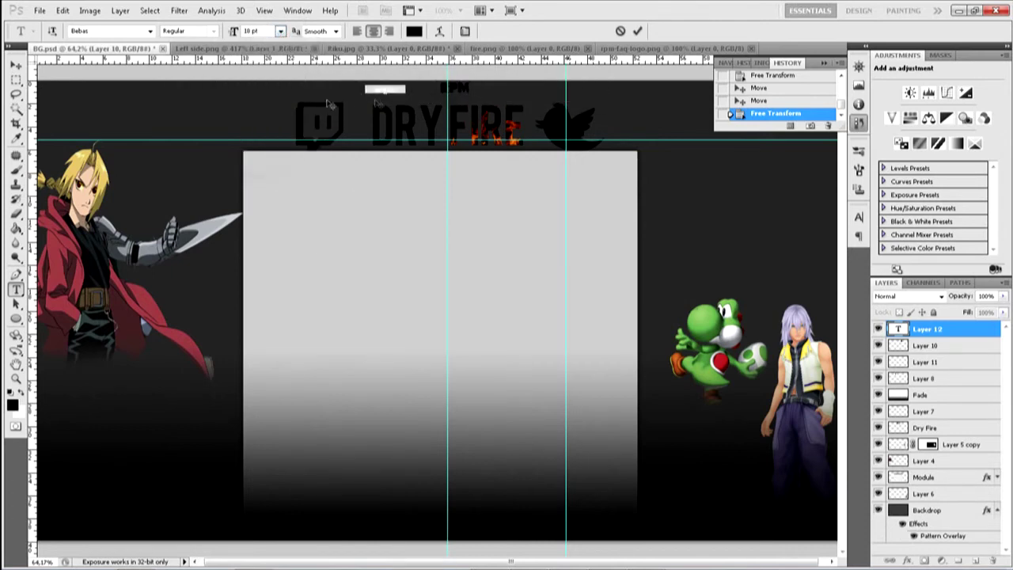
# Step: Move the small text line just left of the RPM mark above DRY FIRE
pyautogui.moveTo(393, 106); pyautogui.dragTo(422, 106)
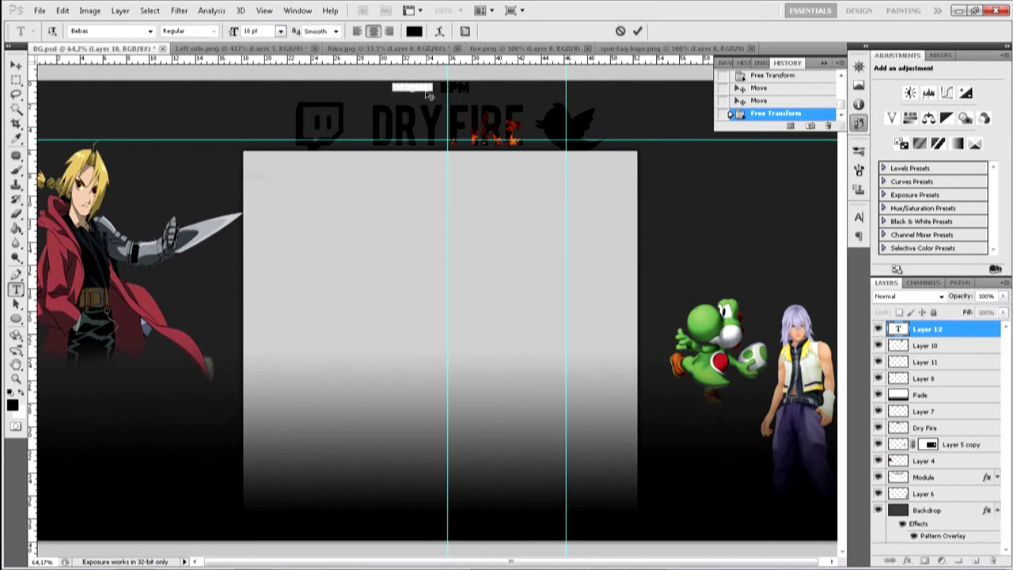
pyautogui.click(425, 87)
pyautogui.hotkey('alt', 'Tab')
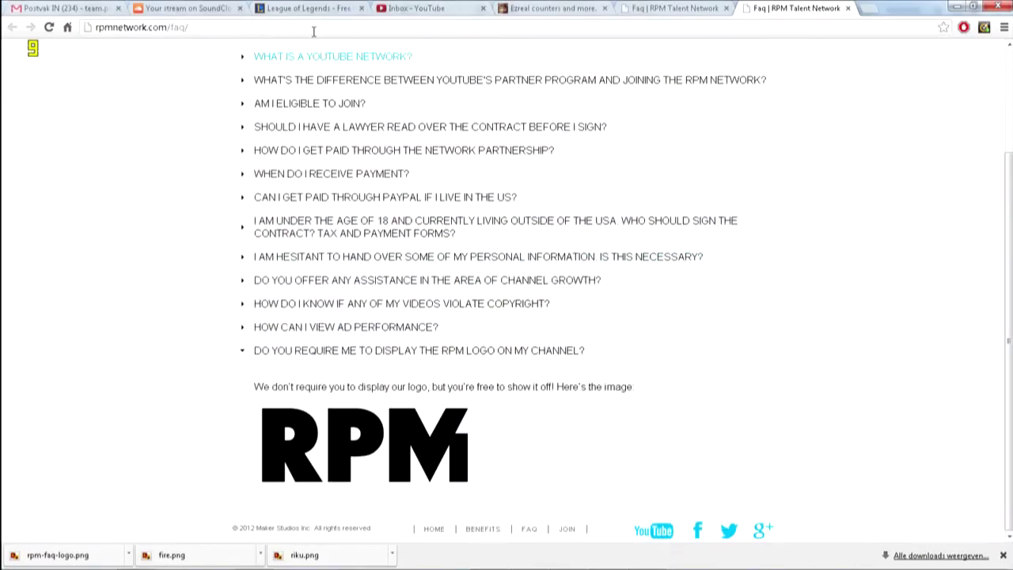
# Step: Go to YouTube's Video Manager channel settings Features page showing the Partner status
pyautogui.click(427, 8)
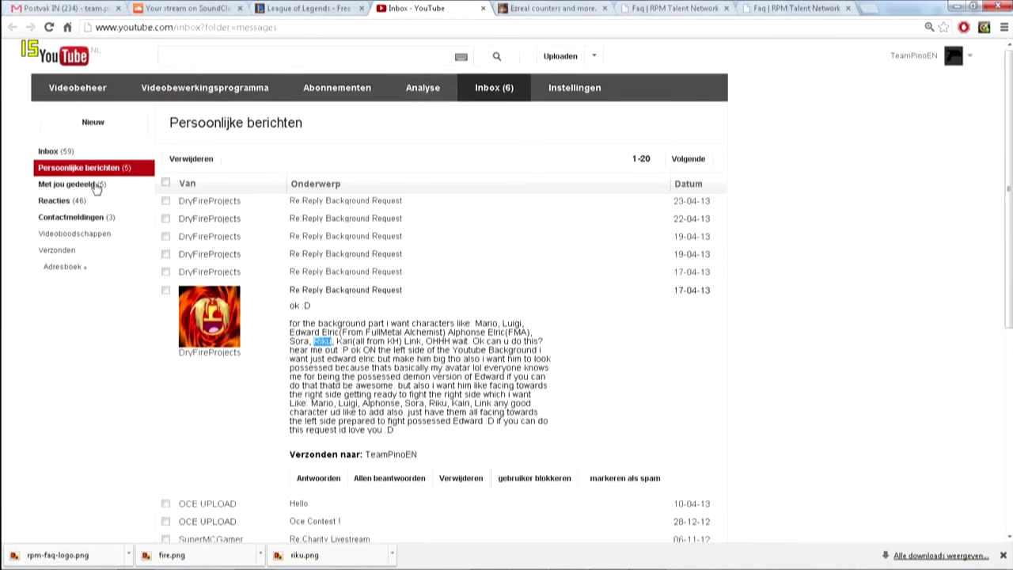
pyautogui.click(49, 150)
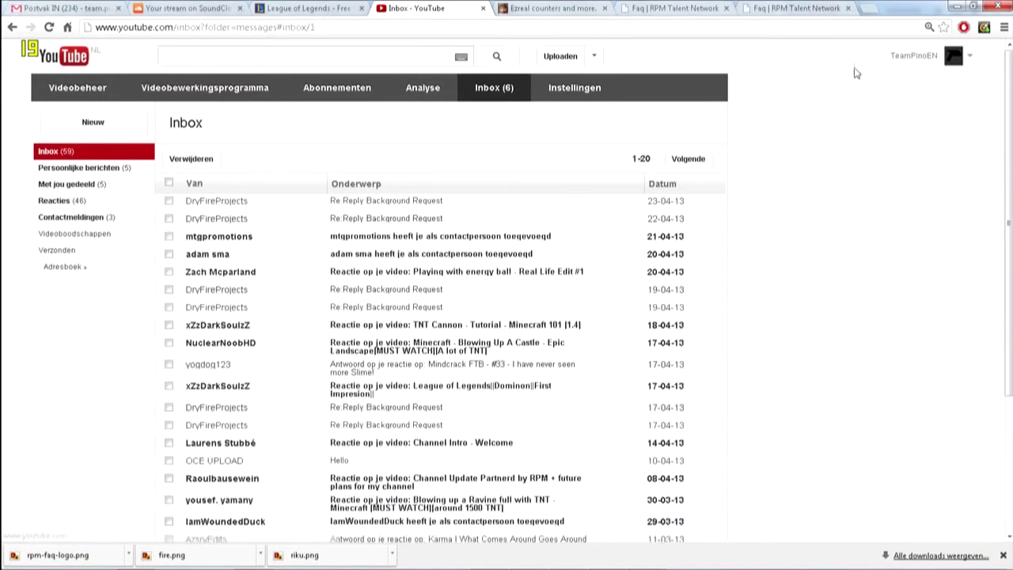
pyautogui.click(914, 55)
pyautogui.doubleClick(914, 55)
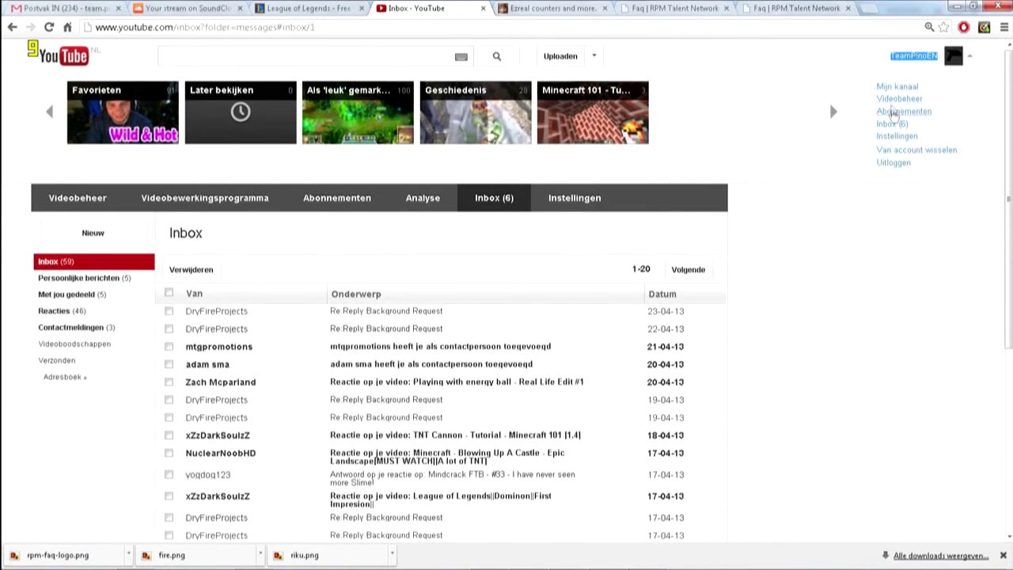
pyautogui.click(898, 100)
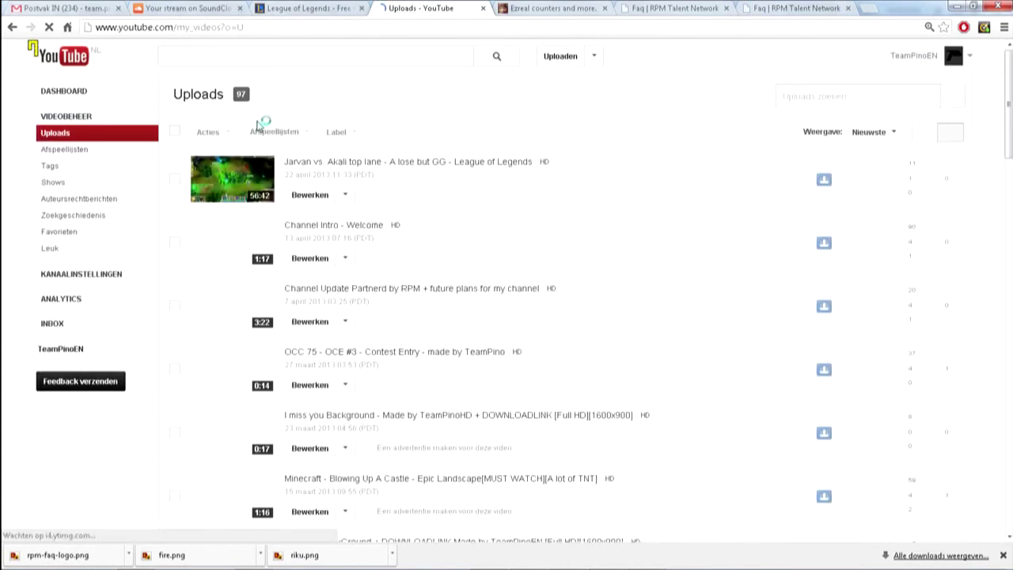
pyautogui.click(82, 274)
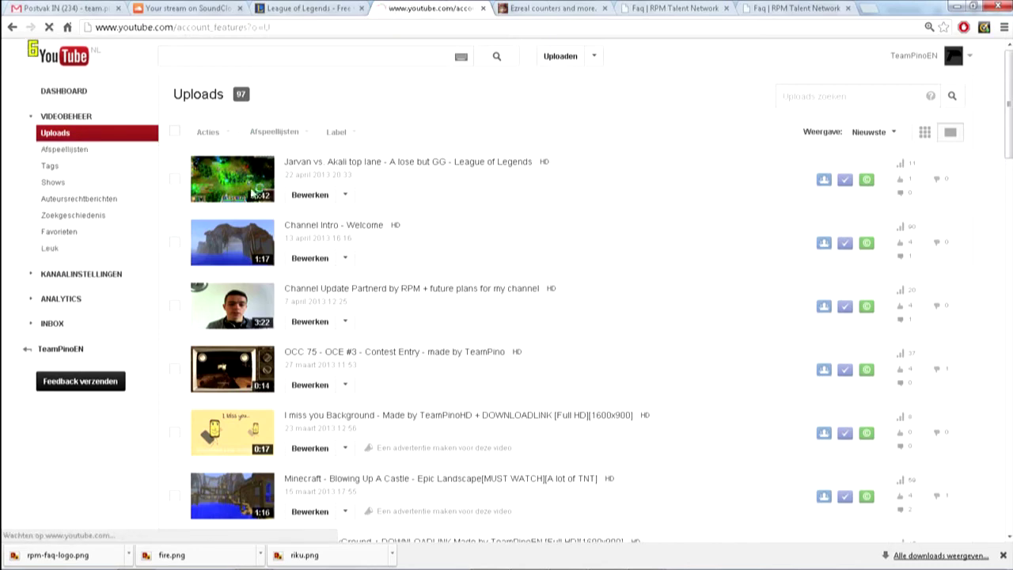
pyautogui.moveTo(298, 183); pyautogui.dragTo(327, 182)
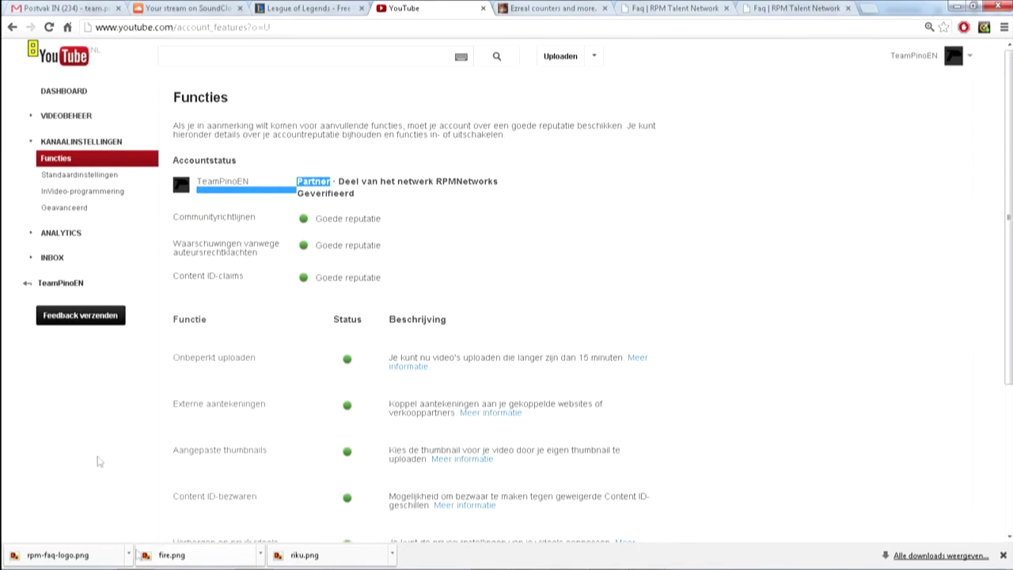
pyautogui.click(99, 448)
# Step: Switch YouTube's language to English (US) from the footer list and return to Photoshop
pyautogui.scroll(-3, 93, 430)
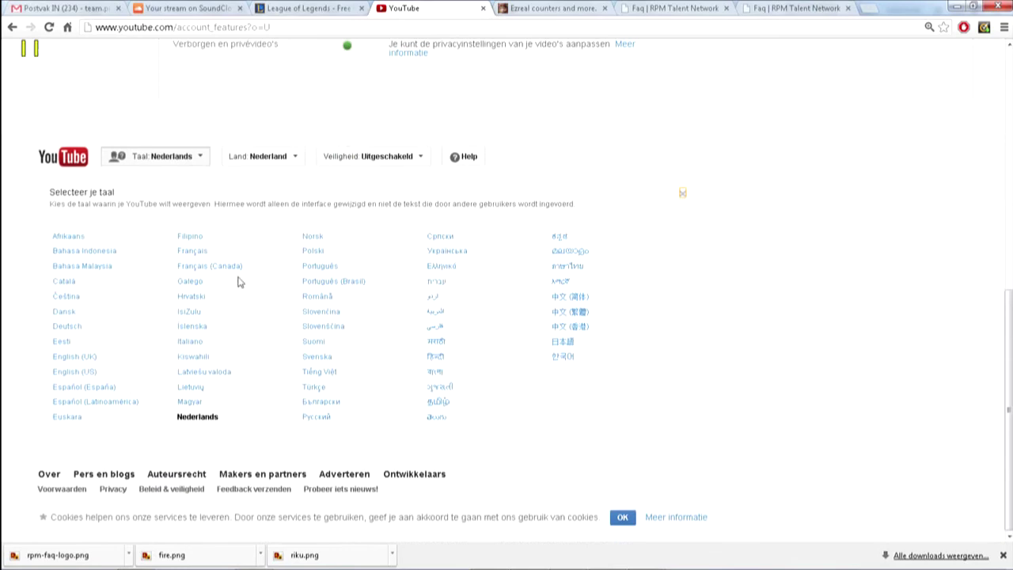
pyautogui.hotkey('ctrl', 'f')
pyautogui.write('eng')
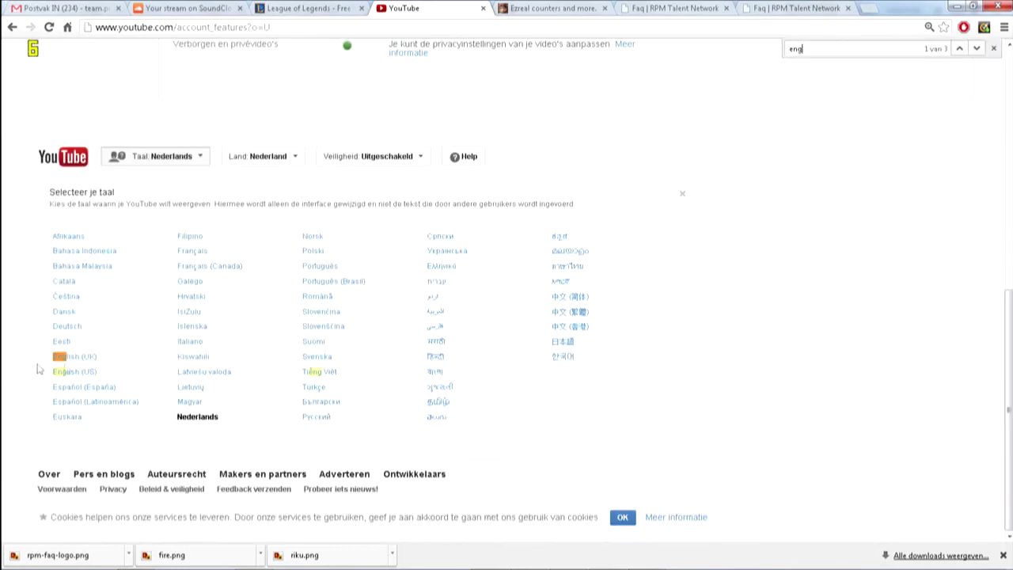
pyautogui.click(67, 372)
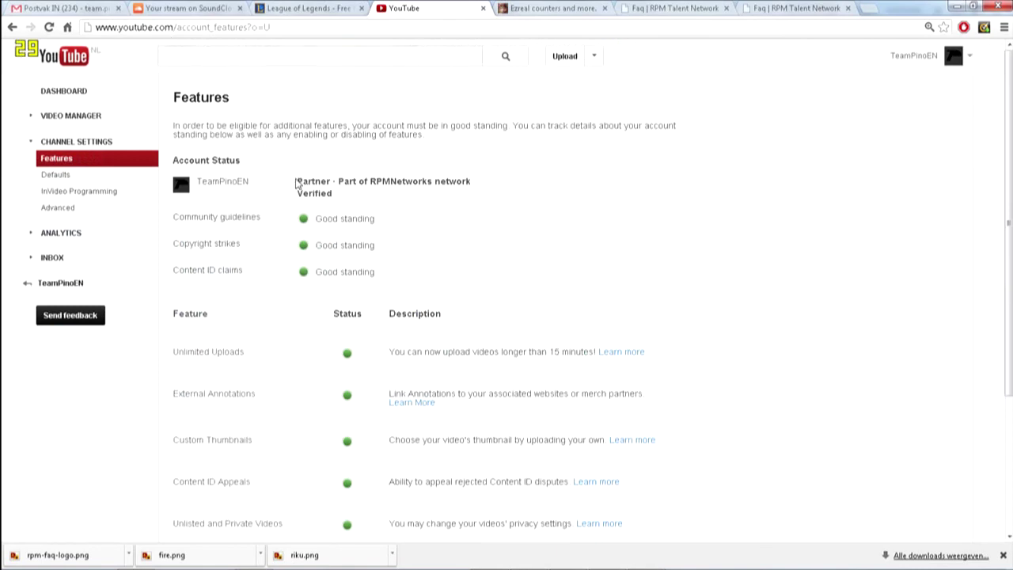
pyautogui.moveTo(297, 183); pyautogui.dragTo(317, 182)
pyautogui.click(393, 174)
pyautogui.hotkey('alt', 'Tab')
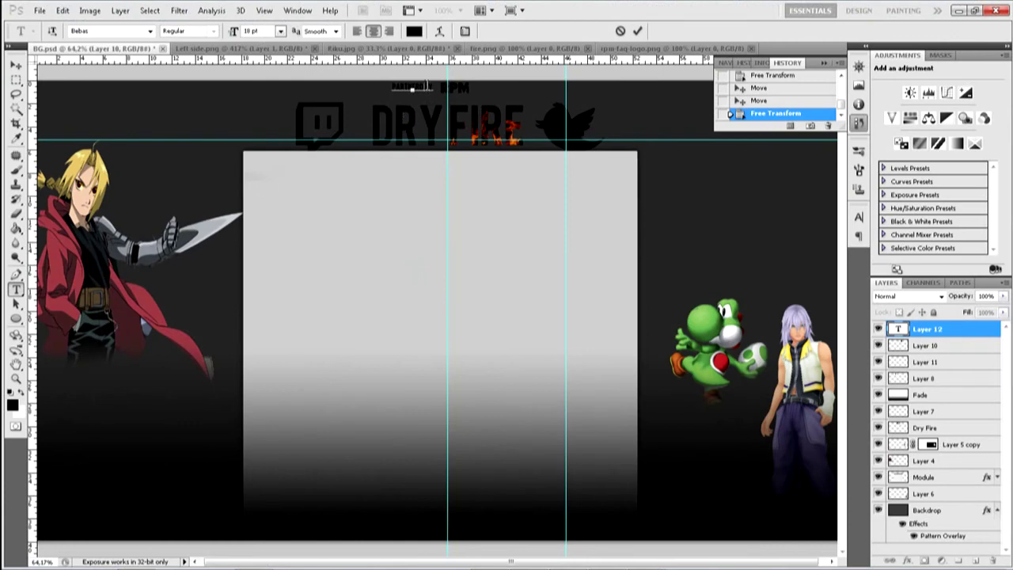
# Step: Scale the PARTNERED BY text up slightly to about 19.89 pt beside RPM
pyautogui.moveTo(433, 87); pyautogui.dragTo(387, 87)
pyautogui.click(382, 82)
pyautogui.click(431, 96)
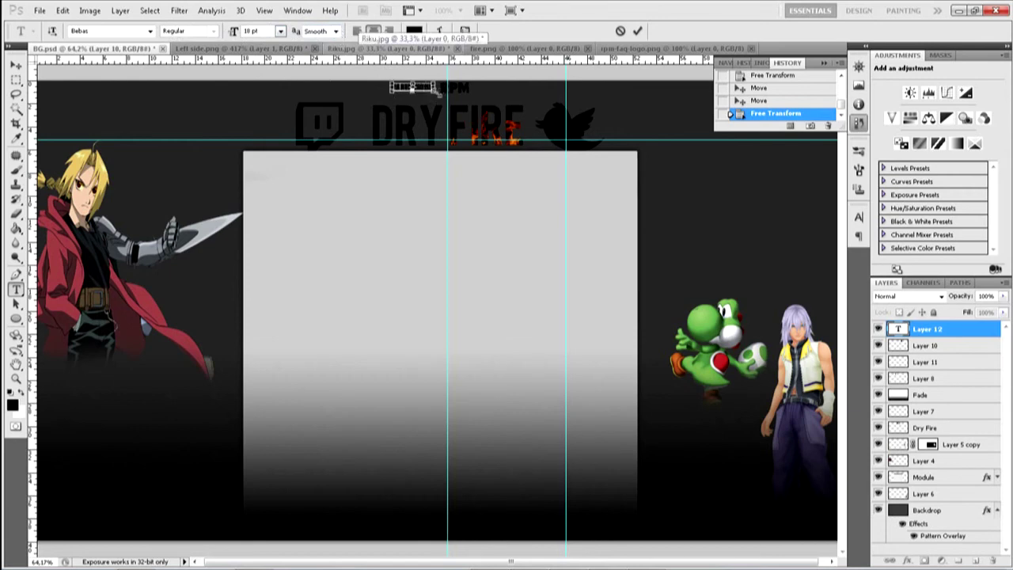
pyautogui.moveTo(436, 90); pyautogui.dragTo(441, 98)
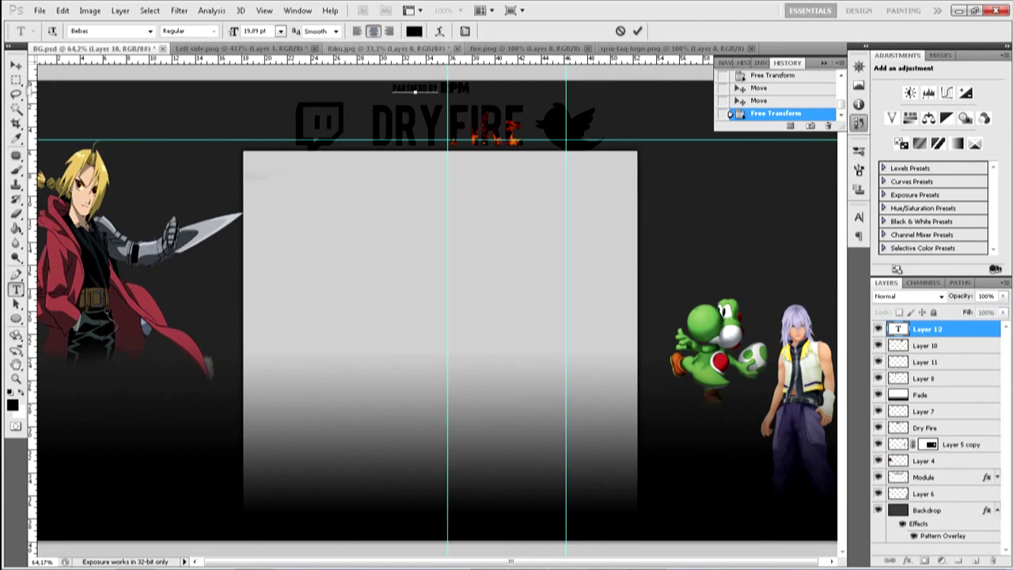
# Step: Commit the PARTNERED BY text layer and switch to the Move tool
pyautogui.click(16, 79)
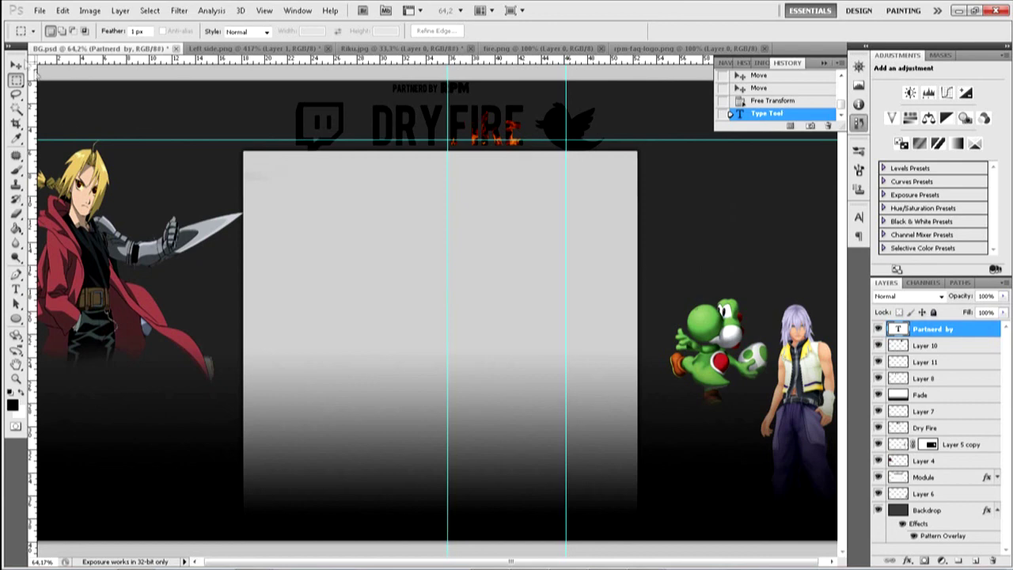
pyautogui.click(18, 64)
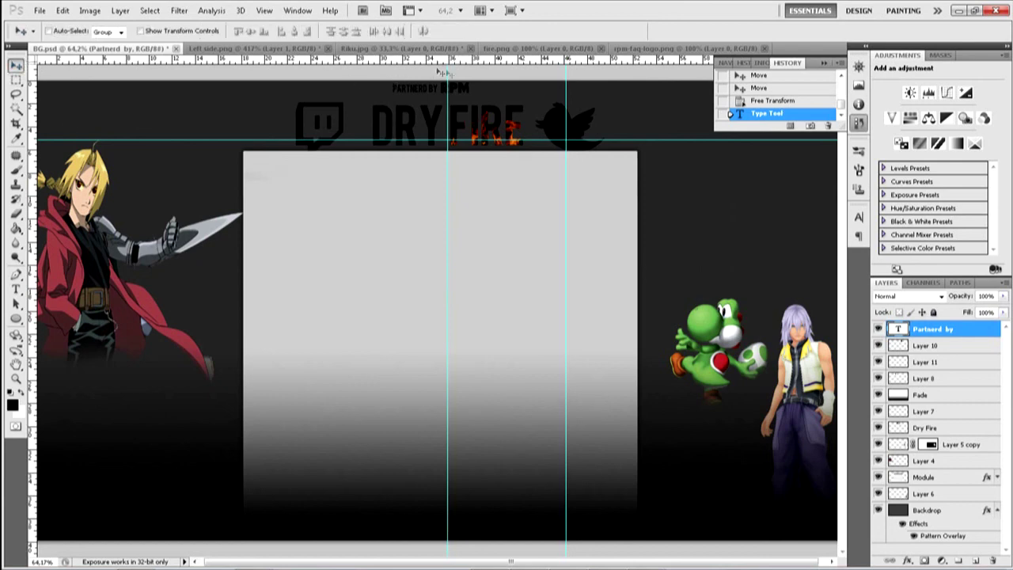